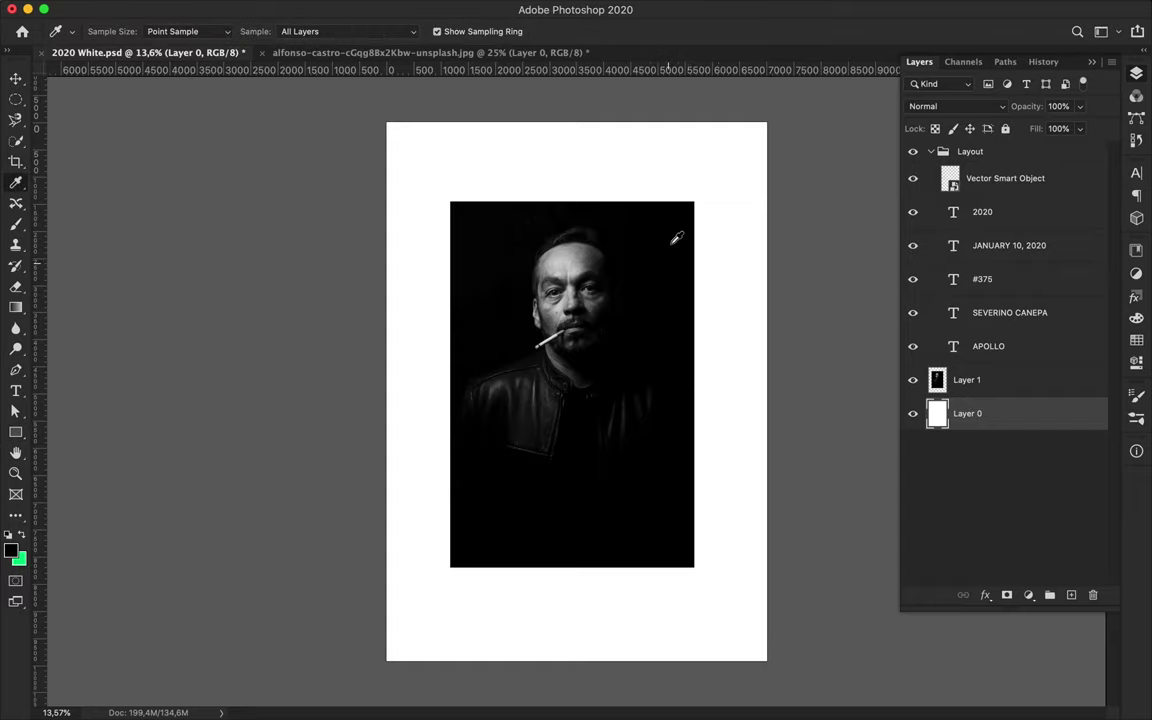
Cover the page with a black rectangle and nudge the portrait right to X 1304 px.
{"action": "key", "text": "u"}
{"action": "left_click_drag", "start_coordinate": [383, 119], "coordinate": [768, 661]}
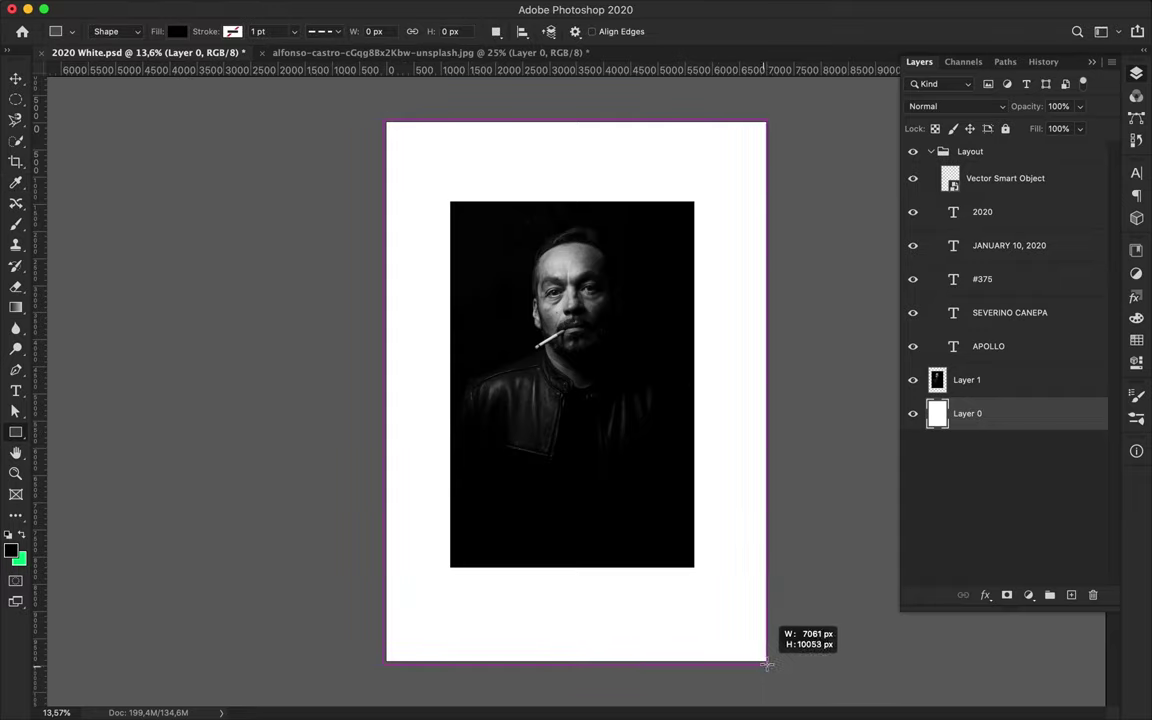
{"action": "key", "text": "v"}
{"action": "left_click_drag", "start_coordinate": [596, 298], "coordinate": [612, 302]}
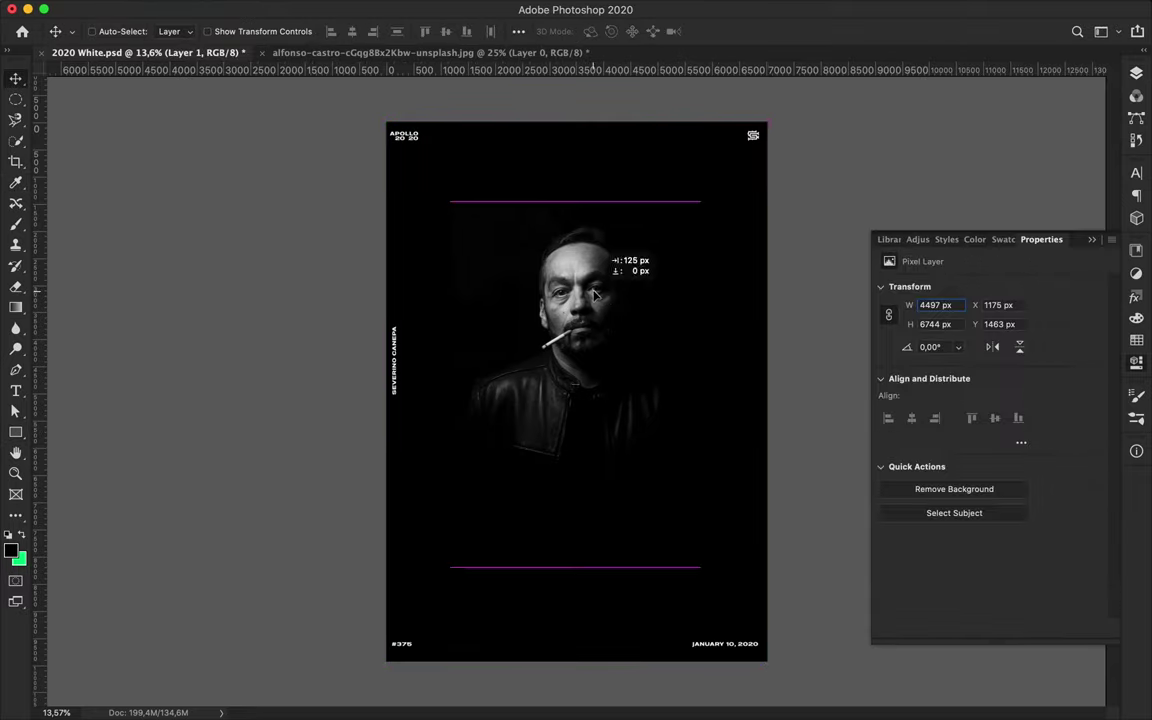
{"action": "scroll", "coordinate": [620, 343], "scroll_direction": "up", "scroll_amount": 3}
{"action": "scroll", "coordinate": [620, 343], "scroll_direction": "down", "scroll_amount": 2}
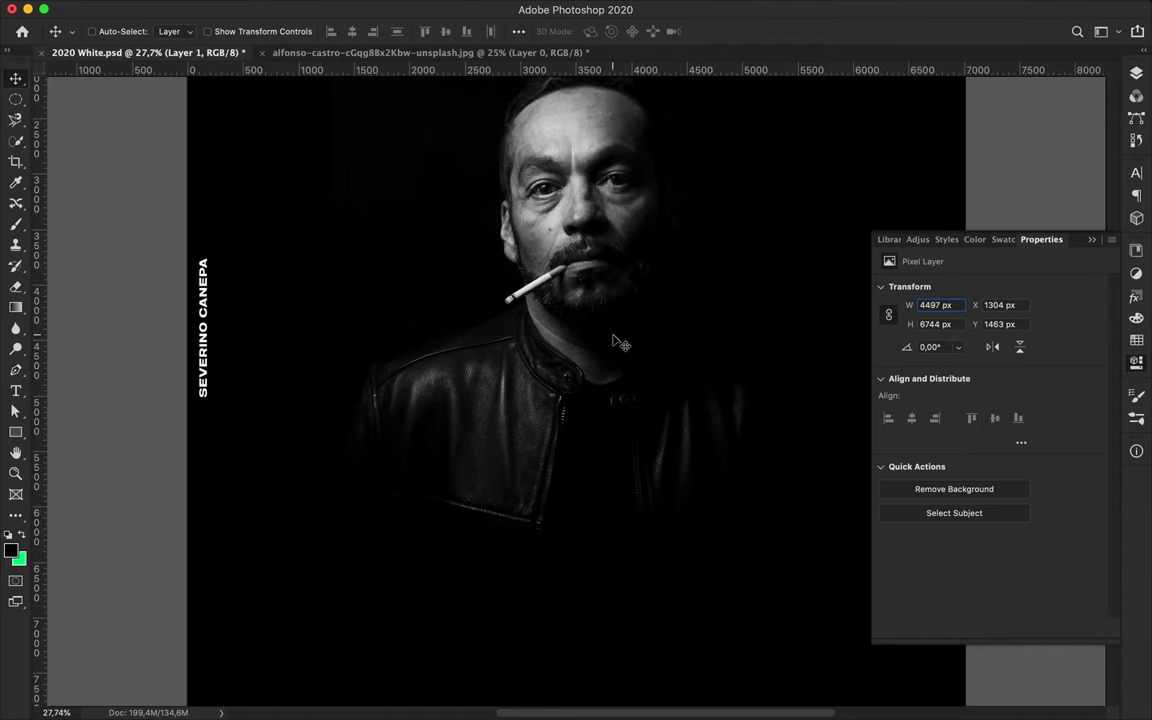
{"action": "scroll", "coordinate": [620, 345], "scroll_direction": "up", "scroll_amount": 1}
{"action": "scroll", "coordinate": [566, 298], "scroll_direction": "up", "scroll_amount": 2}
{"action": "scroll", "coordinate": [566, 300], "scroll_direction": "up", "scroll_amount": 2}
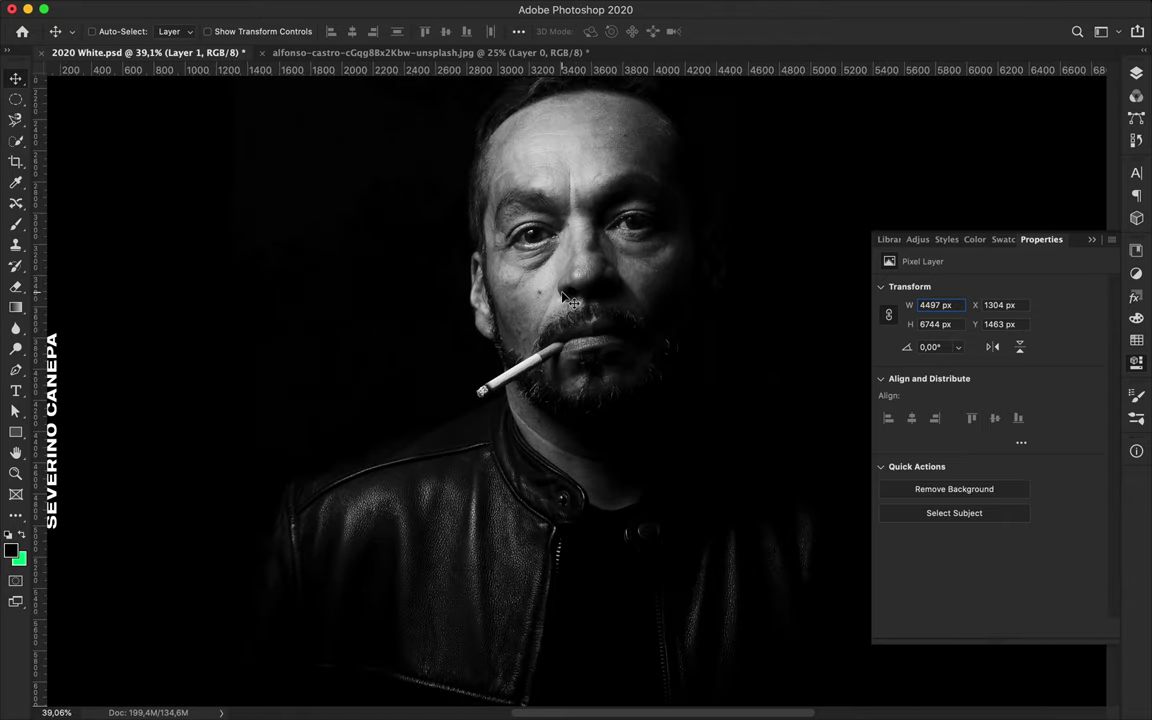
Use Quick Selection's Select Subject to select the man, replacing the partial face selection.
{"action": "key", "text": "w"}
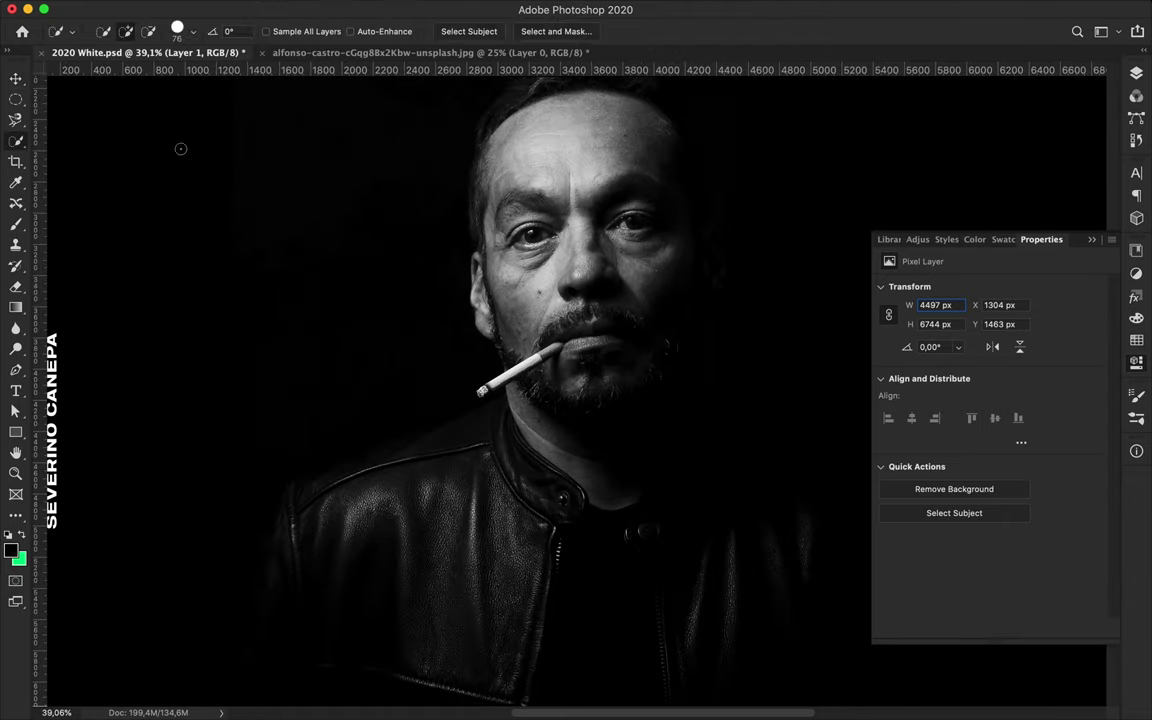
{"action": "scroll", "coordinate": [566, 134], "scroll_direction": "up", "scroll_amount": 2}
{"action": "left_click_drag", "start_coordinate": [571, 137], "coordinate": [471, 364]}
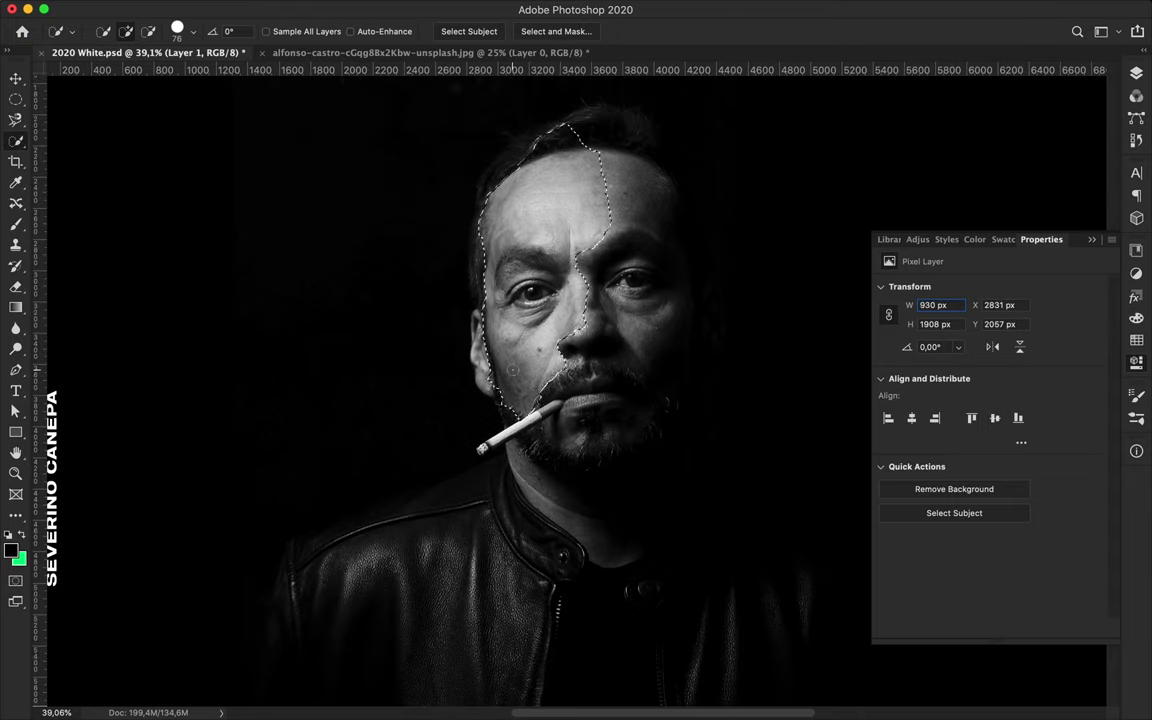
{"action": "left_click", "coordinate": [954, 512]}
{"action": "left_click", "coordinate": [695, 252]}
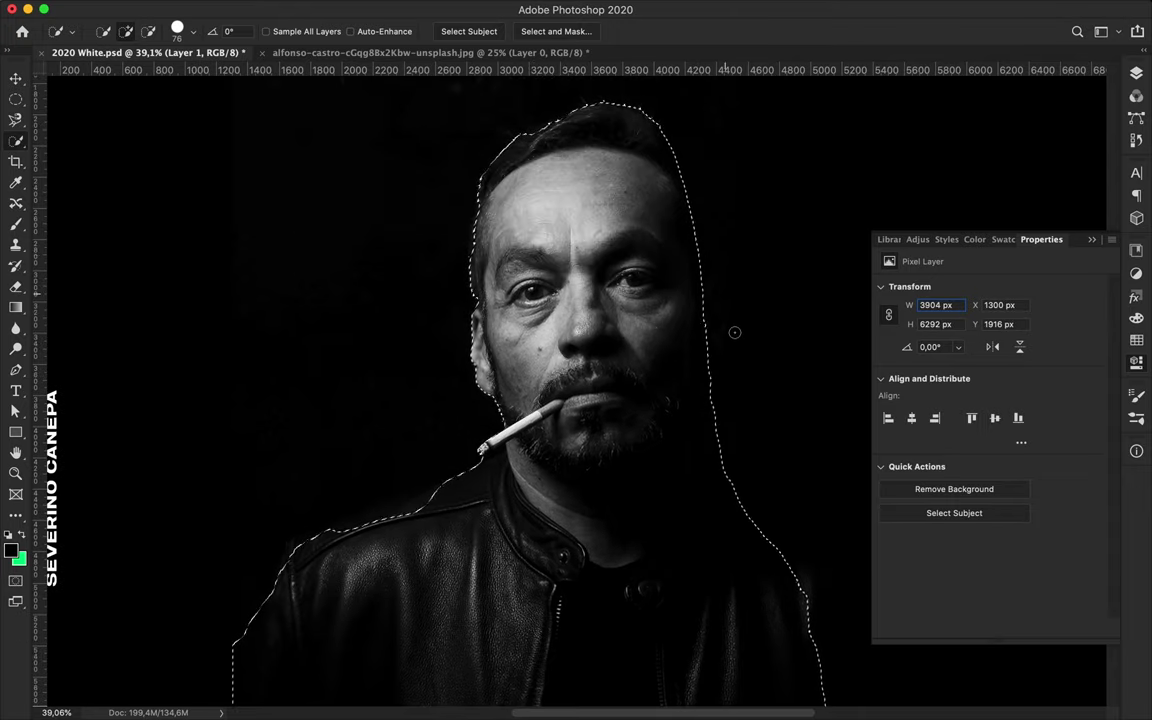
{"action": "scroll", "coordinate": [735, 337], "scroll_direction": "up", "scroll_amount": 5}
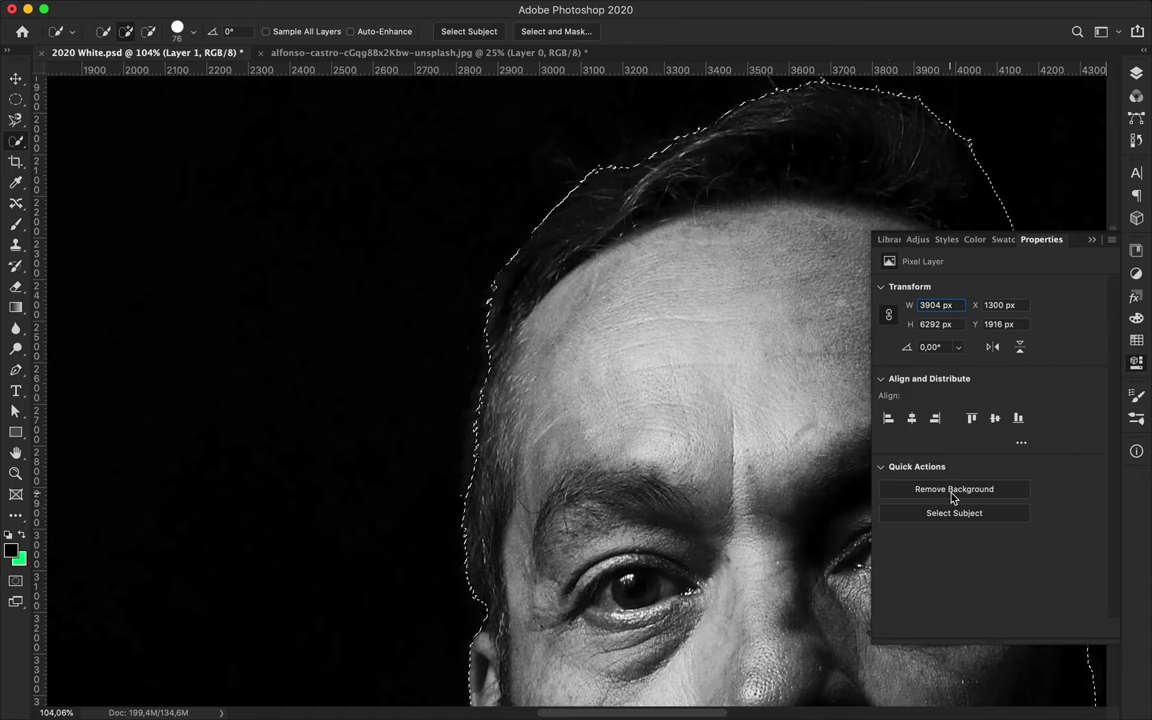
{"action": "key", "text": "F7"}
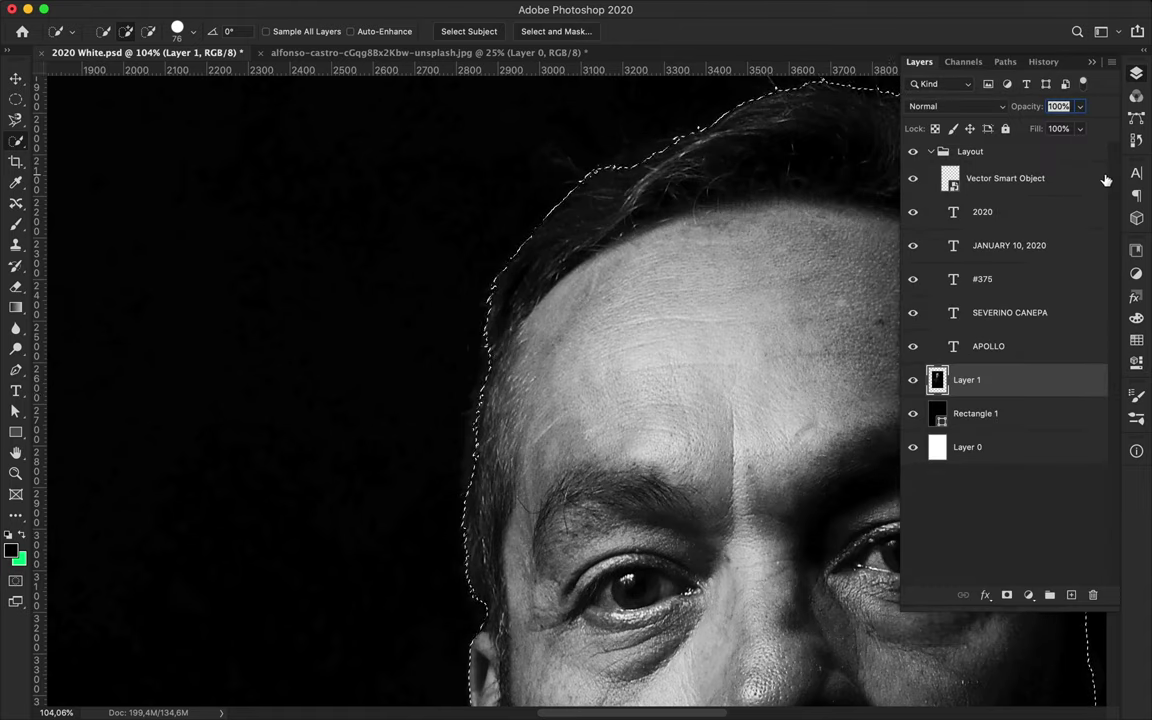
{"action": "left_click", "coordinate": [469, 31]}
In Select and Mask, brush the Refine Edge along the top of the hair.
{"action": "left_click", "coordinate": [683, 250]}
{"action": "left_click", "coordinate": [560, 31]}
{"action": "mouse_move", "coordinate": [530, 241]}
{"action": "left_mouse_down"}
{"action": "mouse_move", "coordinate": [617, 170]}
{"action": "mouse_move", "coordinate": [513, 253]}
{"action": "mouse_move", "coordinate": [463, 630]}
{"action": "mouse_move", "coordinate": [463, 470]}
{"action": "left_mouse_up"}
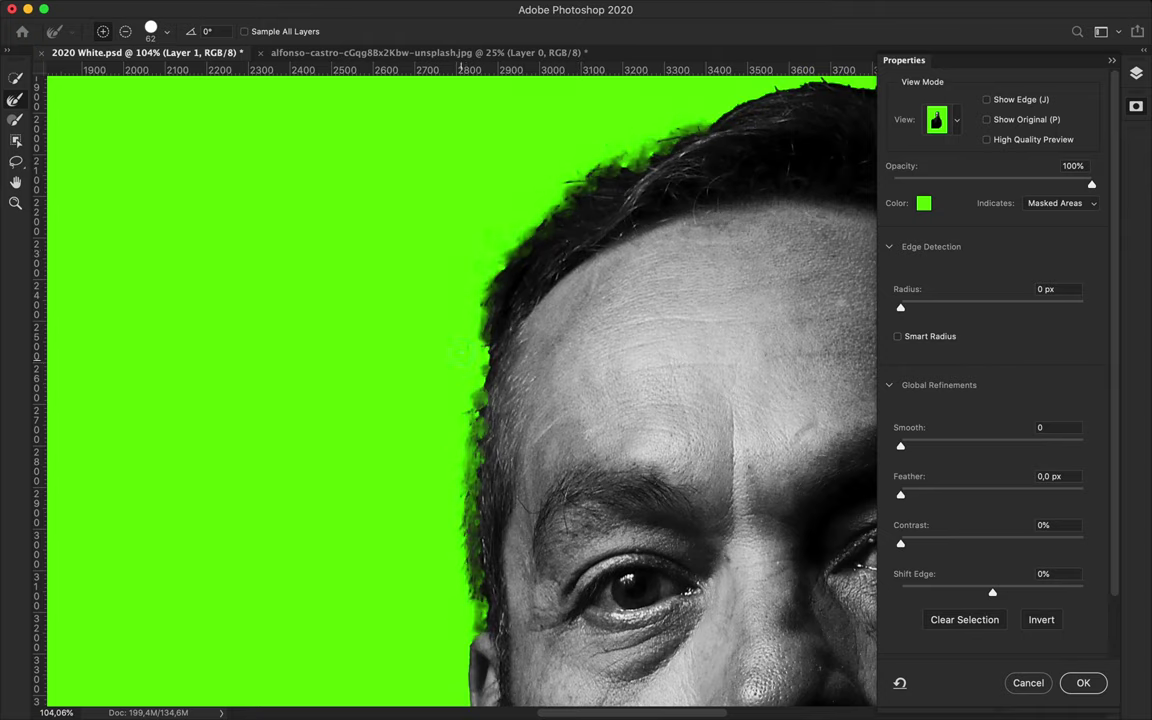
{"action": "scroll", "coordinate": [421, 459], "scroll_direction": "down", "scroll_amount": 5}
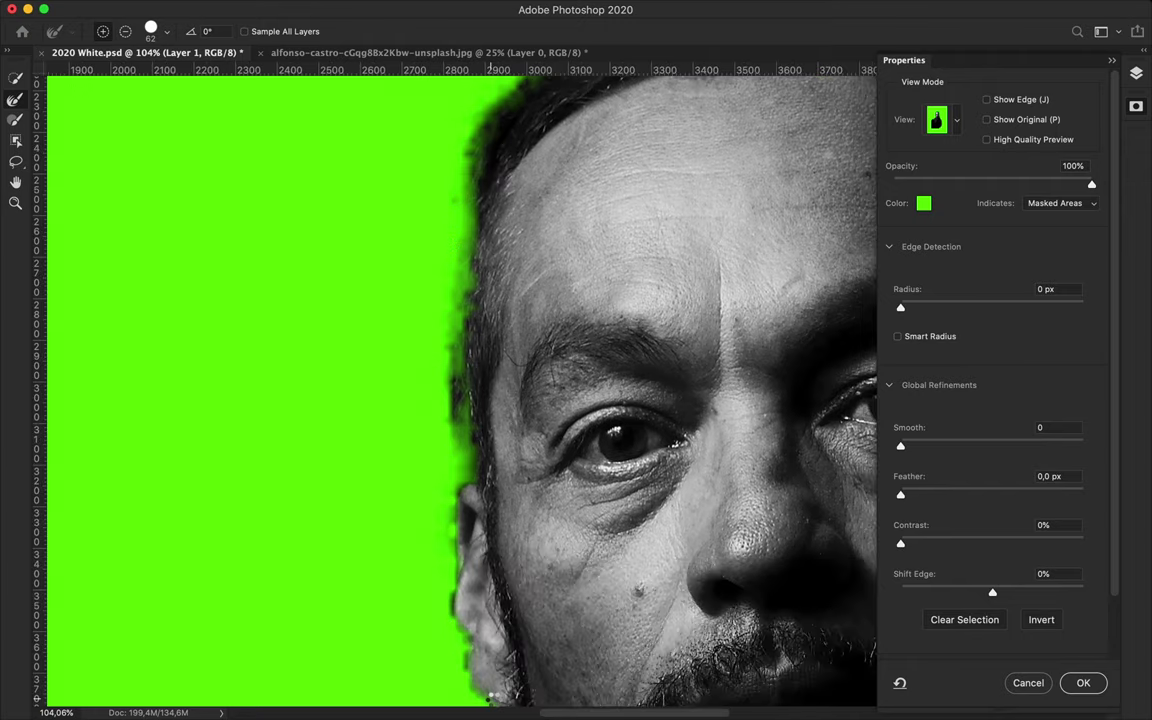
{"action": "scroll", "coordinate": [490, 693], "scroll_direction": "down", "scroll_amount": 3}
{"action": "scroll", "coordinate": [470, 600], "scroll_direction": "down", "scroll_amount": 3}
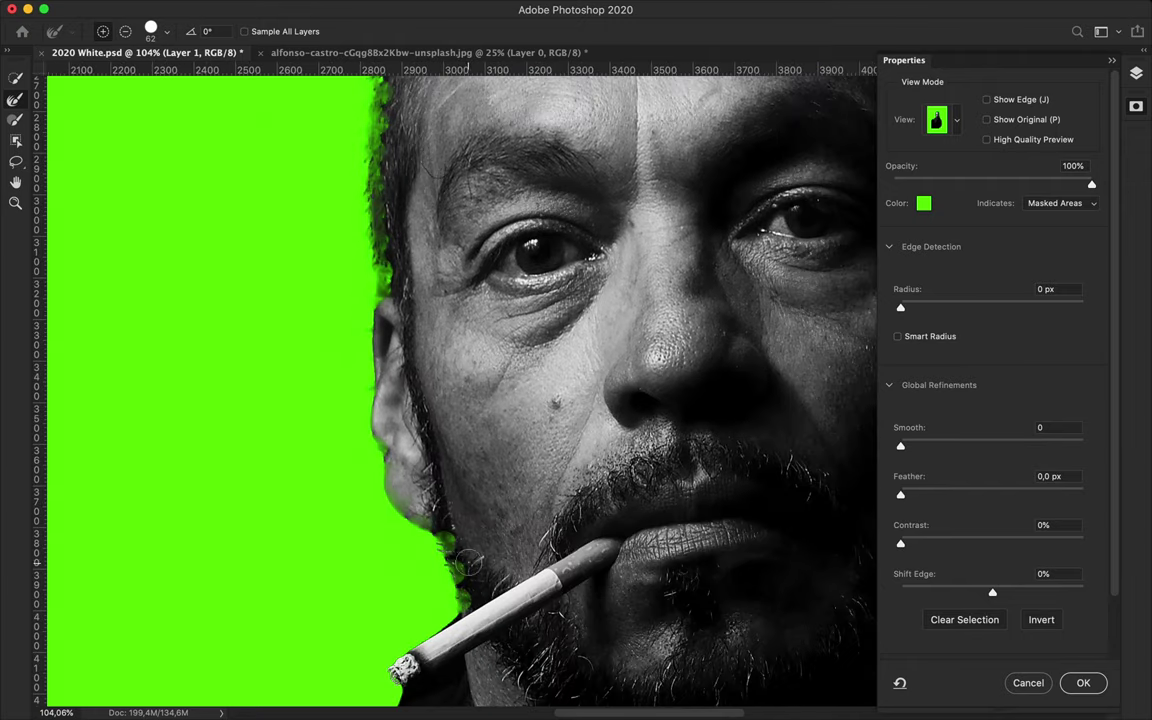
{"action": "scroll", "coordinate": [600, 400], "scroll_direction": "down", "scroll_amount": 3}
{"action": "scroll", "coordinate": [625, 470], "scroll_direction": "up", "scroll_amount": 10}
{"action": "scroll", "coordinate": [560, 350], "scroll_direction": "up", "scroll_amount": 2}
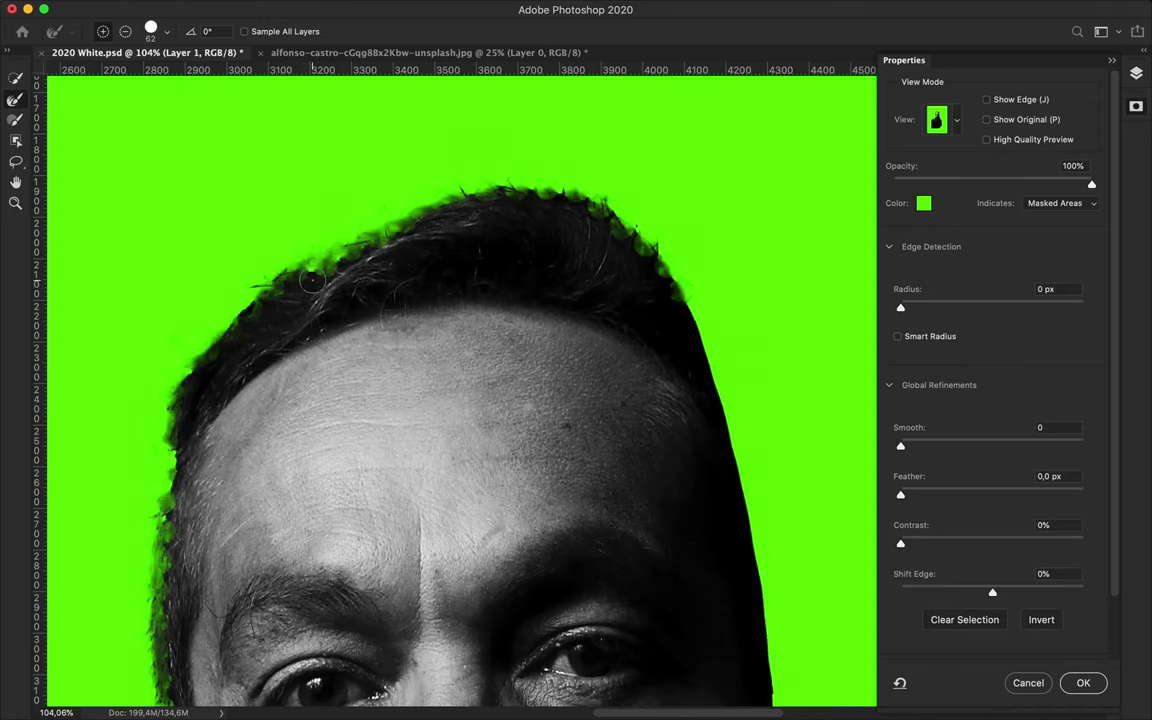
Subtract-brush the hairline and left head edge clean, then accept the refined selection.
{"action": "left_click_drag", "start_coordinate": [430, 235], "coordinate": [313, 281]}
{"action": "left_click", "coordinate": [124, 31]}
{"action": "left_click_drag", "start_coordinate": [395, 195], "coordinate": [245, 270]}
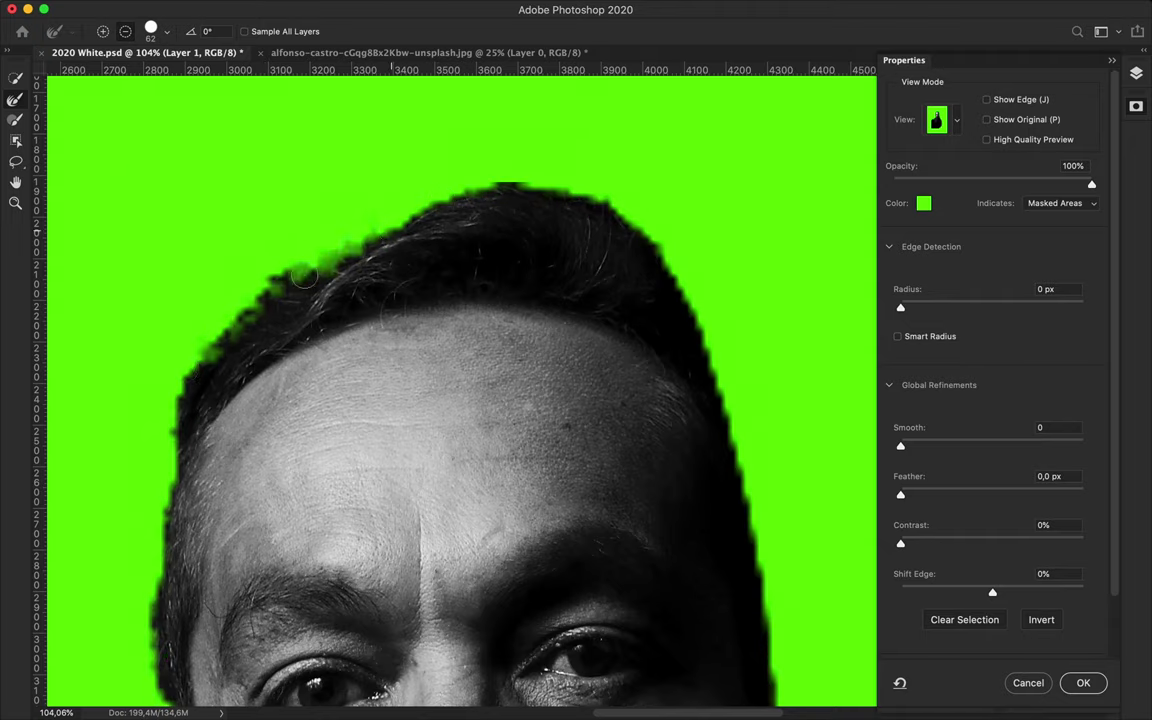
{"action": "left_click_drag", "start_coordinate": [405, 182], "coordinate": [155, 628]}
{"action": "scroll", "coordinate": [155, 628], "scroll_direction": "down", "scroll_amount": 3}
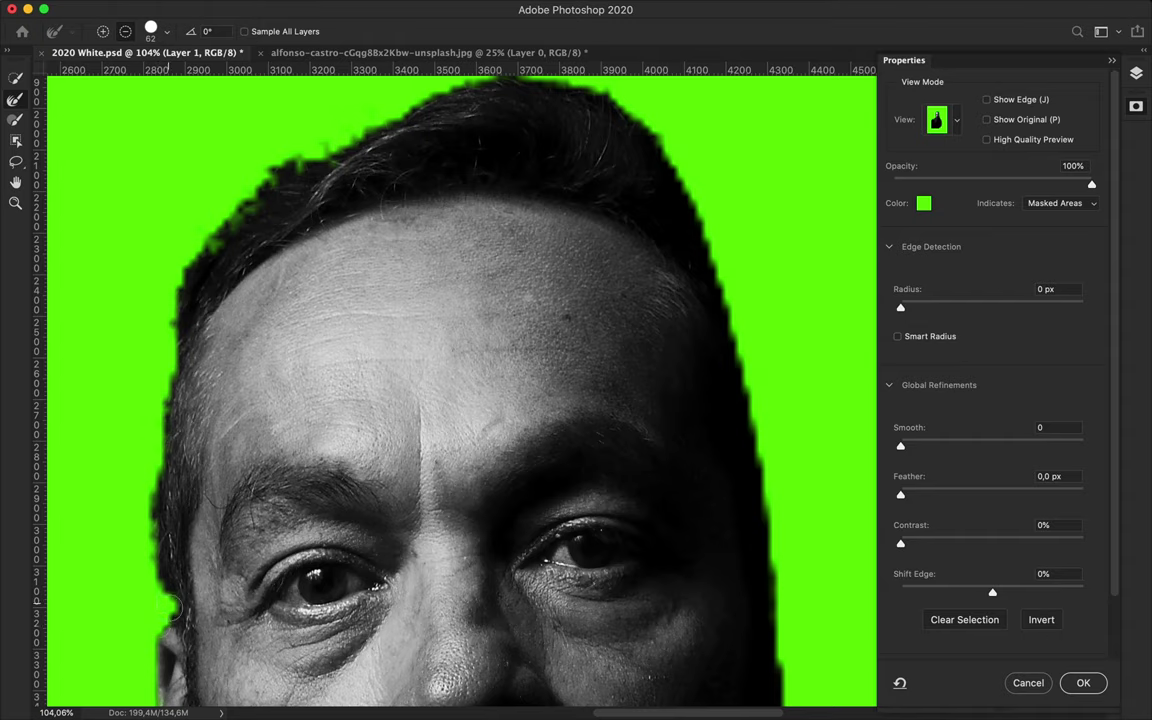
{"action": "left_click_drag", "start_coordinate": [160, 620], "coordinate": [148, 322]}
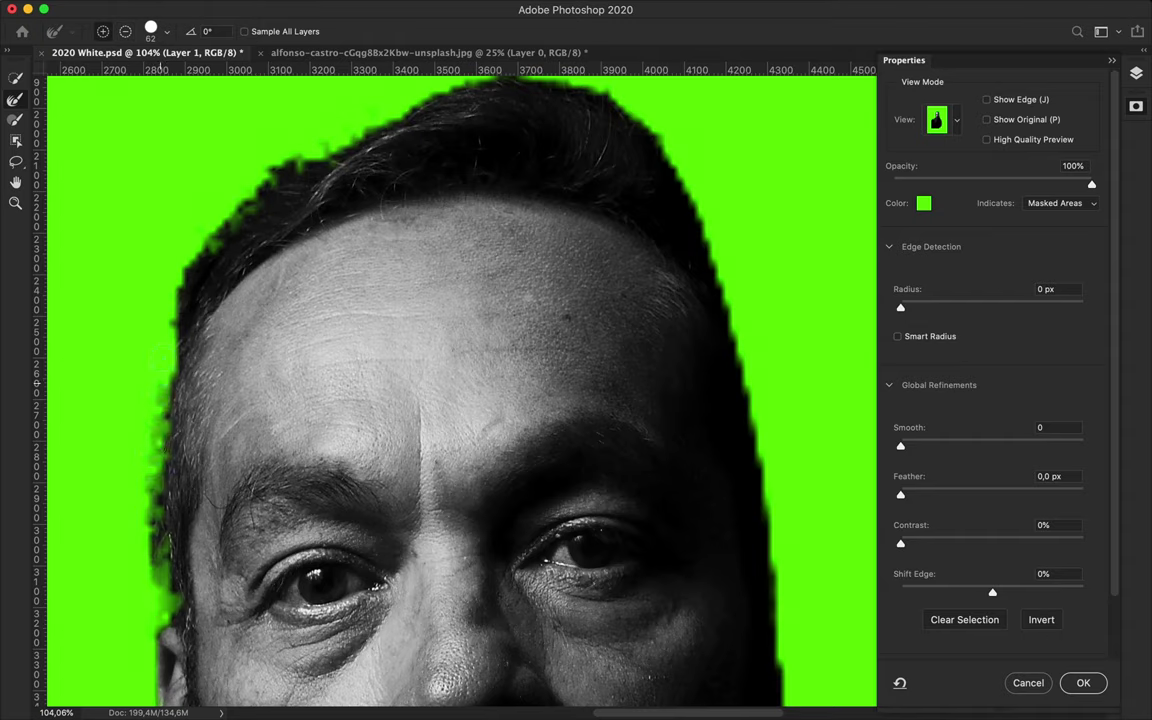
{"action": "left_click_drag", "start_coordinate": [140, 447], "coordinate": [170, 365]}
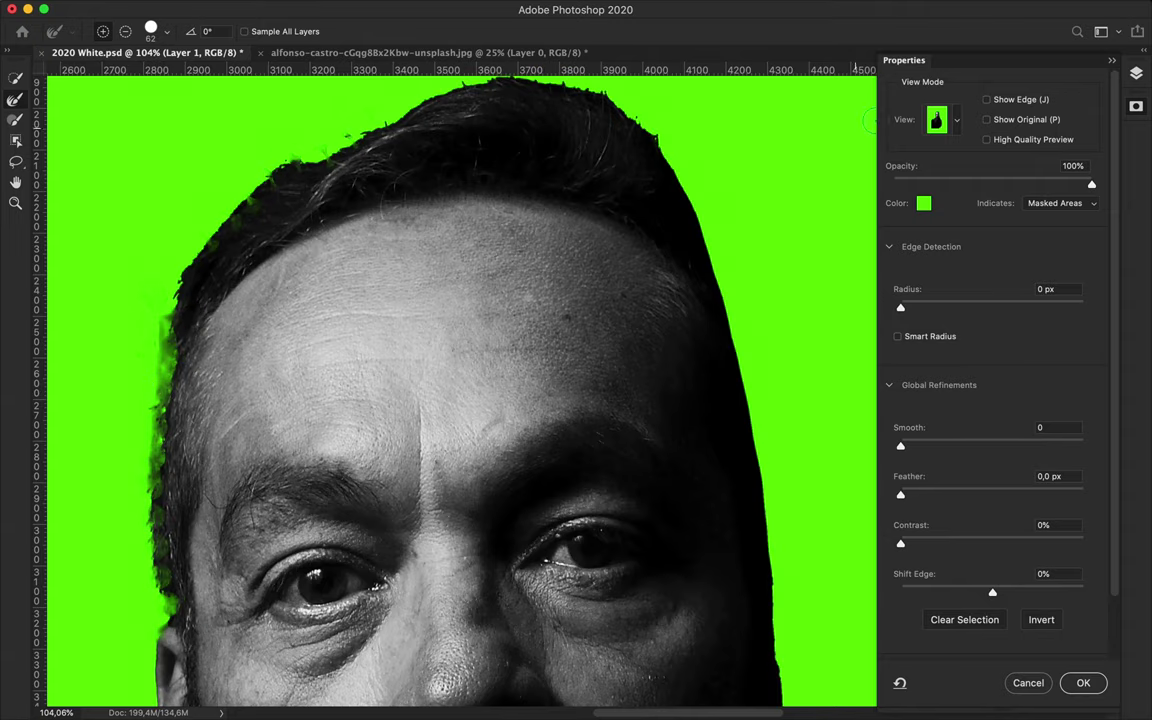
{"action": "left_click", "coordinate": [1083, 682]}
{"action": "scroll", "coordinate": [653, 553], "scroll_direction": "down", "scroll_amount": 1}
{"action": "scroll", "coordinate": [653, 553], "scroll_direction": "down", "scroll_amount": 3}
Copy the selected man to a new layer and make duplicates shifted left.
{"action": "scroll", "coordinate": [653, 553], "scroll_direction": "down", "scroll_amount": 2}
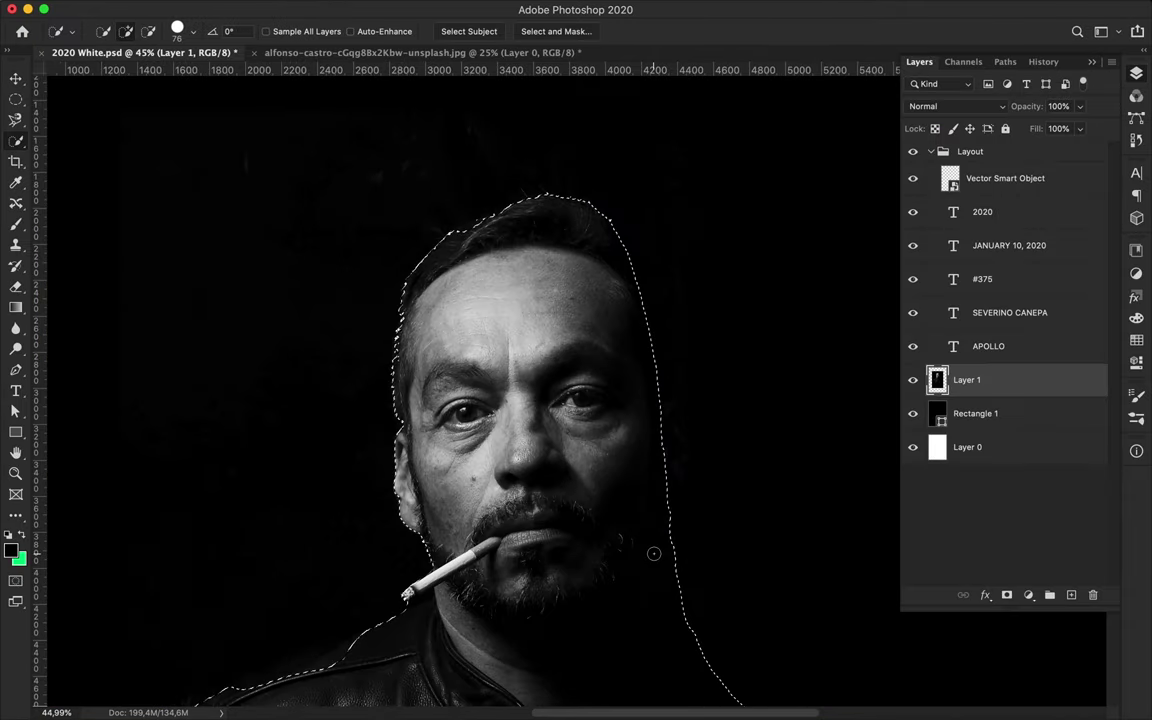
{"action": "key", "text": "ctrl+j"}
{"action": "scroll", "coordinate": [653, 553], "scroll_direction": "down", "scroll_amount": 3}
{"action": "key", "text": "v"}
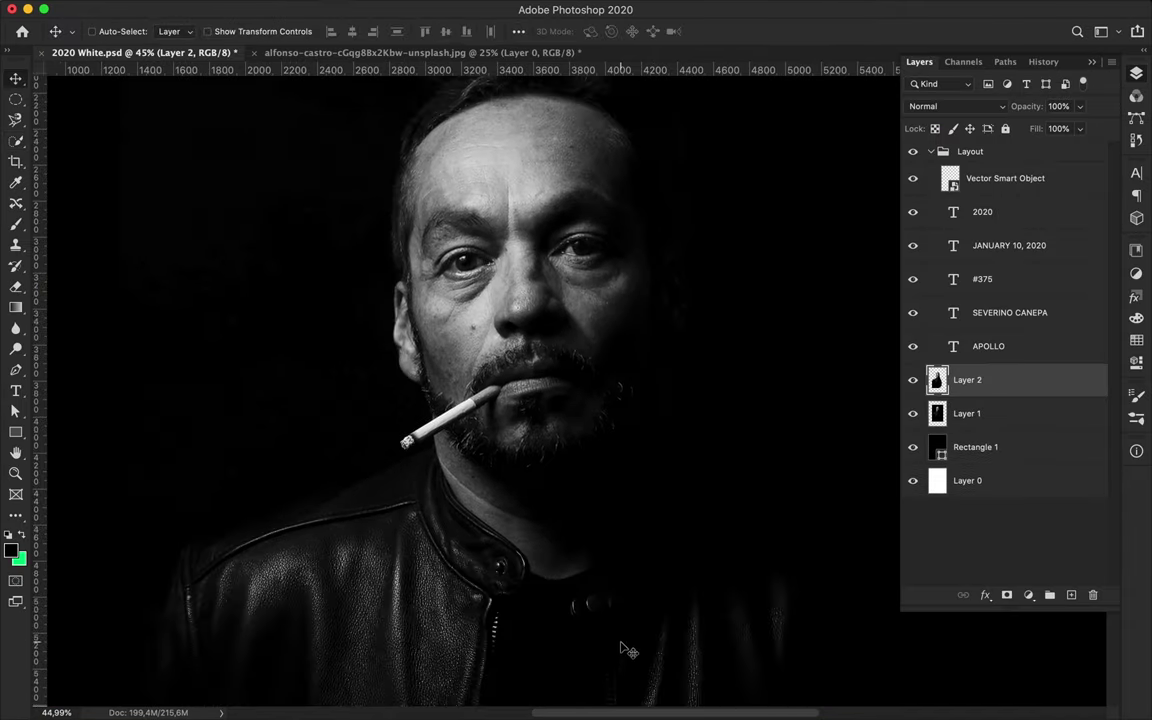
{"action": "left_click_drag", "start_coordinate": [620, 478], "coordinate": [593, 462]}
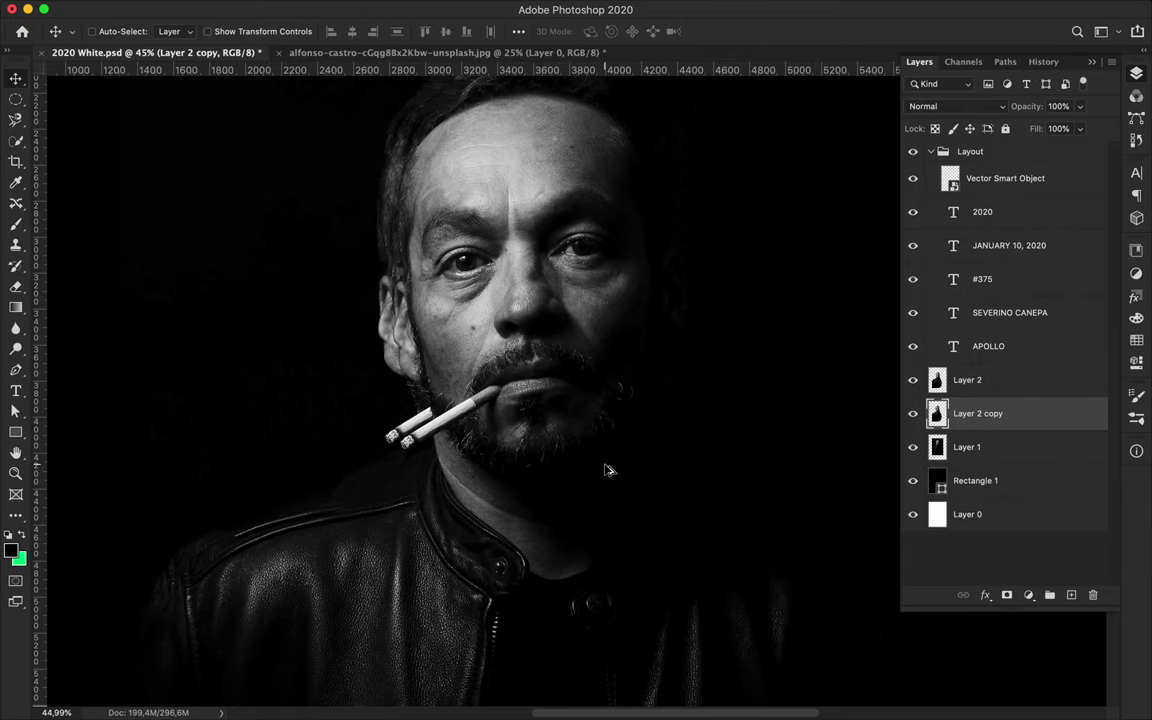
{"action": "scroll", "coordinate": [593, 462], "scroll_direction": "down", "scroll_amount": 2}
{"action": "key", "text": "ctrl+j"}
{"action": "left_click_drag", "start_coordinate": [995, 413], "coordinate": [995, 447]}
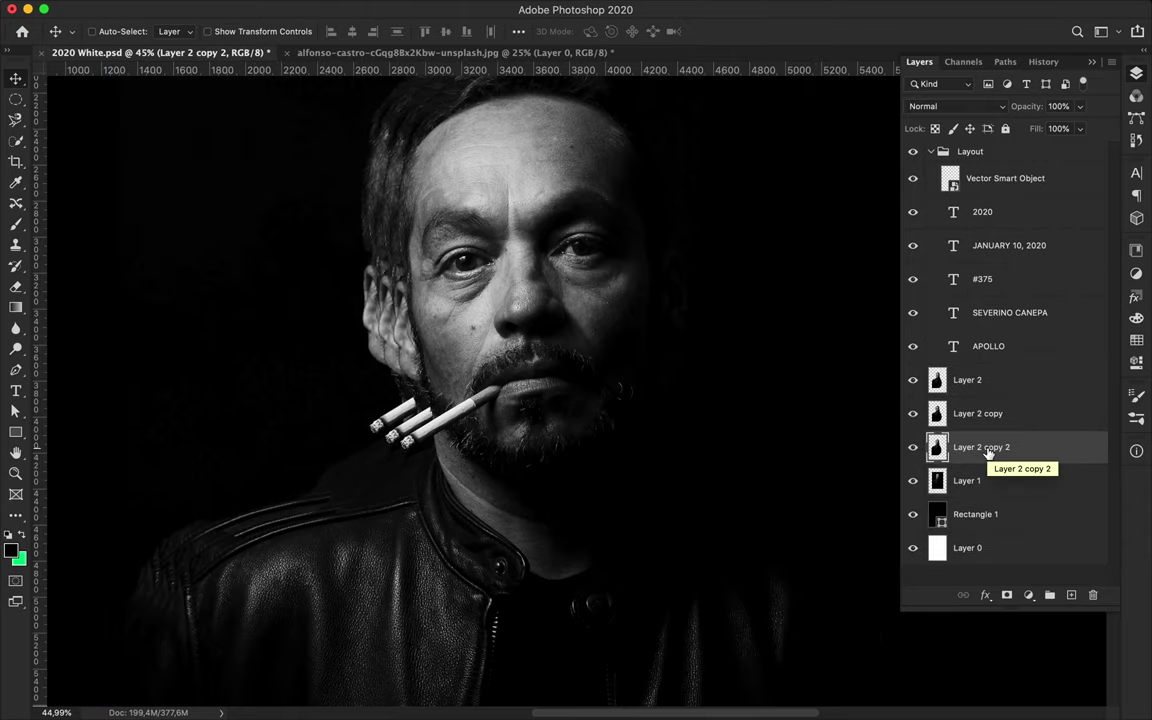
{"action": "scroll", "coordinate": [700, 383], "scroll_direction": "down", "scroll_amount": 1}
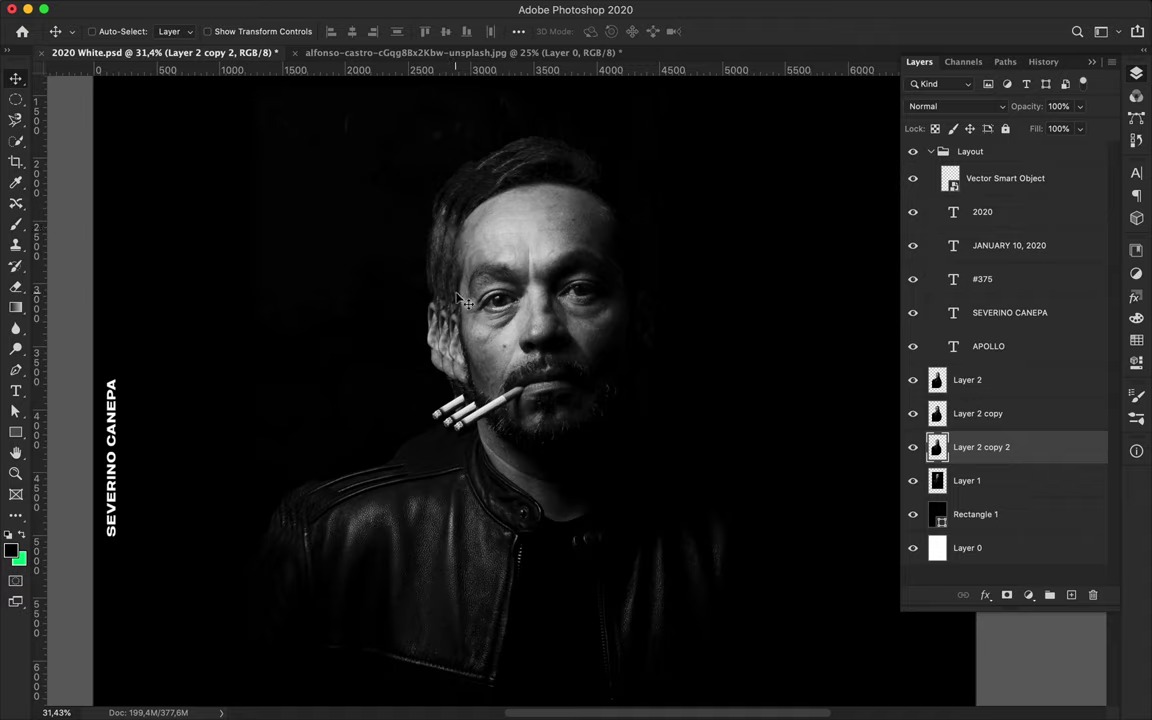
{"action": "left_click_drag", "start_coordinate": [432, 316], "coordinate": [430, 318]}
Add further left-offset copies and move Layer 2 copy 4 below Layer 2 copy 3.
{"action": "left_click_drag", "start_coordinate": [995, 447], "coordinate": [908, 480]}
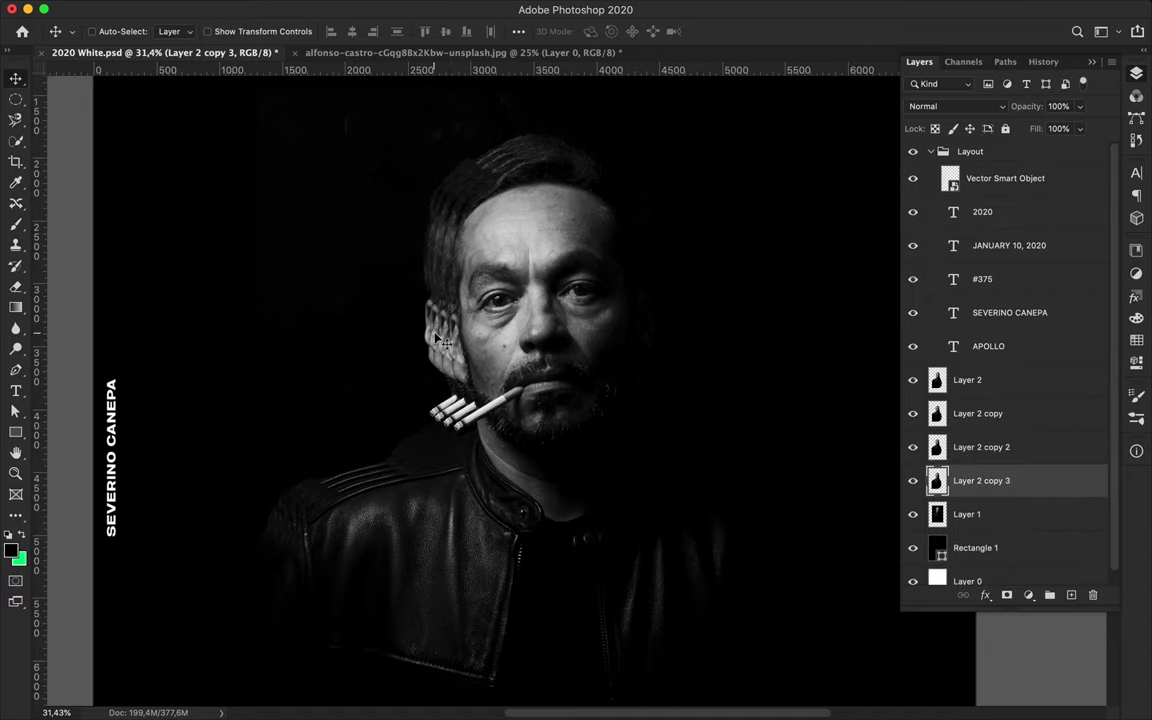
{"action": "left_click_drag", "start_coordinate": [436, 340], "coordinate": [419, 340]}
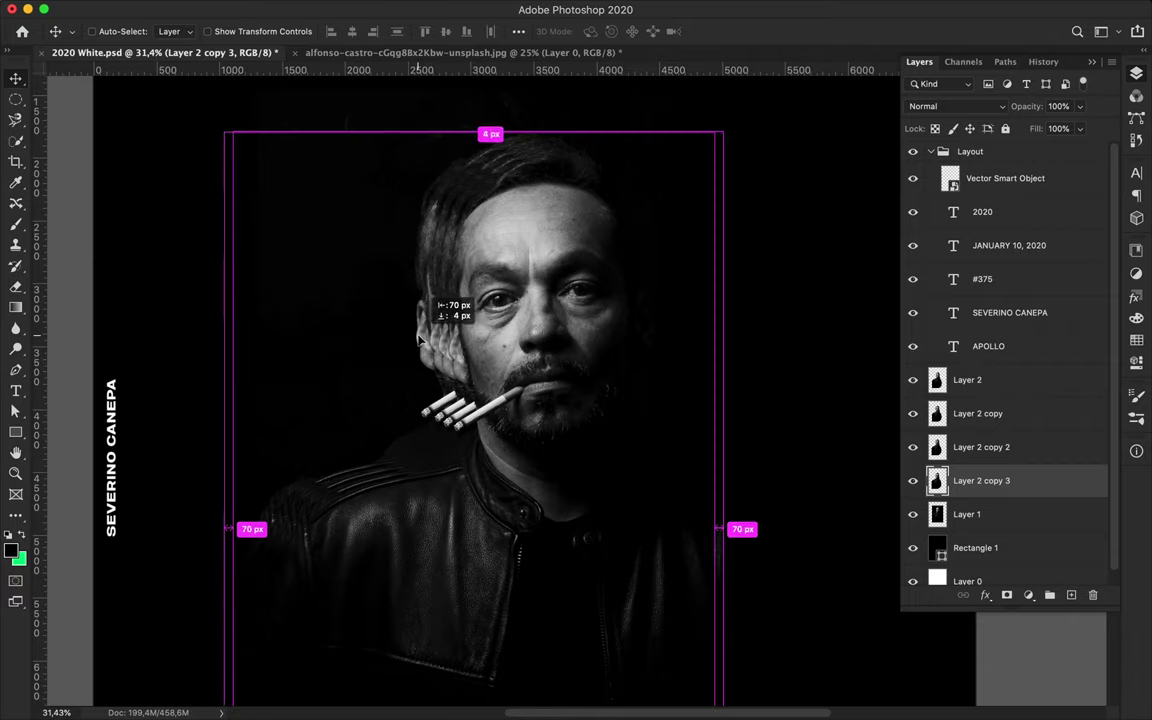
{"action": "left_click", "coordinate": [419, 340], "text": "alt"}
{"action": "left_click_drag", "start_coordinate": [978, 481], "coordinate": [980, 519]}
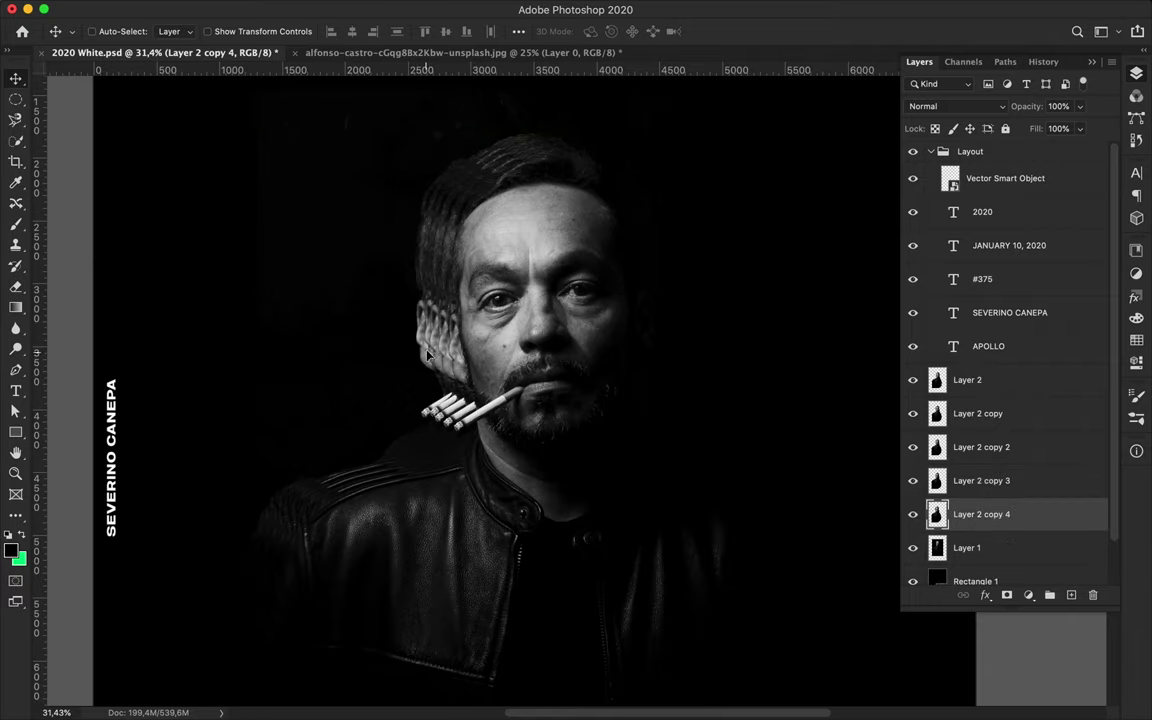
{"action": "scroll", "coordinate": [427, 354], "scroll_direction": "down", "scroll_amount": 3}
{"action": "scroll", "coordinate": [400, 330], "scroll_direction": "down", "scroll_amount": 2}
{"action": "scroll", "coordinate": [393, 321], "scroll_direction": "down", "scroll_amount": 3}
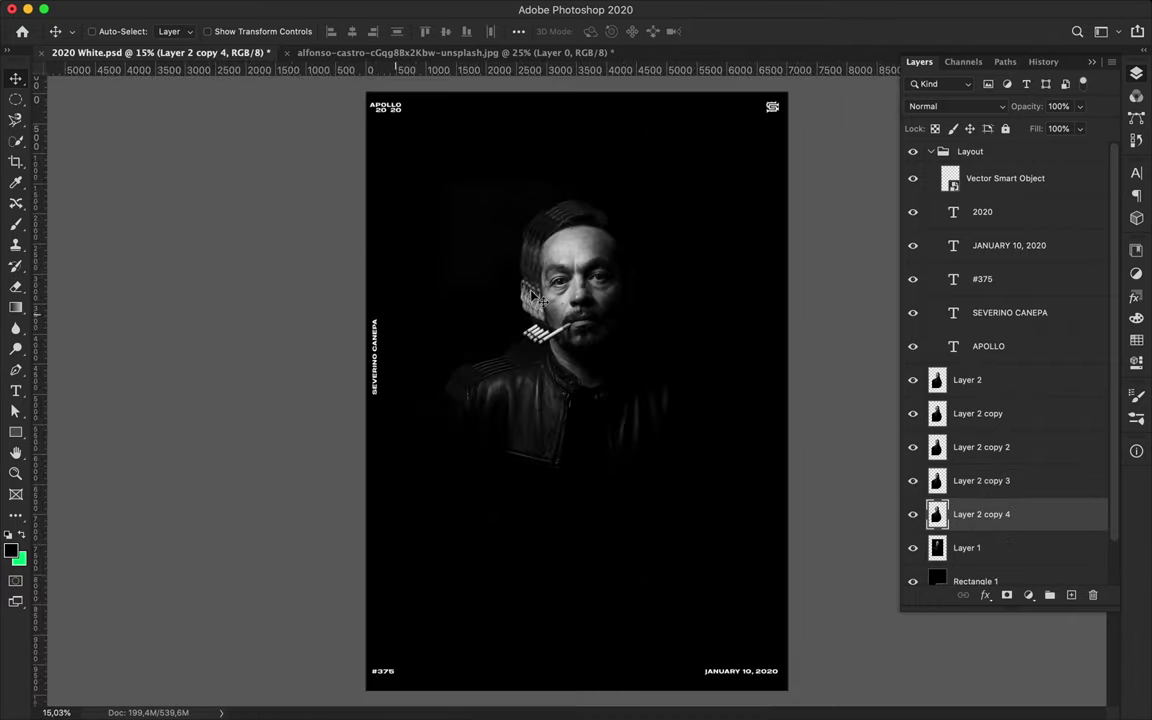
{"action": "scroll", "coordinate": [538, 298], "scroll_direction": "up", "scroll_amount": 4}
{"action": "key", "text": "ctrl+t"}
Commit the head-copy transform and draw a rectangle covering the portrait area.
{"action": "key", "text": "Return"}
{"action": "left_click", "coordinate": [1001, 418]}
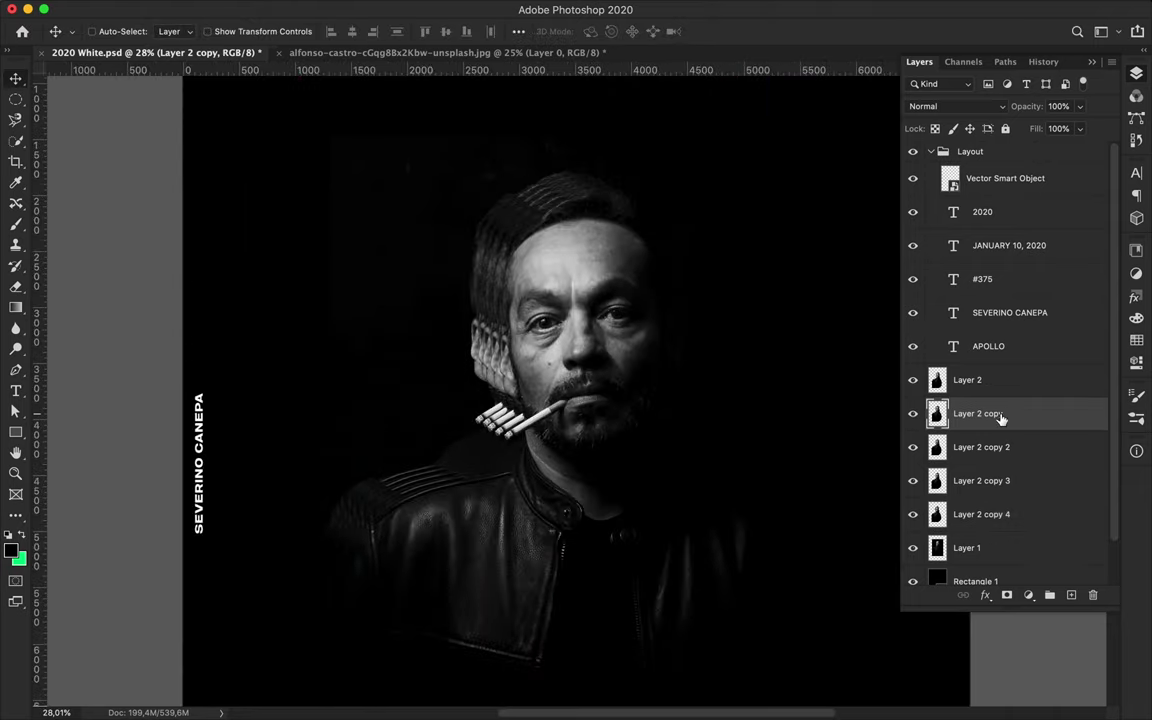
{"action": "left_click", "coordinate": [1073, 597]}
{"action": "key", "text": "u"}
{"action": "left_click_drag", "start_coordinate": [336, 157], "coordinate": [814, 690]}
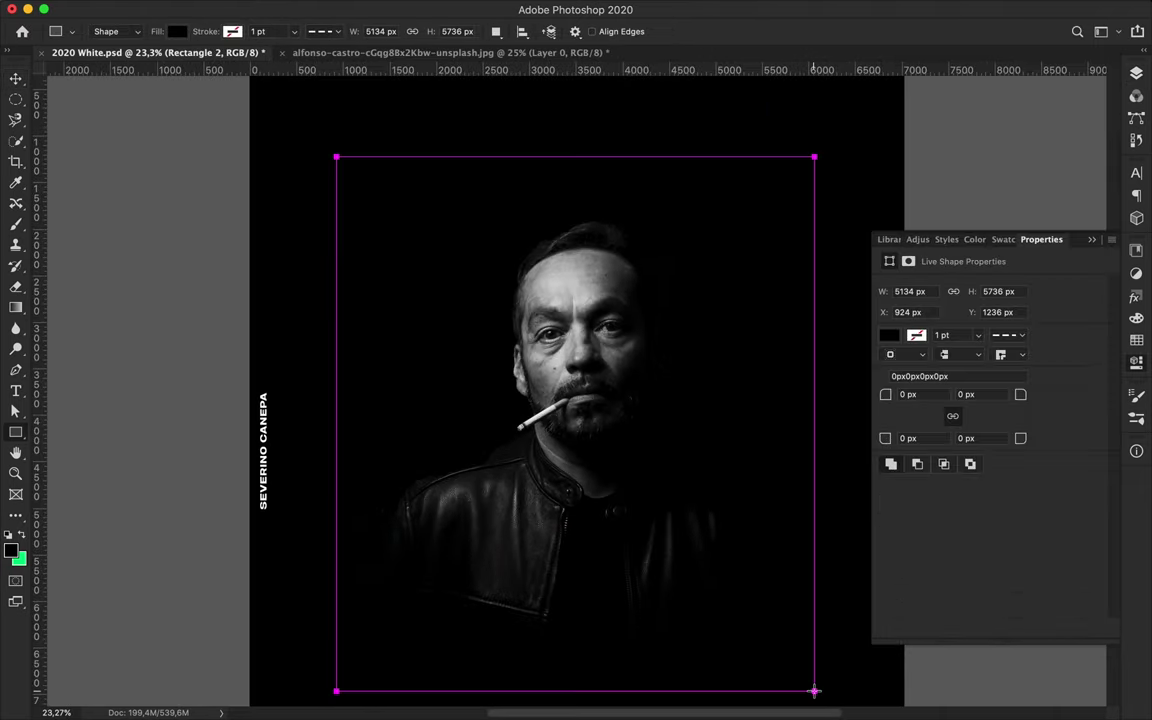
{"action": "key", "text": "v"}
{"action": "key", "text": "a"}
{"action": "key", "text": "v"}
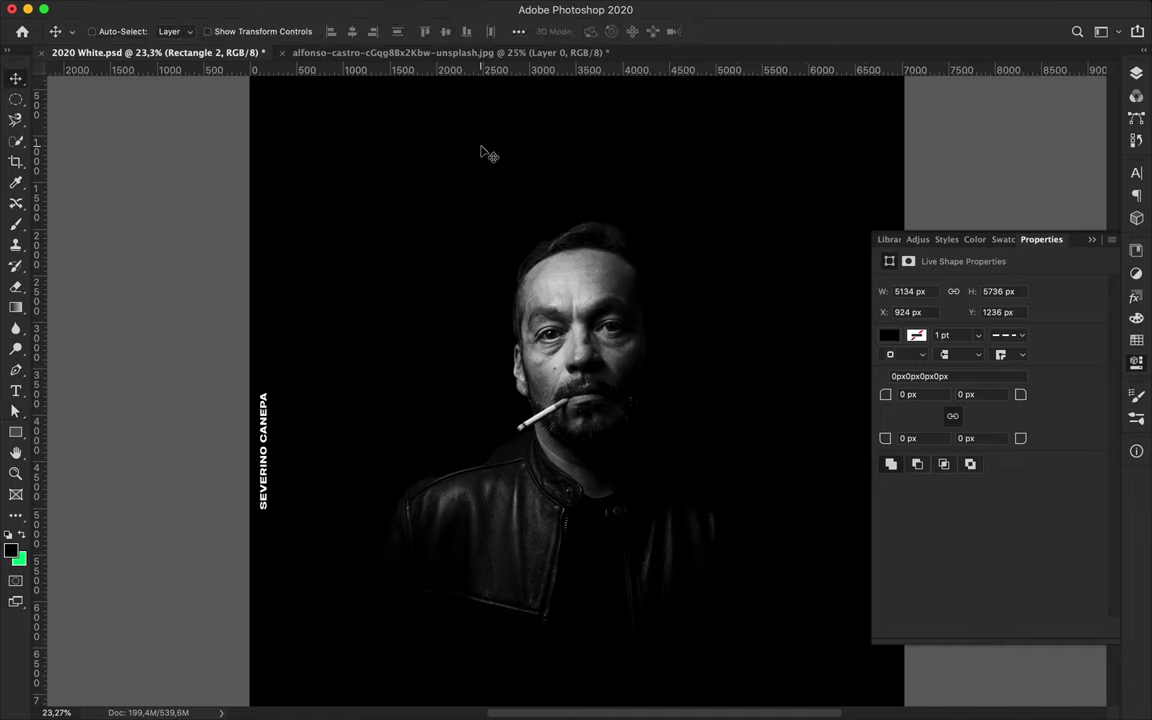
{"action": "key", "text": "a"}
Confirm the rectangle's near-black 010101 fill in the Color Picker.
{"action": "left_click", "coordinate": [238, 32]}
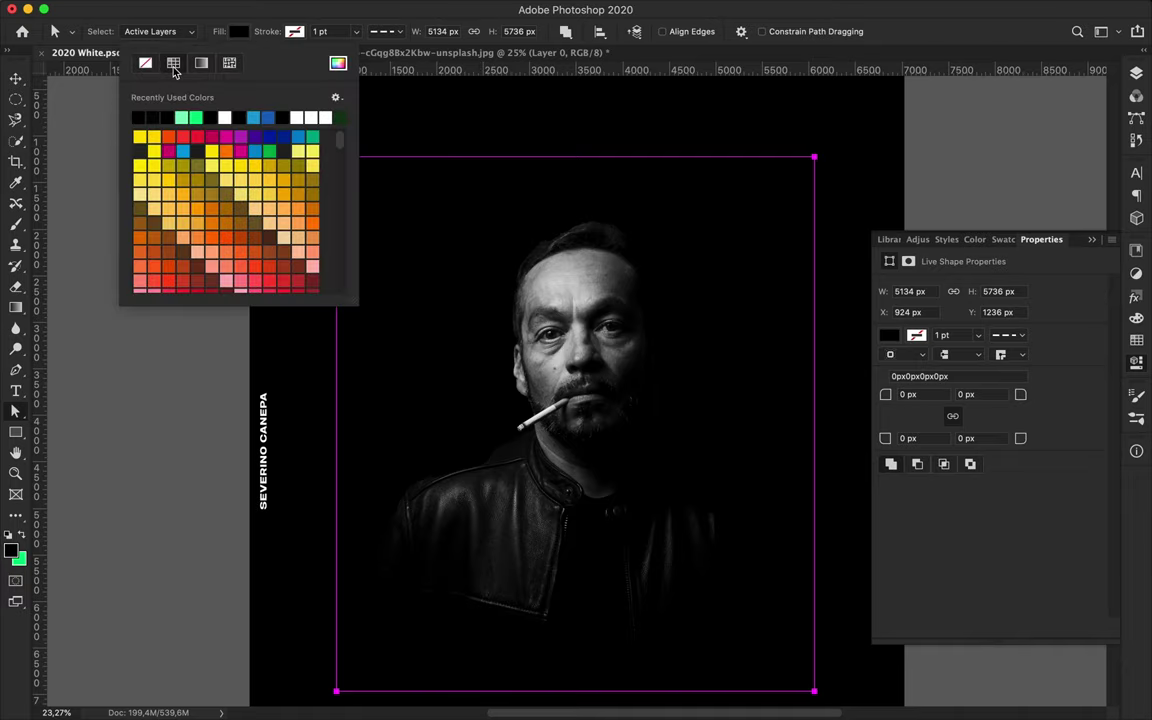
{"action": "left_click", "coordinate": [338, 63]}
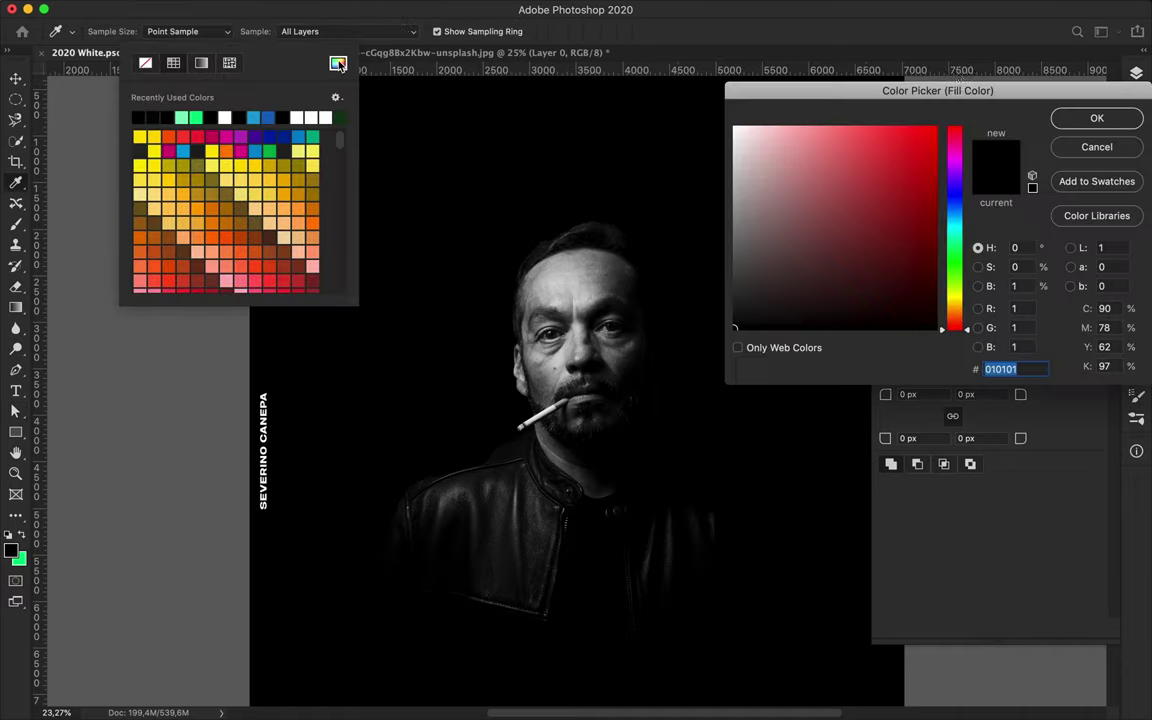
{"action": "left_click", "coordinate": [1090, 118]}
{"action": "left_click", "coordinate": [1137, 341]}
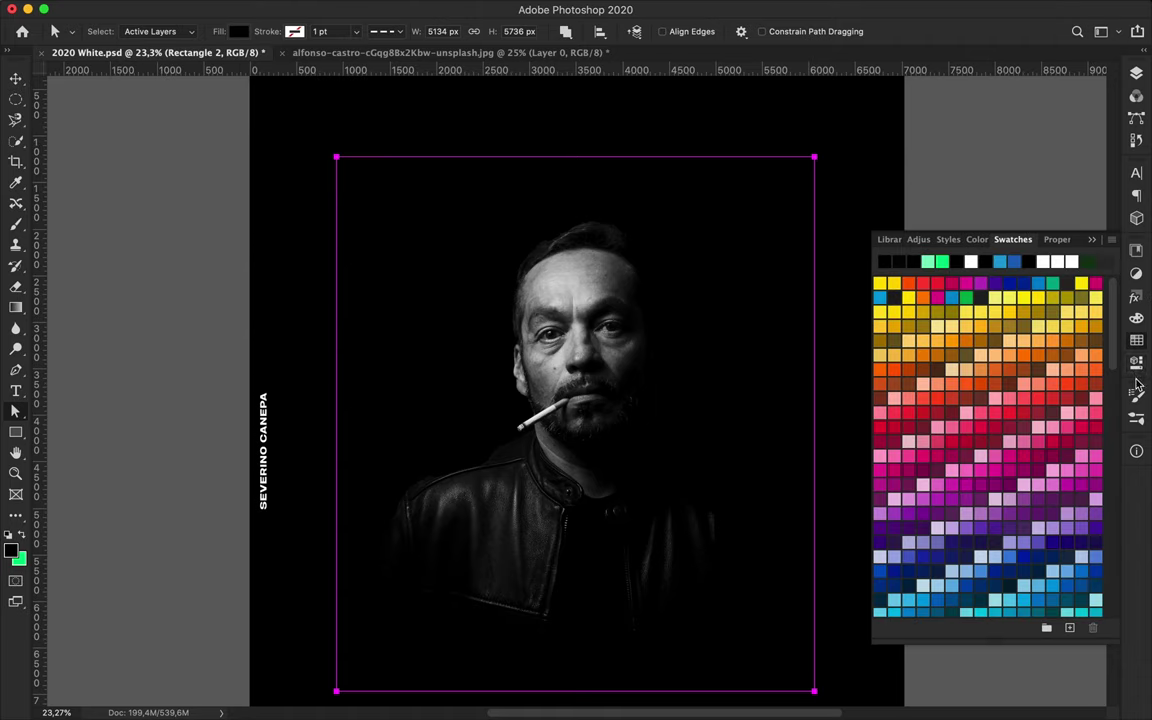
{"action": "left_click", "coordinate": [492, 8]}
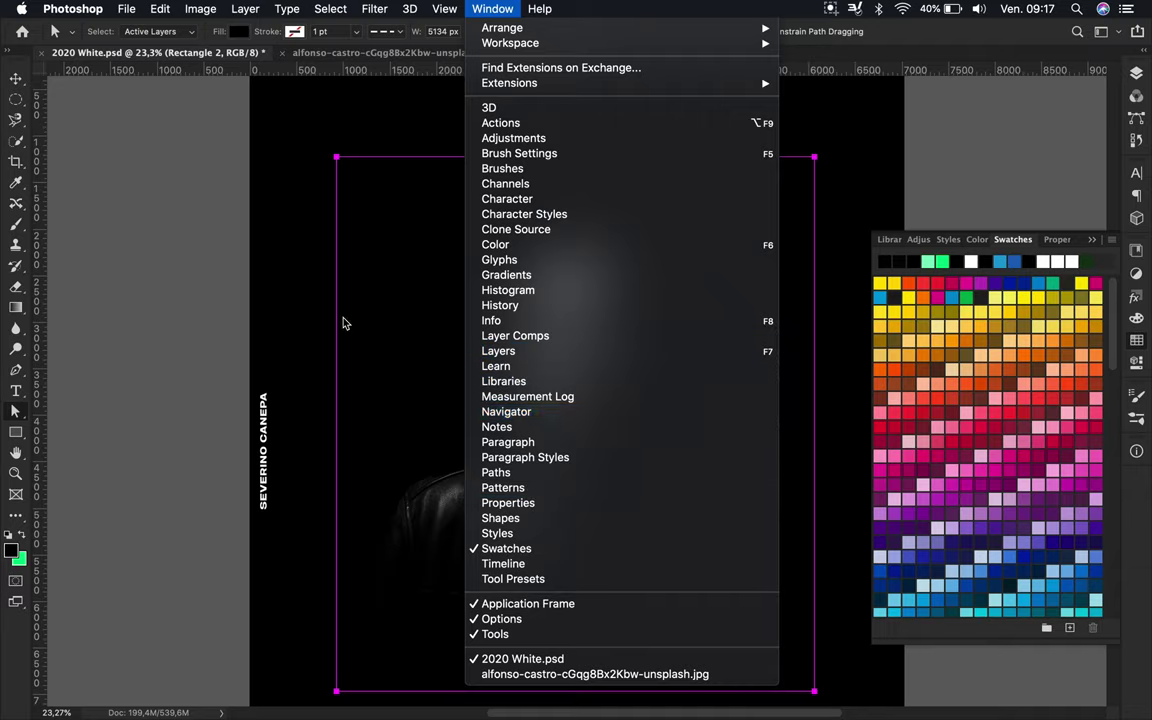
Lower Rectangle 2's opacity and place rectangle copies beneath each Layer 2 copy at 12%.
{"action": "left_click", "coordinate": [1136, 74]}
{"action": "left_click_drag", "start_coordinate": [1075, 128], "coordinate": [1019, 135]}
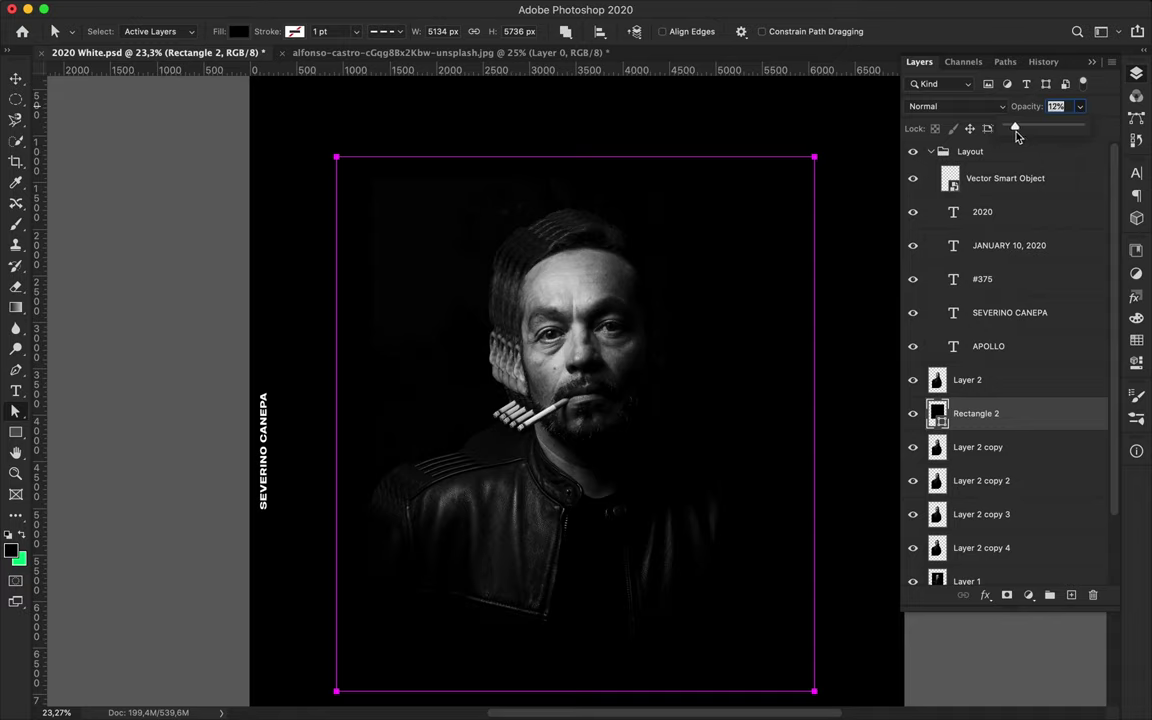
{"action": "left_click_drag", "start_coordinate": [1012, 416], "coordinate": [1005, 527]}
{"action": "left_click_drag", "start_coordinate": [1000, 473], "coordinate": [990, 525]}
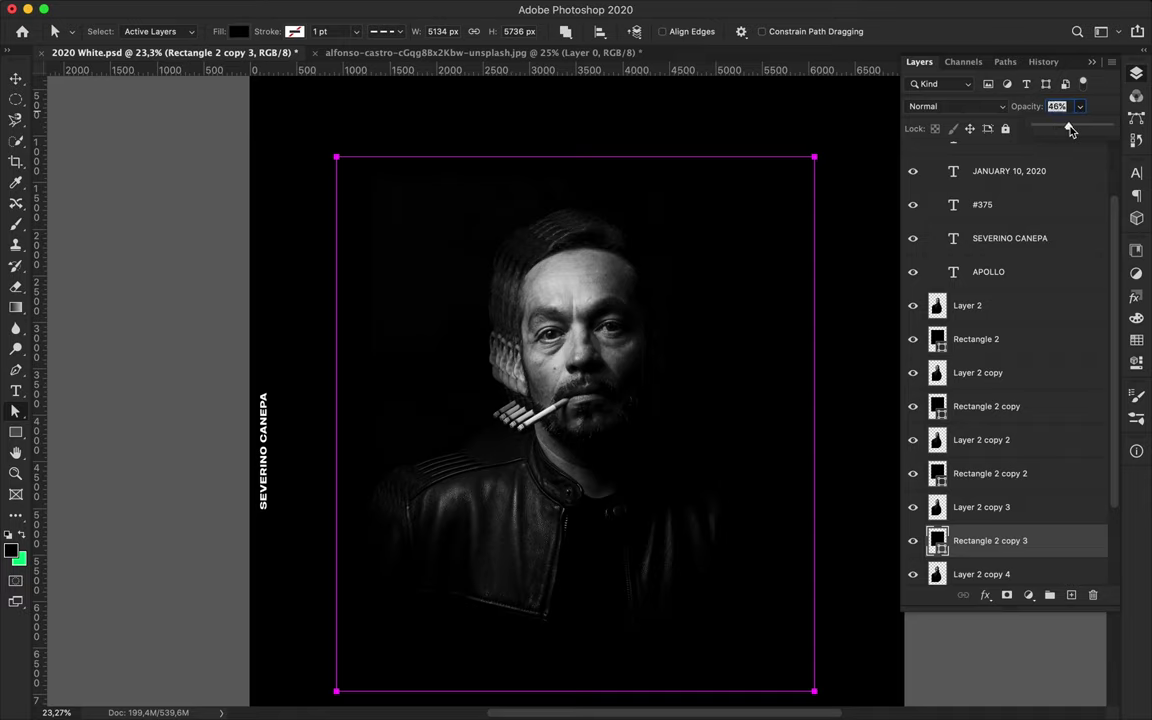
{"action": "left_click", "coordinate": [1025, 476]}
{"action": "left_click", "coordinate": [1080, 107]}
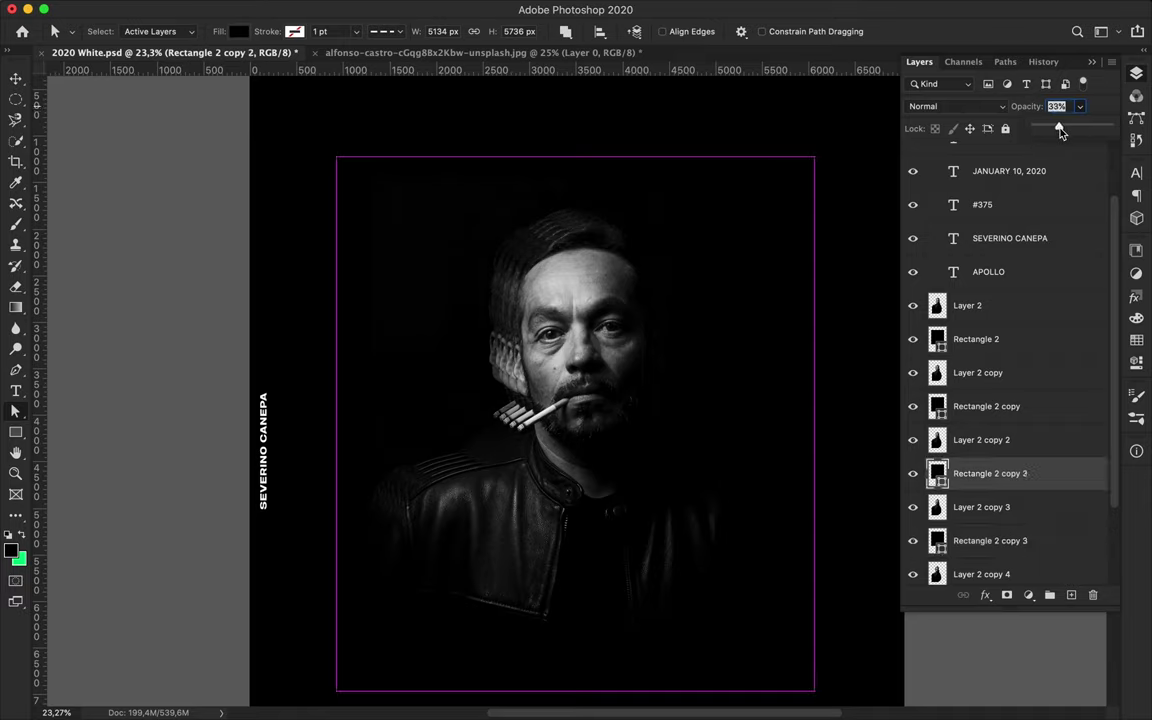
{"action": "left_click", "coordinate": [1025, 404]}
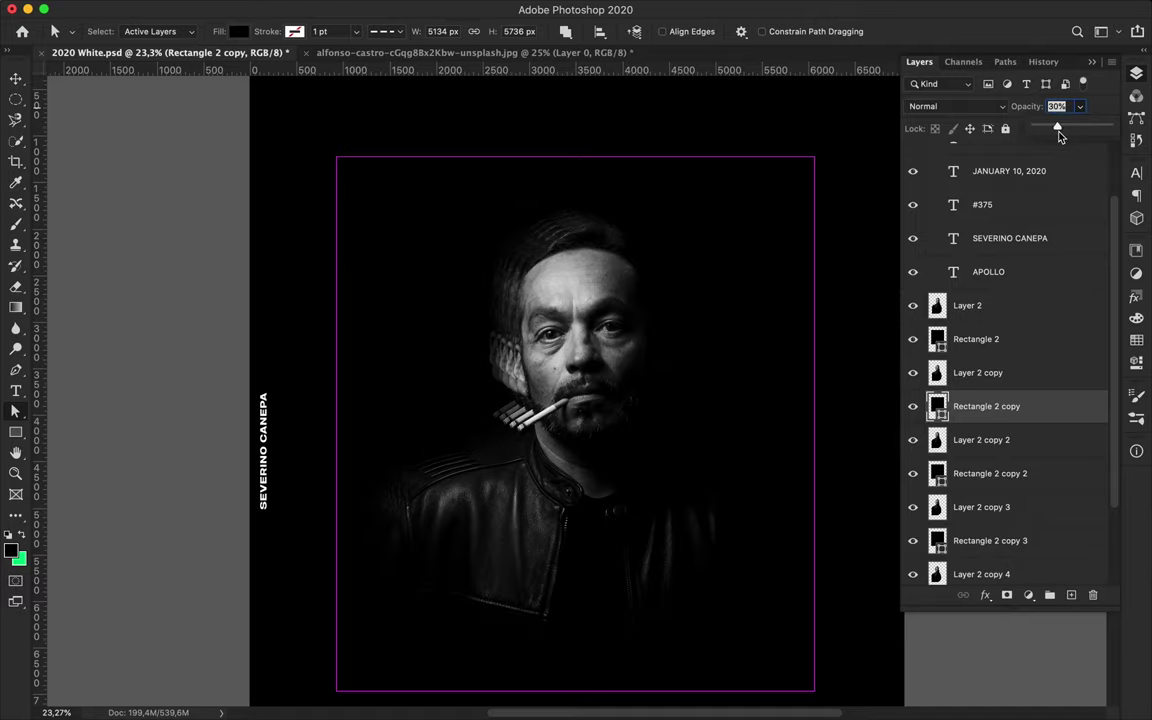
{"action": "left_click", "coordinate": [1018, 340]}
{"action": "key", "text": "v"}
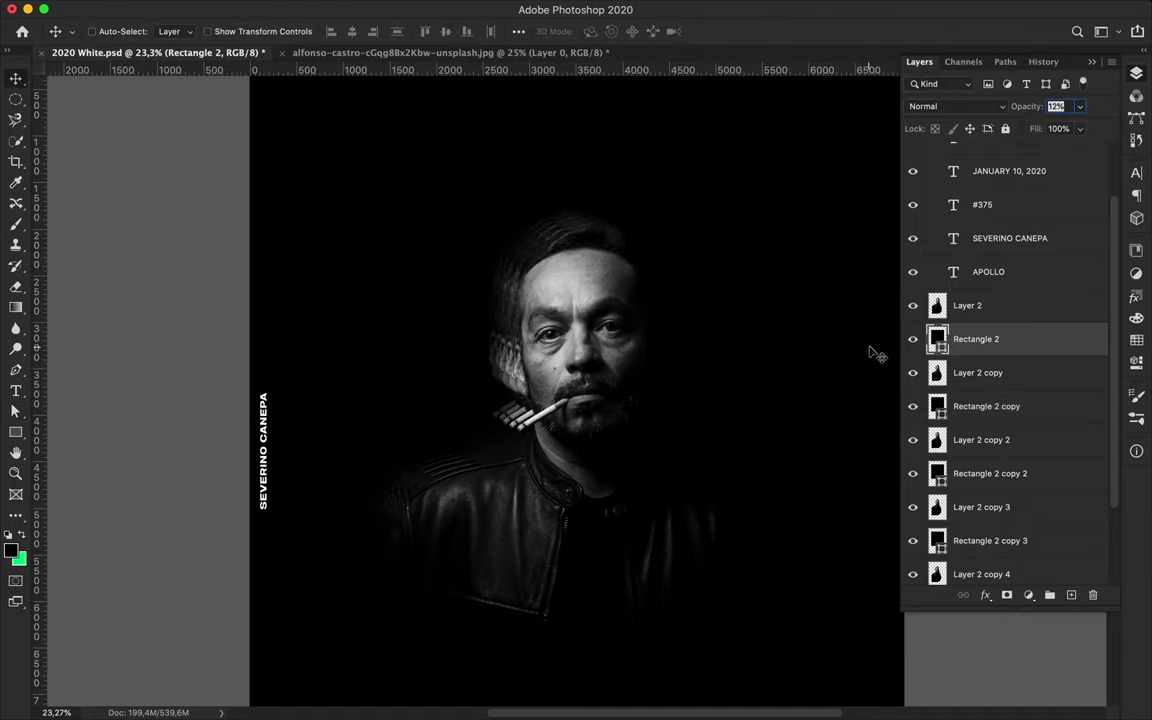
{"action": "scroll", "coordinate": [675, 303], "scroll_direction": "up", "scroll_amount": 1}
Set Rectangle 2 and its three copies to the Multiply blend mode.
{"action": "left_click", "coordinate": [986, 406], "text": "super"}
{"action": "left_click", "coordinate": [990, 473], "text": "super"}
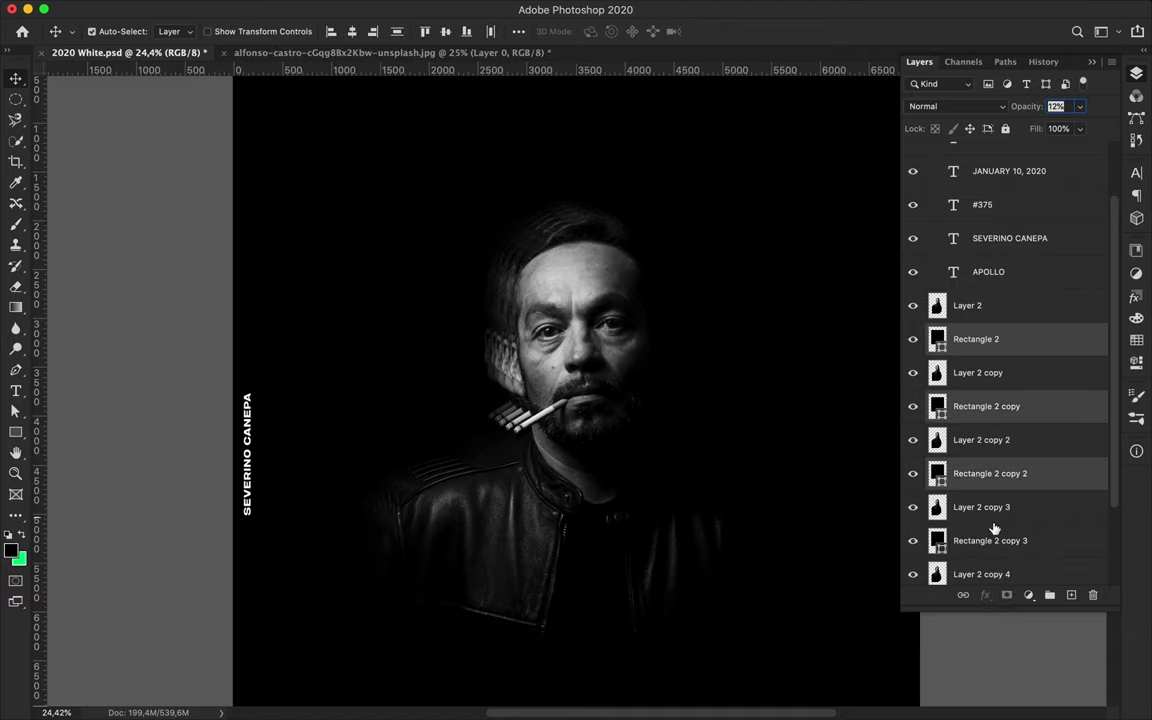
{"action": "left_click", "coordinate": [990, 540], "text": "super"}
{"action": "left_click", "coordinate": [955, 106]}
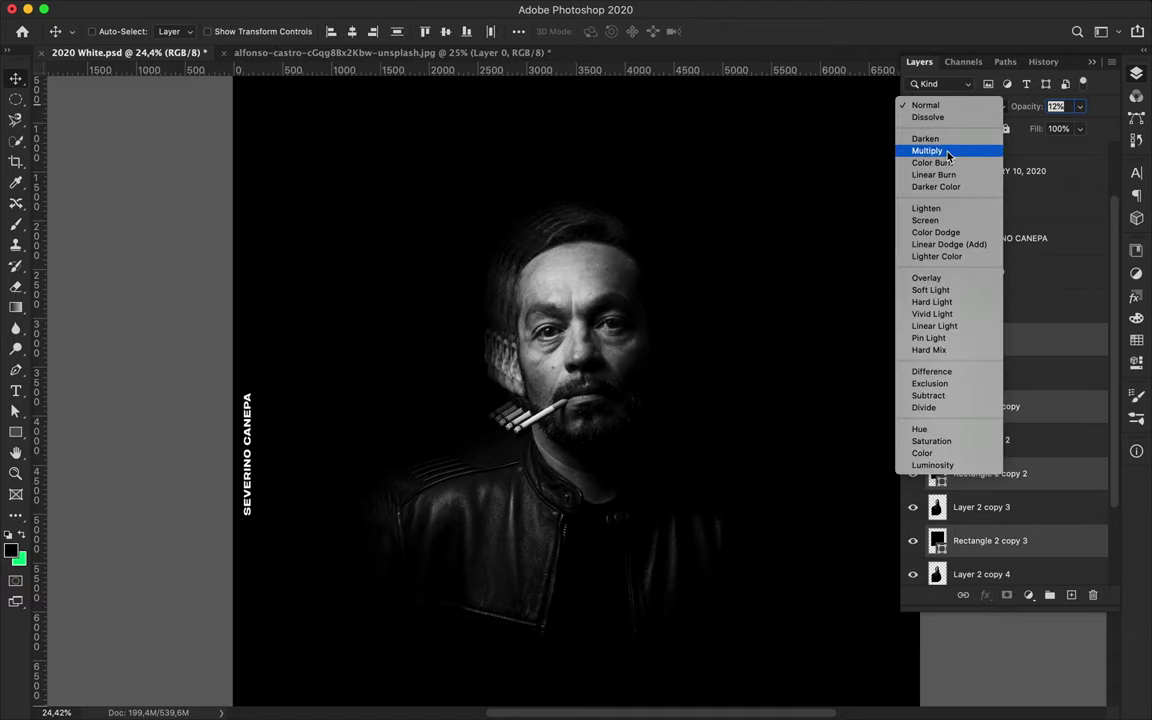
{"action": "left_click", "coordinate": [930, 150]}
{"action": "scroll", "coordinate": [720, 406], "scroll_direction": "down", "scroll_amount": 1}
{"action": "scroll", "coordinate": [683, 372], "scroll_direction": "up", "scroll_amount": 2}
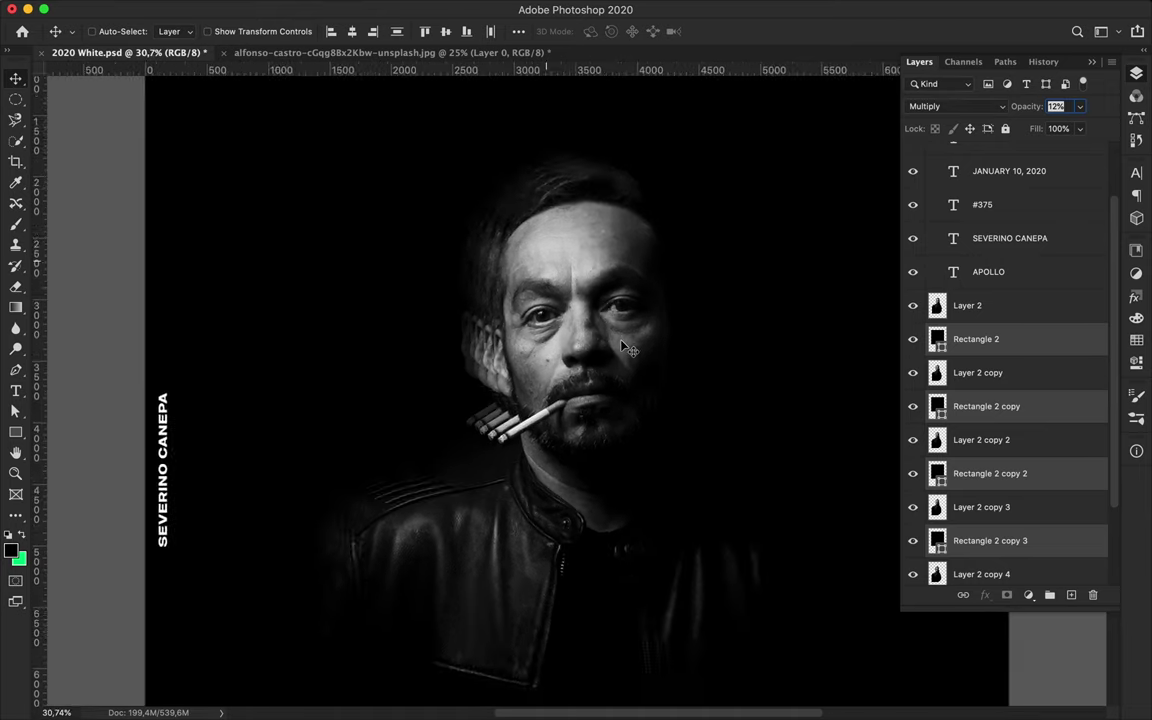
{"action": "scroll", "coordinate": [730, 405], "scroll_direction": "up", "scroll_amount": 1}
{"action": "scroll", "coordinate": [783, 444], "scroll_direction": "up", "scroll_amount": 3}
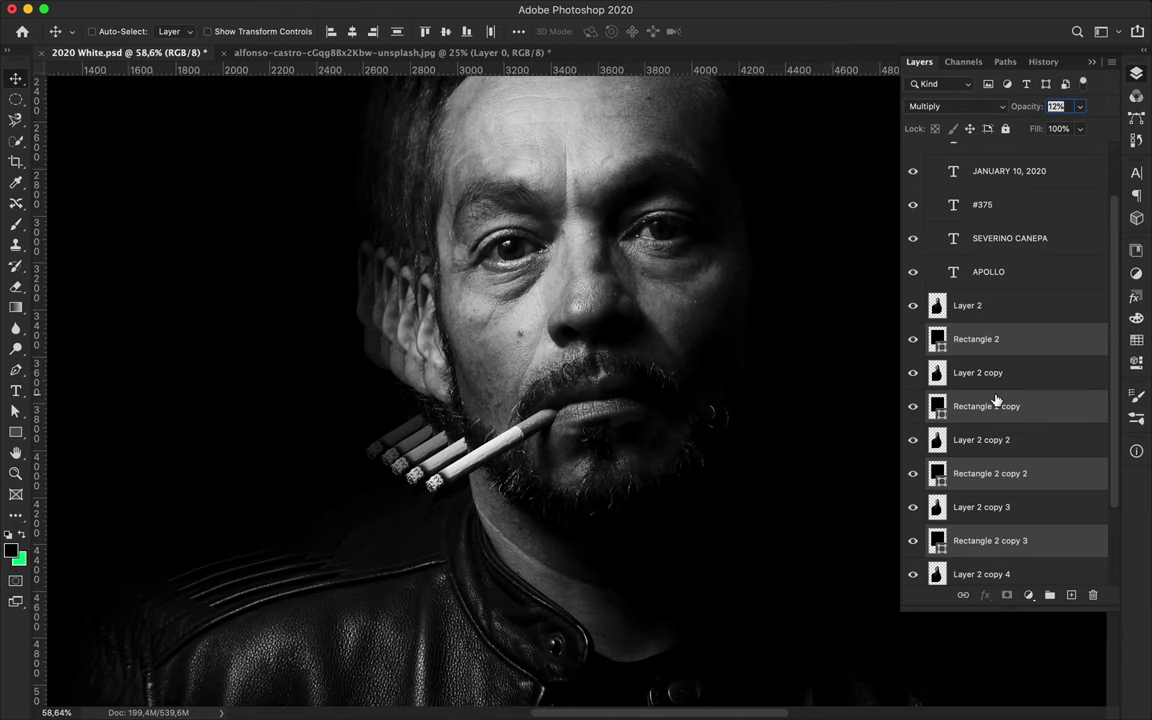
{"action": "left_click", "coordinate": [930, 339]}
{"action": "left_click", "coordinate": [930, 372]}
Nudge the Layer 2 copy 2, copy 3 and copy 4 head echoes slightly left.
{"action": "left_click", "coordinate": [926, 445]}
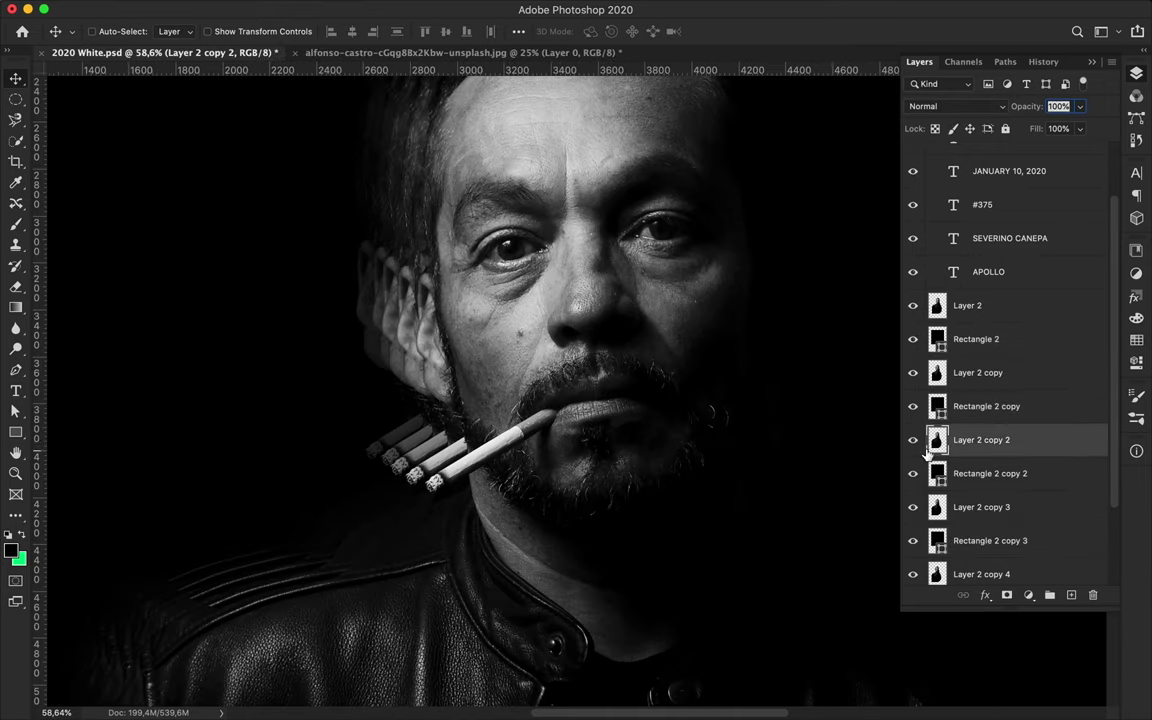
{"action": "left_click_drag", "start_coordinate": [434, 416], "coordinate": [417, 416]}
{"action": "left_click_drag", "start_coordinate": [492, 378], "coordinate": [475, 378]}
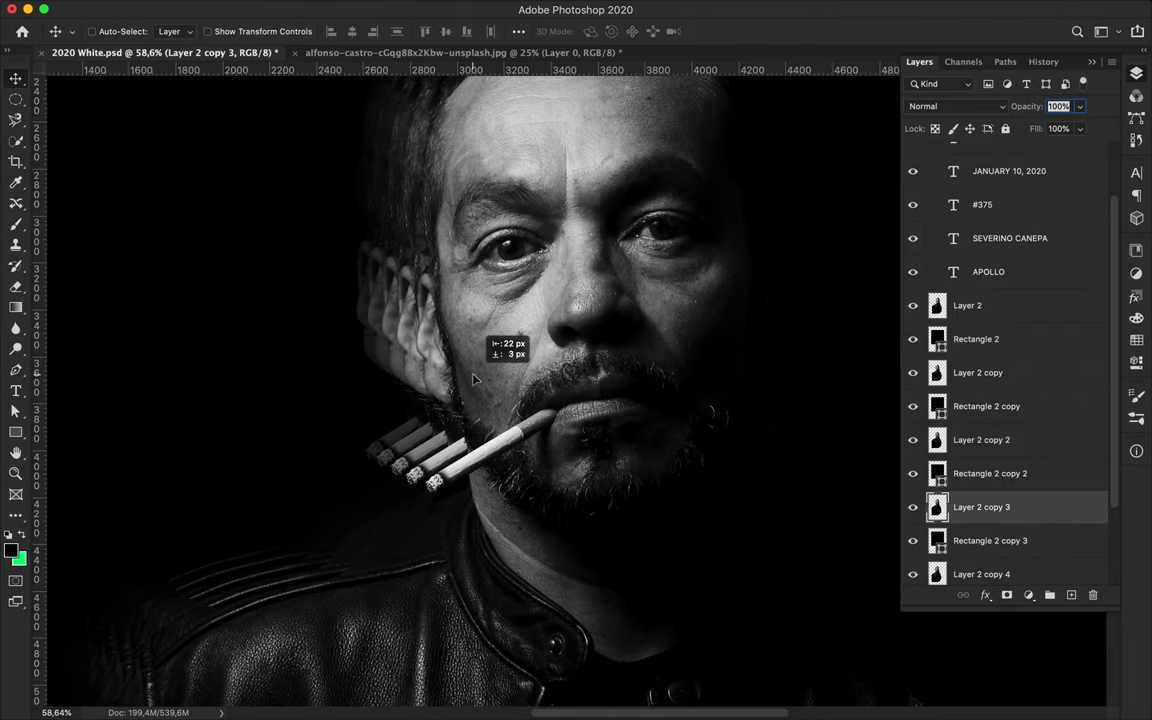
{"action": "left_click", "coordinate": [965, 572]}
{"action": "left_click_drag", "start_coordinate": [412, 355], "coordinate": [395, 355]}
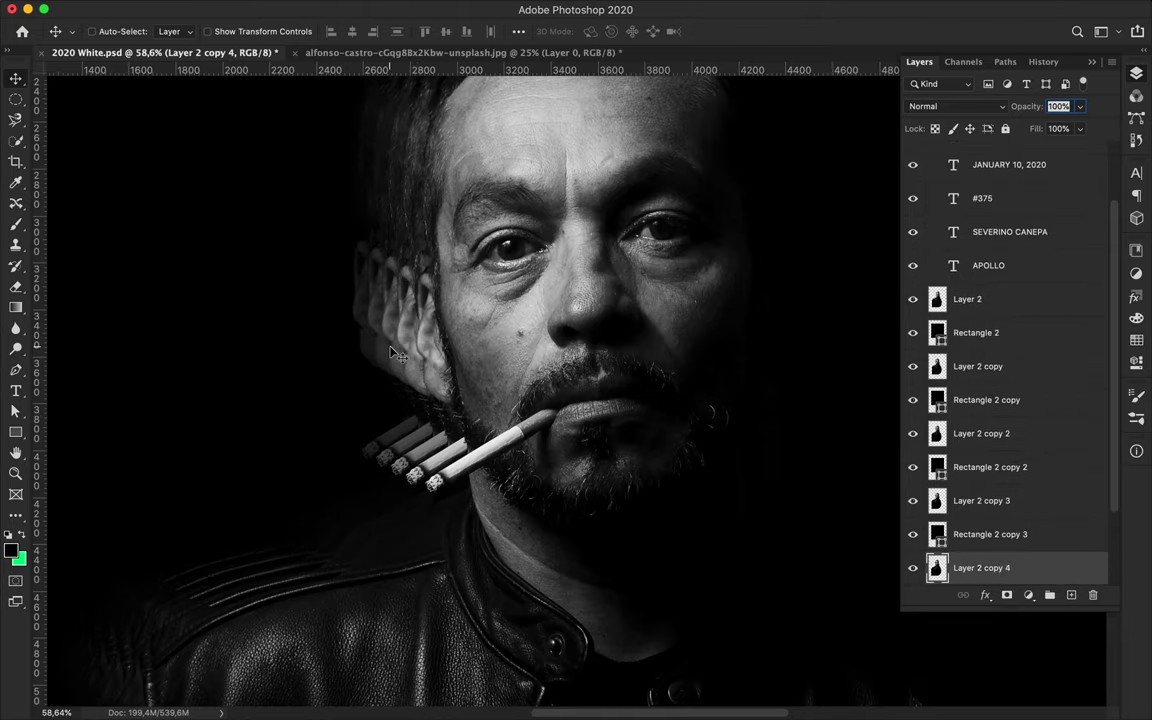
{"action": "scroll", "coordinate": [450, 340], "scroll_direction": "down", "scroll_amount": 3}
{"action": "scroll", "coordinate": [560, 305], "scroll_direction": "down", "scroll_amount": 3}
{"action": "scroll", "coordinate": [676, 270], "scroll_direction": "down", "scroll_amount": 3}
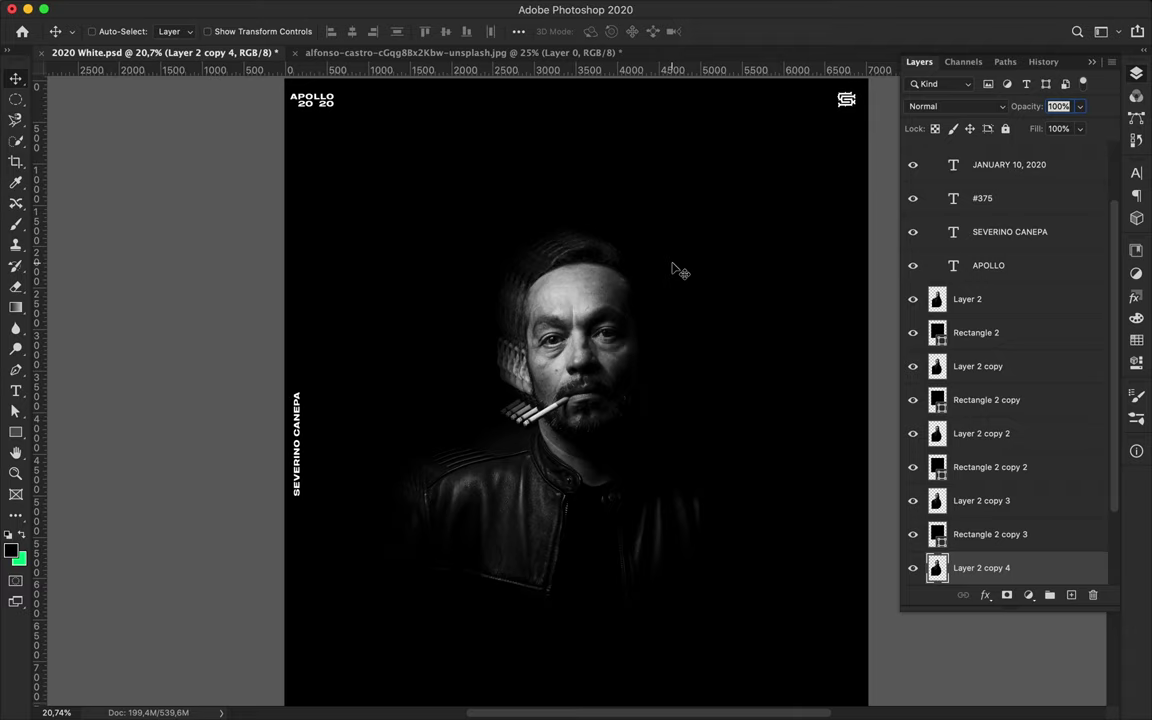
{"action": "scroll", "coordinate": [643, 290], "scroll_direction": "up", "scroll_amount": 3}
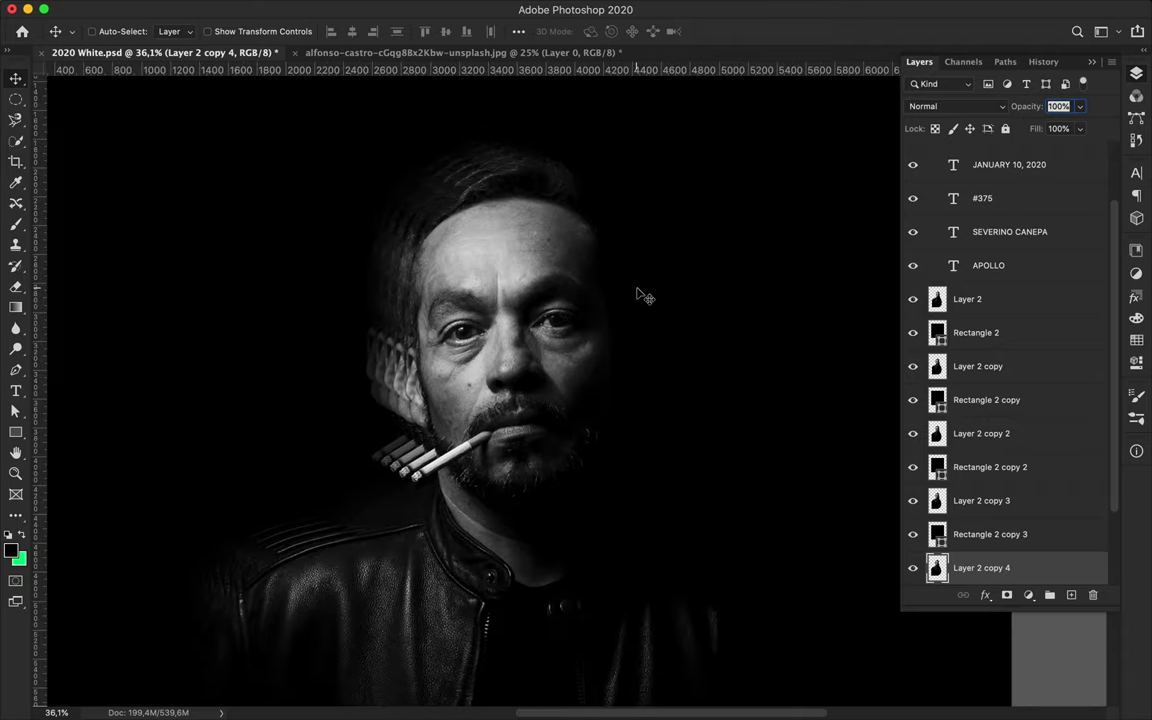
{"action": "scroll", "coordinate": [645, 296], "scroll_direction": "down", "scroll_amount": 2}
{"action": "scroll", "coordinate": [660, 270], "scroll_direction": "down", "scroll_amount": 2}
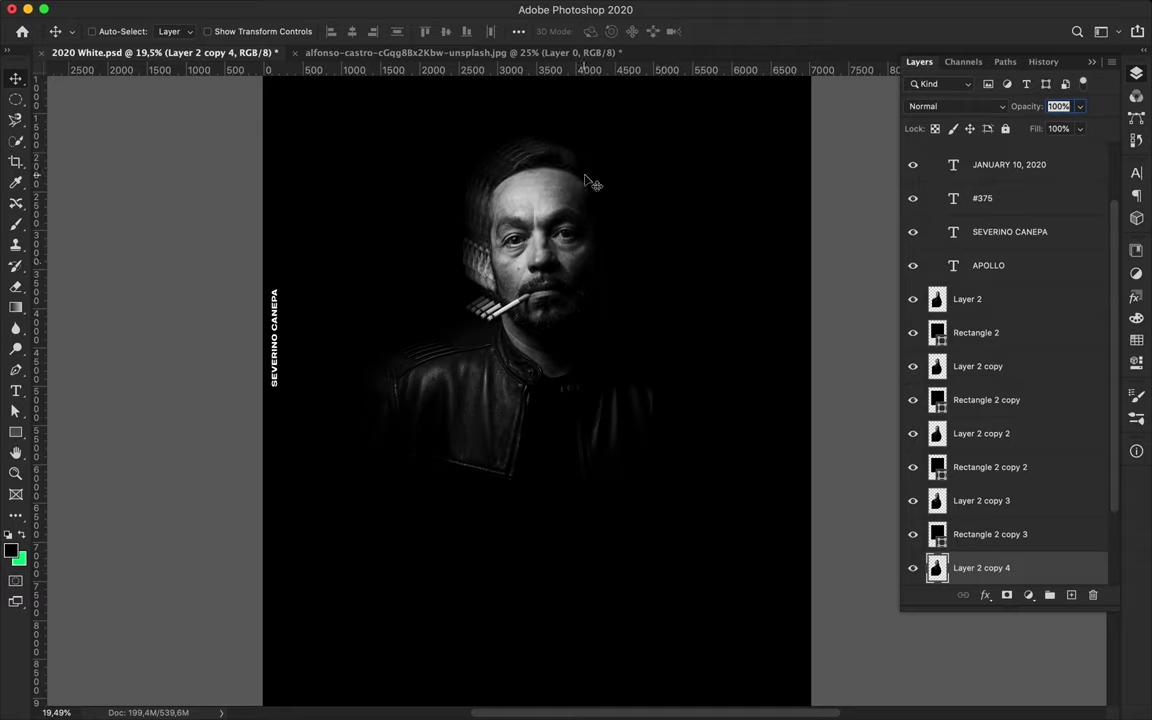
Outline a slanted slice of the right side of the face with the Polygonal Lasso.
{"action": "key", "text": "l"}
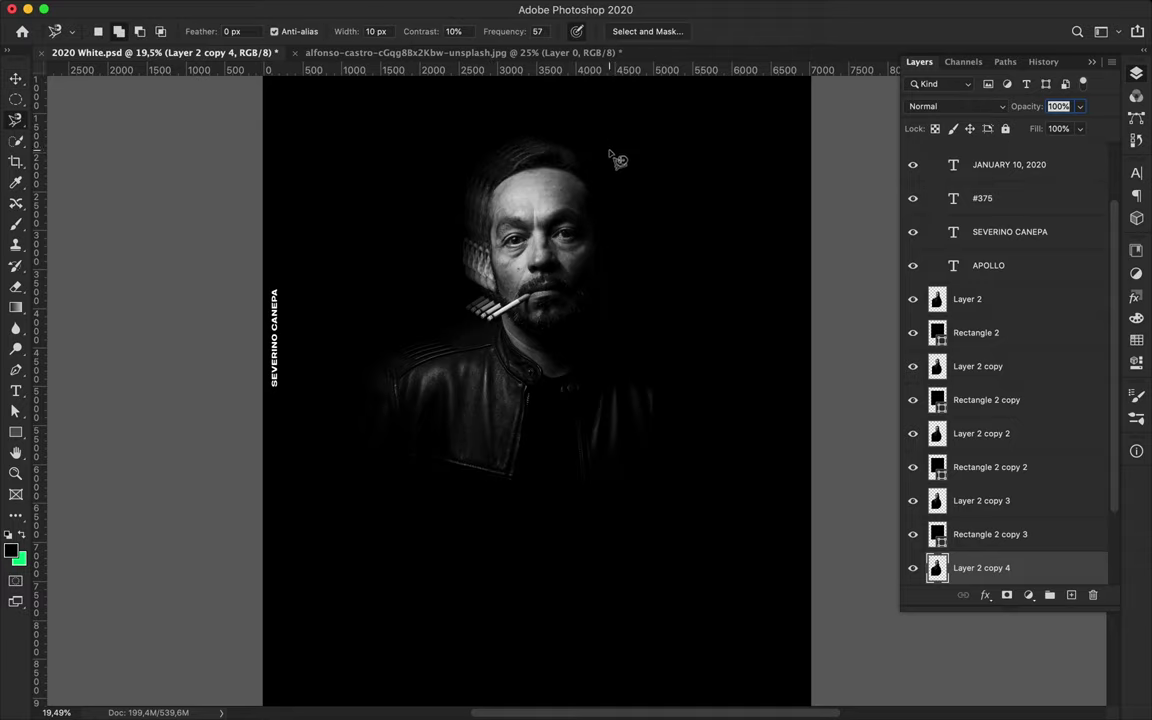
{"action": "left_click", "coordinate": [608, 156]}
{"action": "right_click", "coordinate": [15, 119]}
{"action": "left_click", "coordinate": [90, 137]}
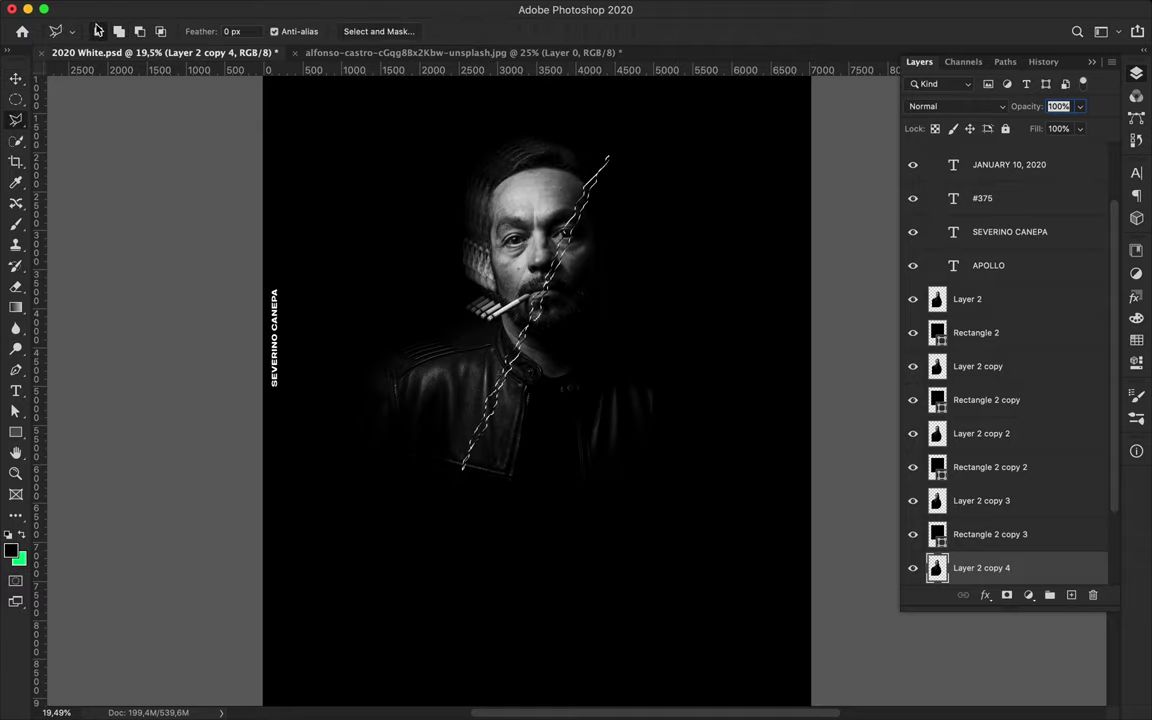
{"action": "left_click", "coordinate": [578, 130]}
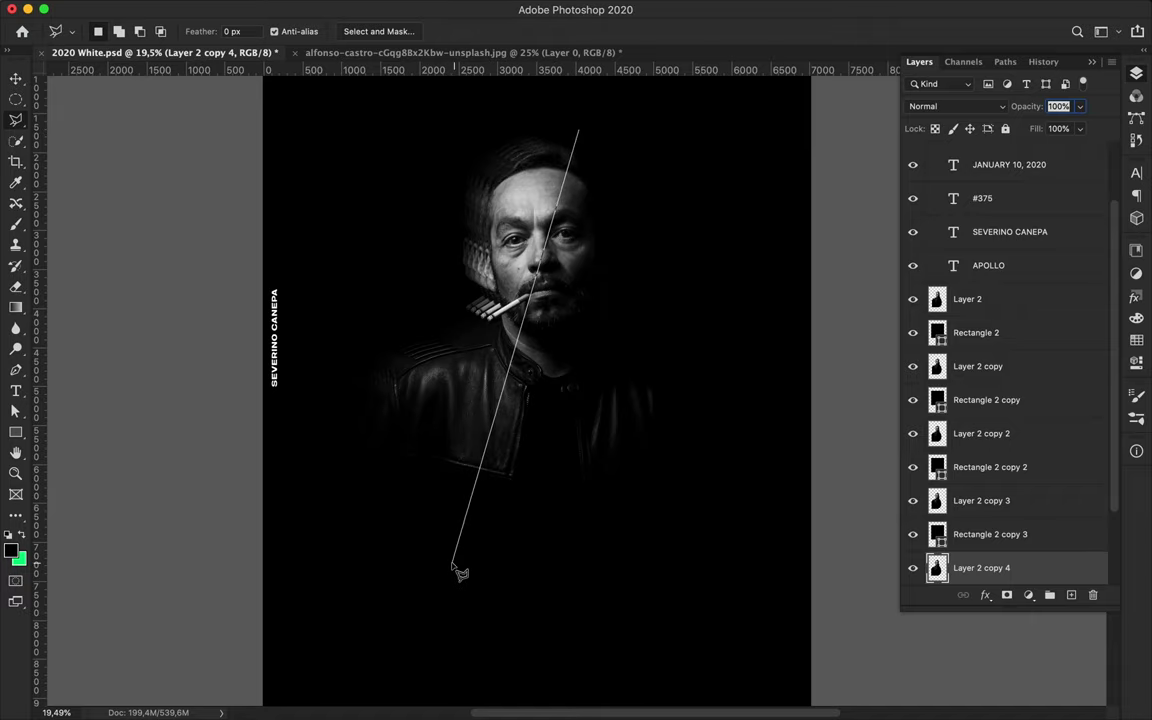
{"action": "left_click", "coordinate": [449, 561]}
{"action": "left_click", "coordinate": [689, 579]}
{"action": "left_click", "coordinate": [760, 438]}
{"action": "double_click", "coordinate": [622, 162]}
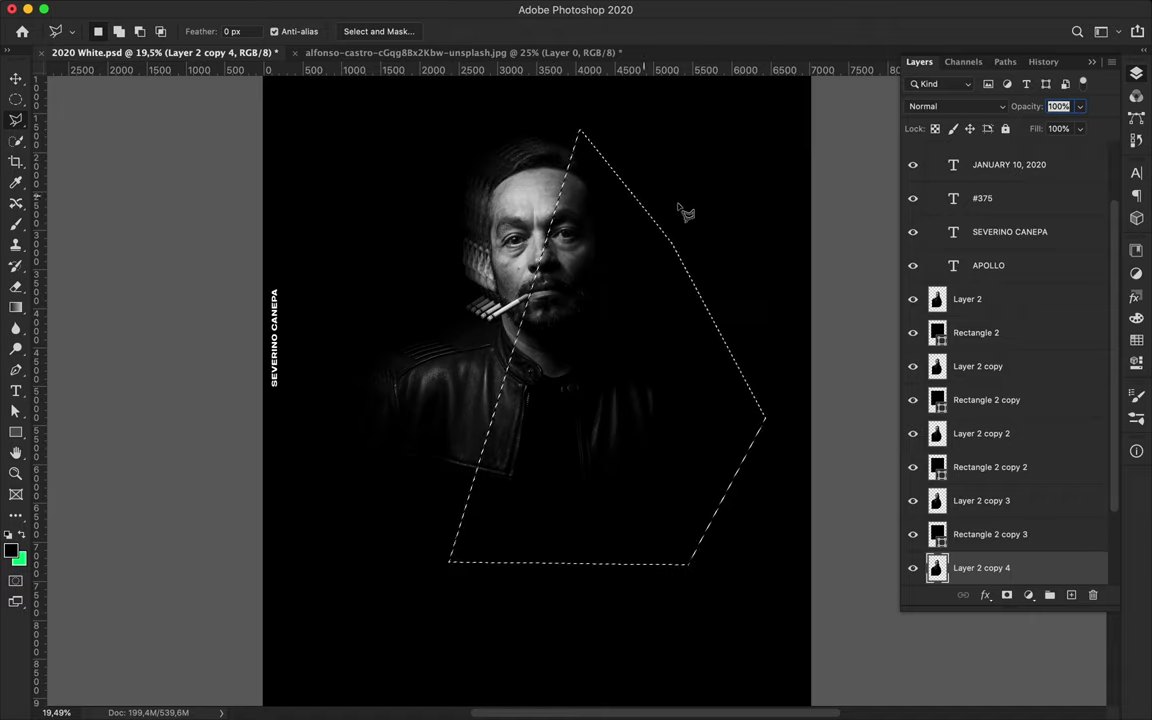
Copy the face slice onto Layer 3 and shift it right and down.
{"action": "key", "text": "ctrl+j"}
{"action": "key", "text": "v"}
{"action": "left_click_drag", "start_coordinate": [1003, 571], "coordinate": [1003, 296]}
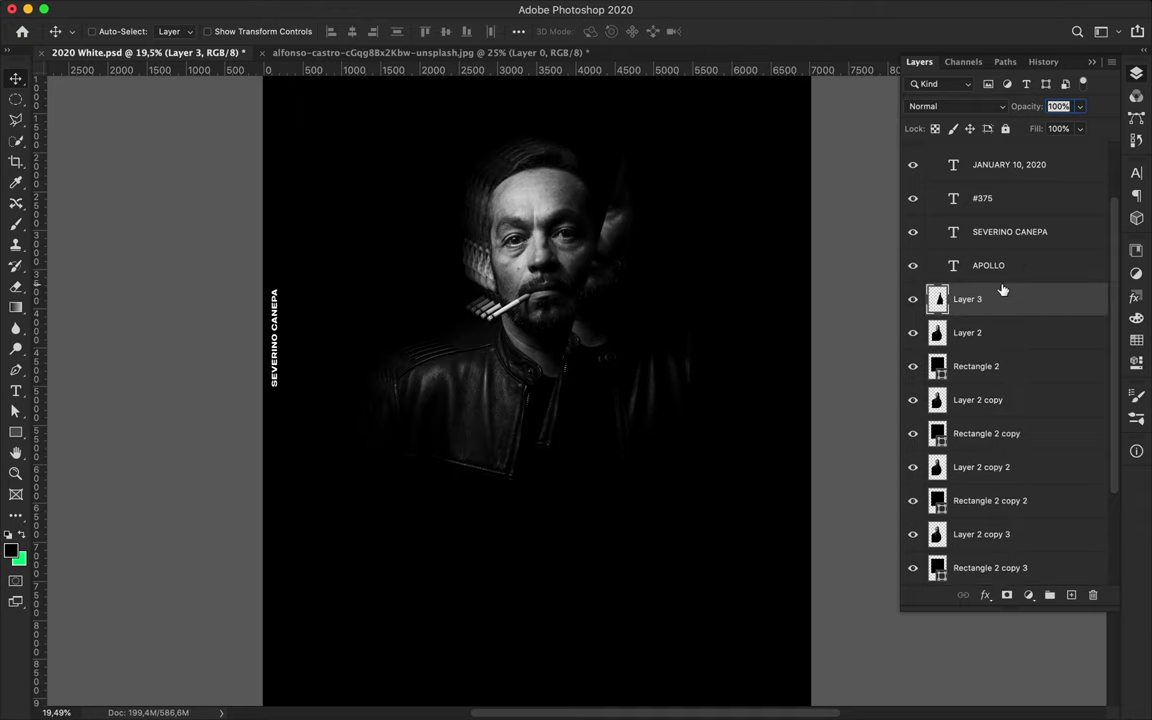
{"action": "key", "text": "ctrl+z"}
{"action": "key", "text": "ctrl+z"}
{"action": "key", "text": "ctrl+j"}
{"action": "left_click_drag", "start_coordinate": [567, 347], "coordinate": [615, 364]}
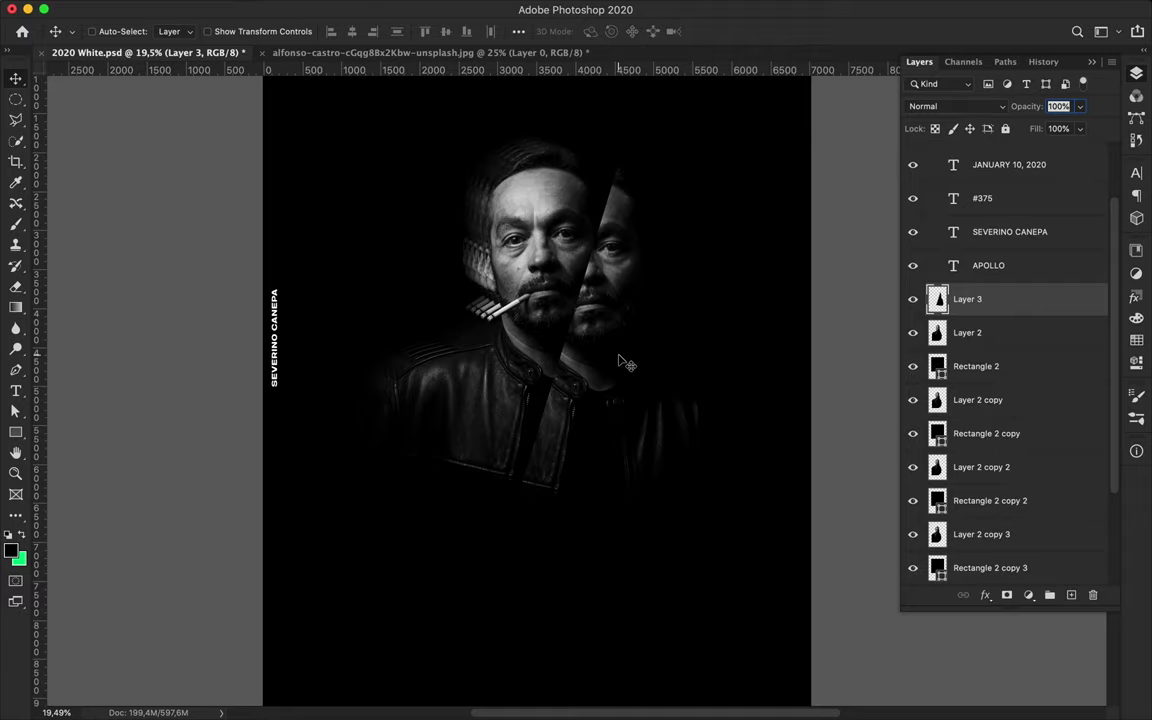
Duplicate the slice as a 120 px Gaussian-blurred copy beneath Layer 3, nudged slightly.
{"action": "key", "text": "ctrl+j"}
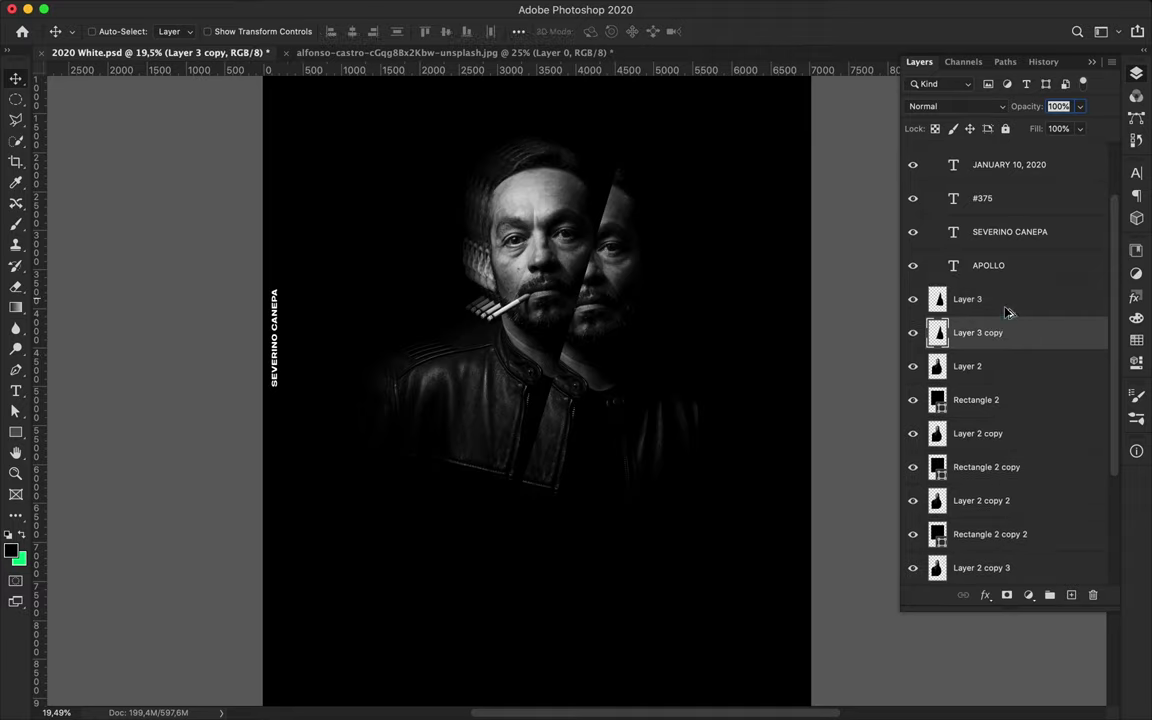
{"action": "left_click", "coordinate": [374, 9]}
{"action": "mouse_move", "coordinate": [382, 199]}
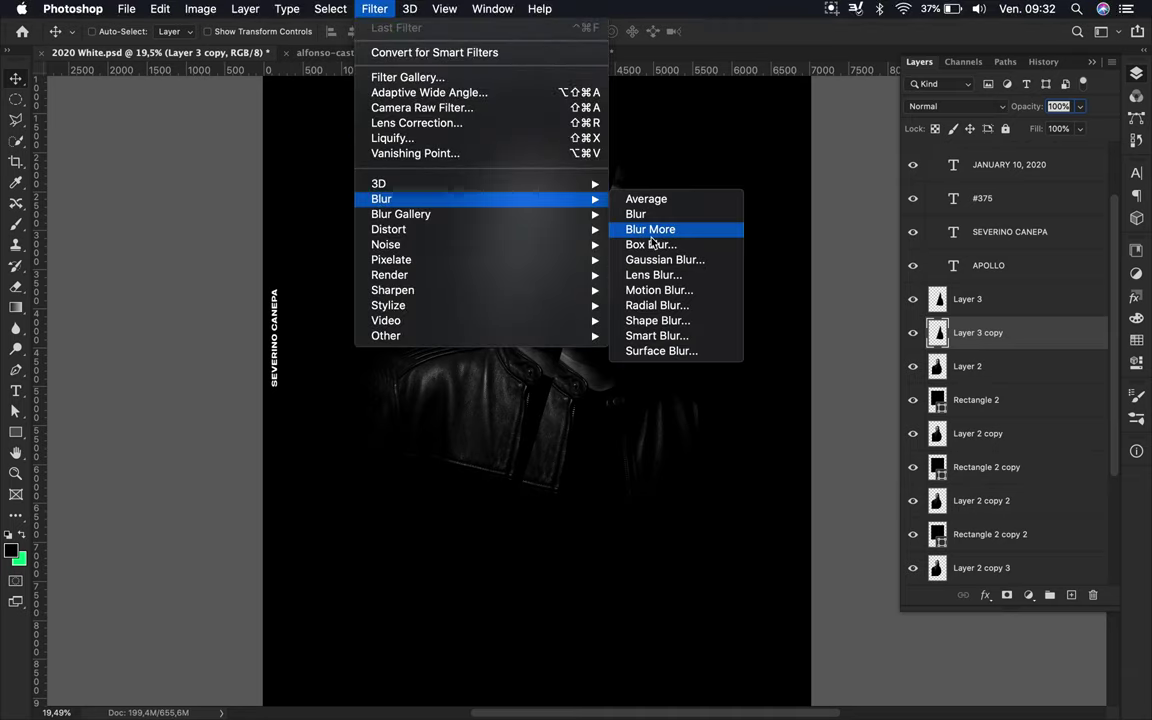
{"action": "left_click", "coordinate": [655, 260]}
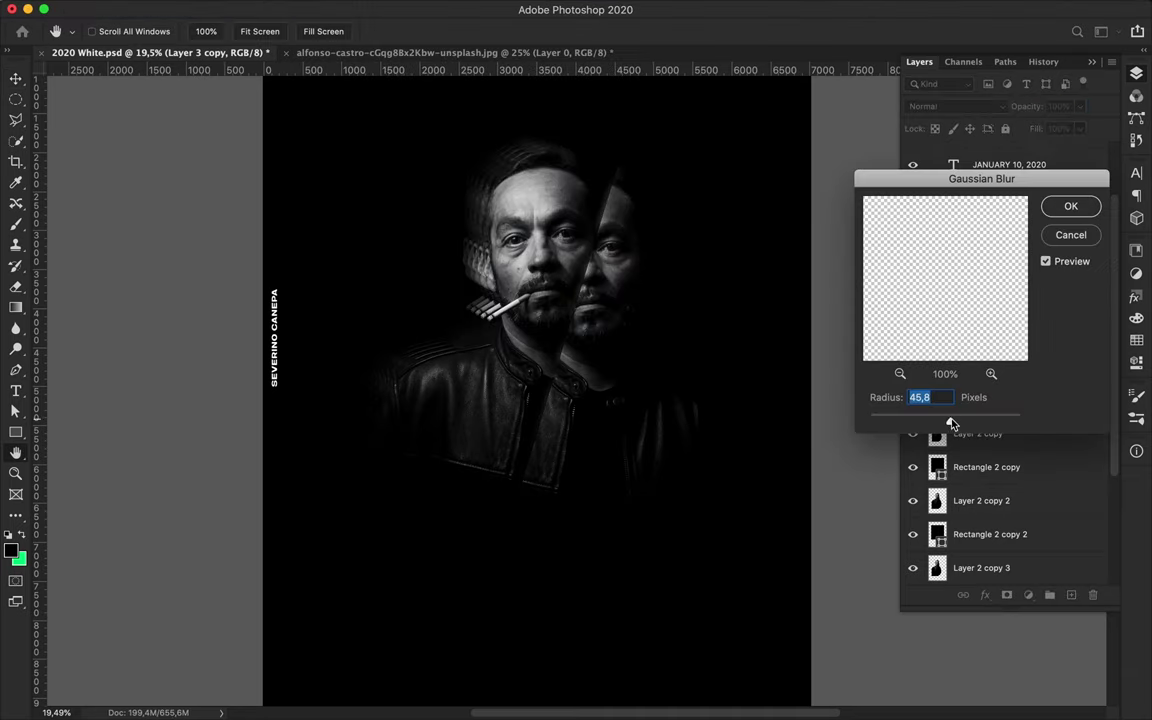
{"action": "left_click_drag", "start_coordinate": [951, 423], "coordinate": [976, 425]}
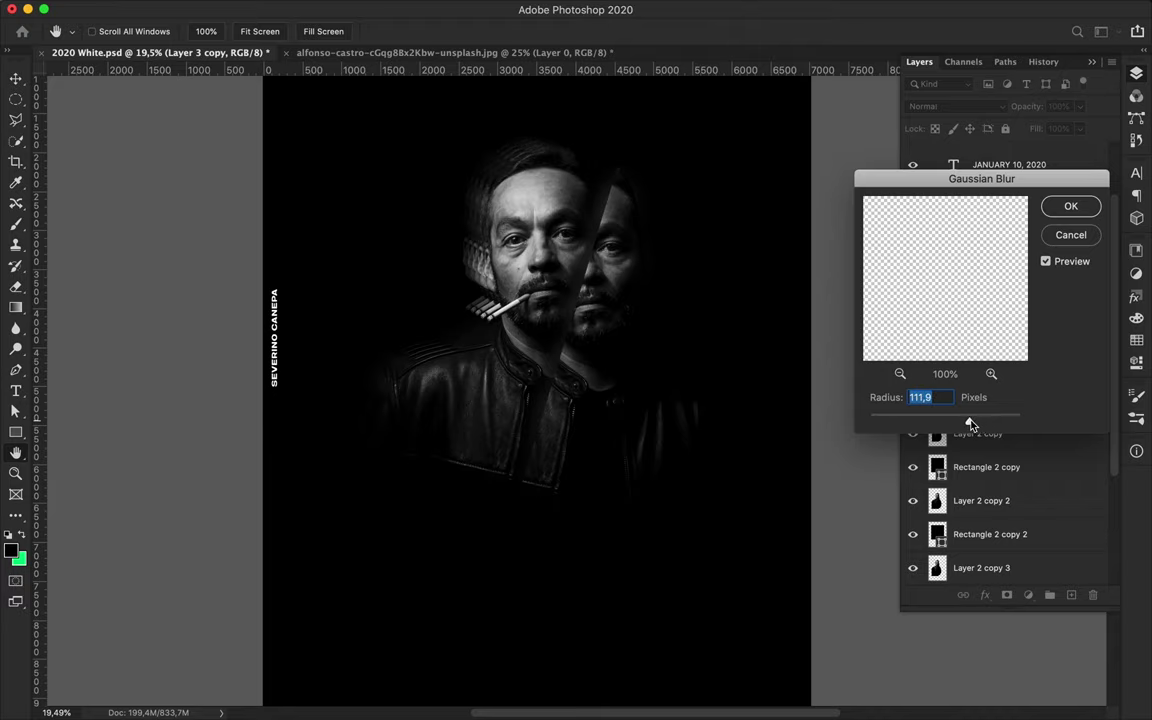
{"action": "left_click", "coordinate": [1070, 234]}
{"action": "key", "text": "v"}
{"action": "mouse_move", "coordinate": [998, 334]}
{"action": "left_mouse_down"}
{"action": "mouse_move", "coordinate": [998, 303]}
{"action": "mouse_move", "coordinate": [998, 347]}
{"action": "left_mouse_up"}
{"action": "left_click_drag", "start_coordinate": [651, 334], "coordinate": [644, 331]}
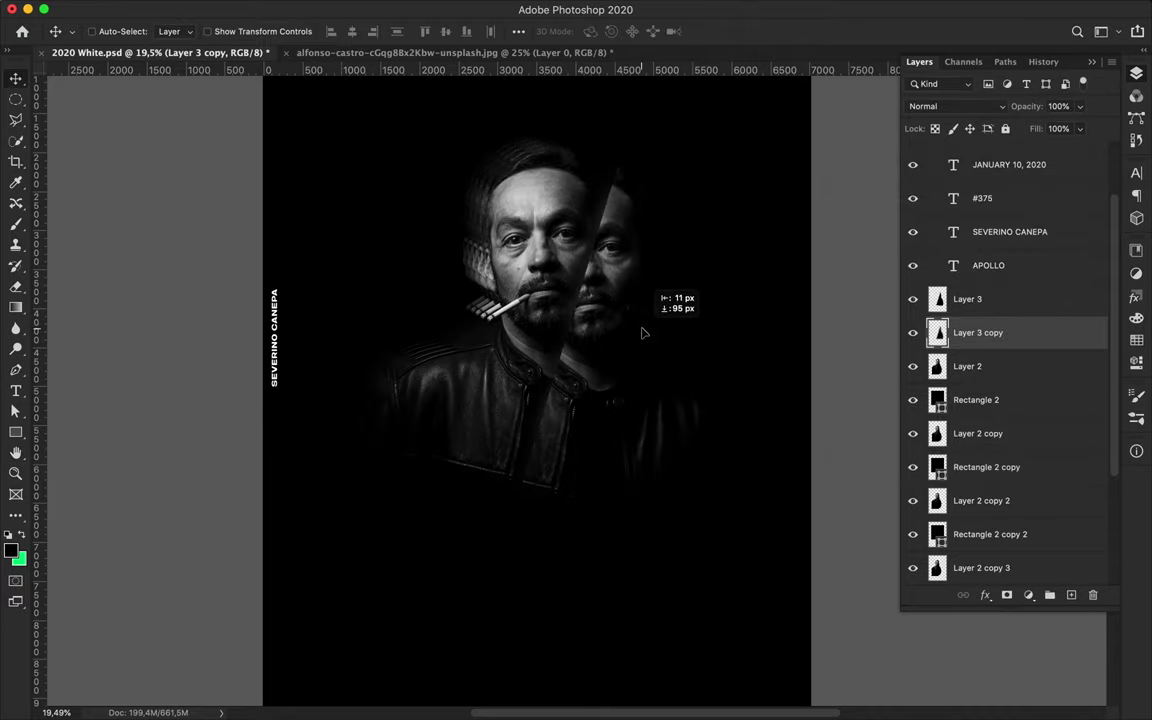
{"action": "key", "text": "ctrl+minus"}
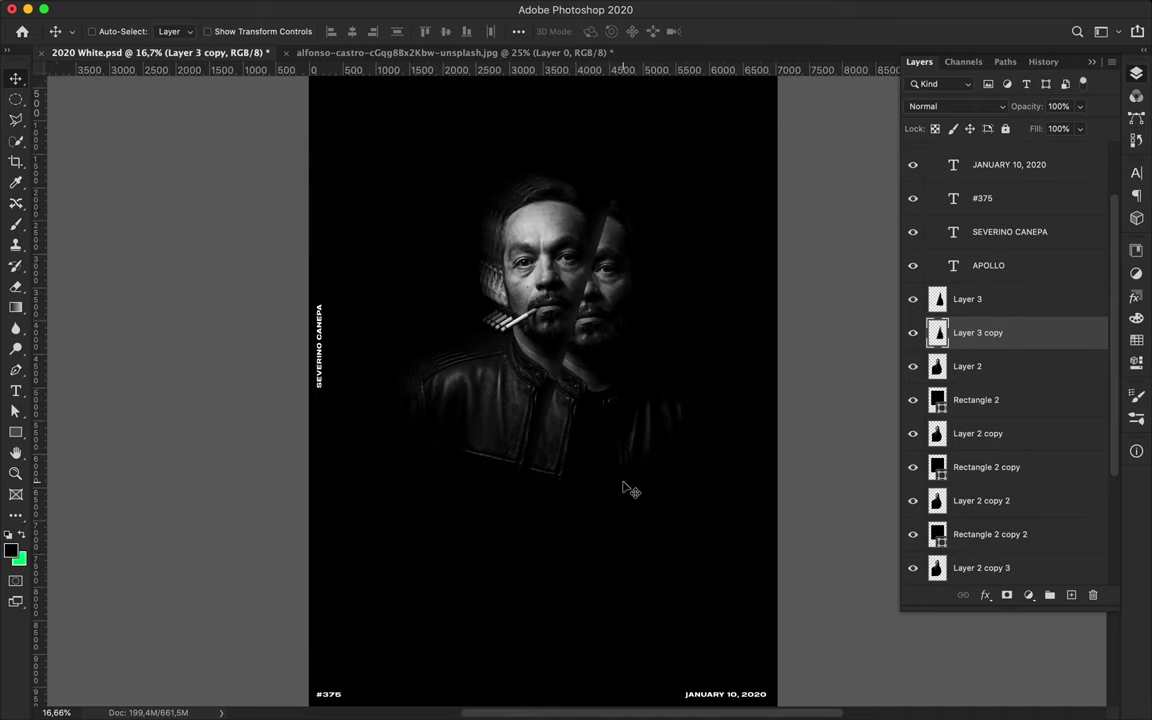
Outline the jacket's left shoulder on Layer 2 copy and copy it to Layer 4.
{"action": "scroll", "coordinate": [485, 378], "scroll_direction": "up", "scroll_amount": 5}
{"action": "key", "text": "alt+bracketleft"}
{"action": "key", "text": "alt+bracketleft"}
{"action": "key", "text": "alt+bracketleft"}
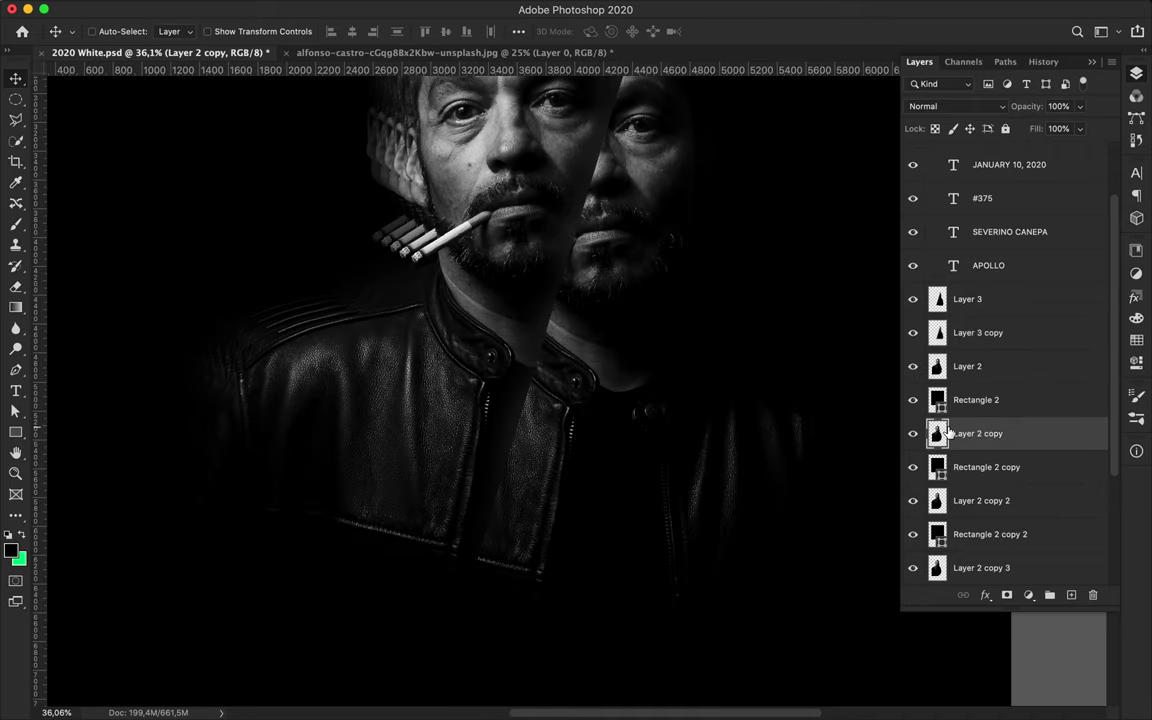
{"action": "key", "text": "l"}
{"action": "left_click", "coordinate": [320, 268]}
{"action": "left_click", "coordinate": [553, 490]}
{"action": "left_click", "coordinate": [418, 633]}
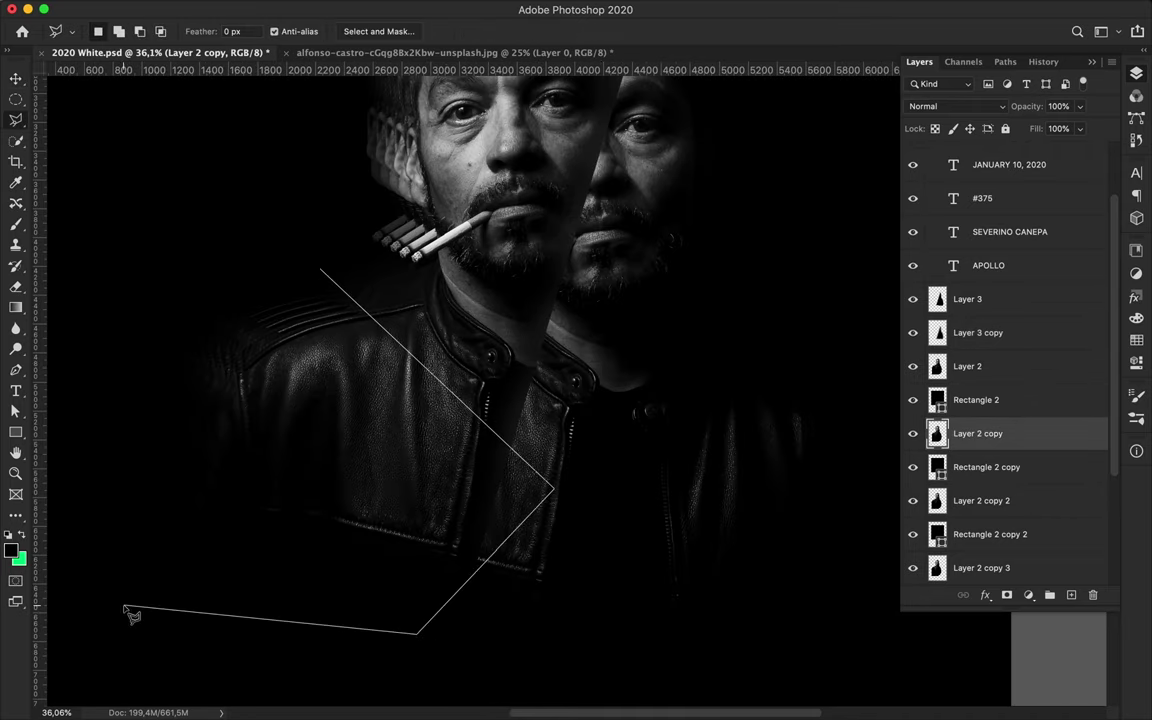
{"action": "left_click", "coordinate": [123, 604]}
{"action": "left_click", "coordinate": [92, 343]}
{"action": "left_click", "coordinate": [210, 275]}
{"action": "left_click", "coordinate": [320, 268]}
{"action": "key", "text": "ctrl+j"}
Drag the Layer 4 shoulder piece left into its shifted position.
{"action": "key", "text": "v"}
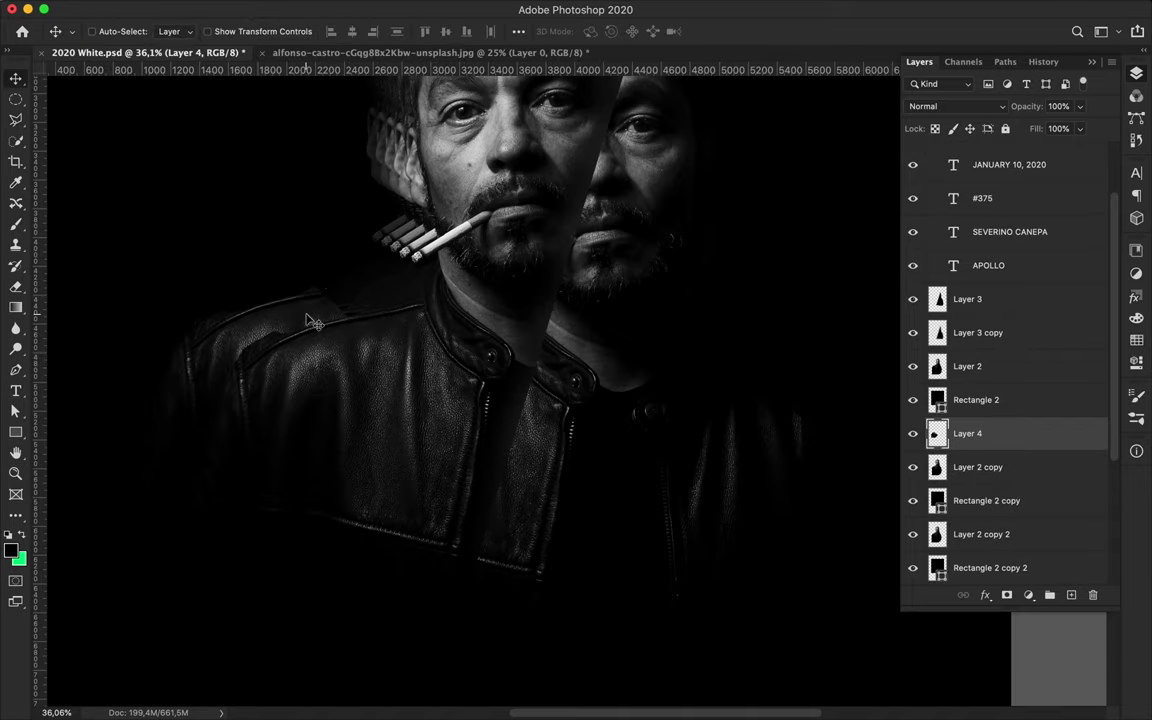
{"action": "left_click_drag", "start_coordinate": [380, 270], "coordinate": [236, 302]}
{"action": "scroll", "coordinate": [236, 302], "scroll_direction": "down", "scroll_amount": 2}
{"action": "scroll", "coordinate": [236, 302], "scroll_direction": "down", "scroll_amount": 2}
{"action": "mouse_move", "coordinate": [345, 315]}
{"action": "left_mouse_down"}
{"action": "mouse_move", "coordinate": [336, 387]}
{"action": "mouse_move", "coordinate": [329, 368]}
{"action": "left_mouse_up"}
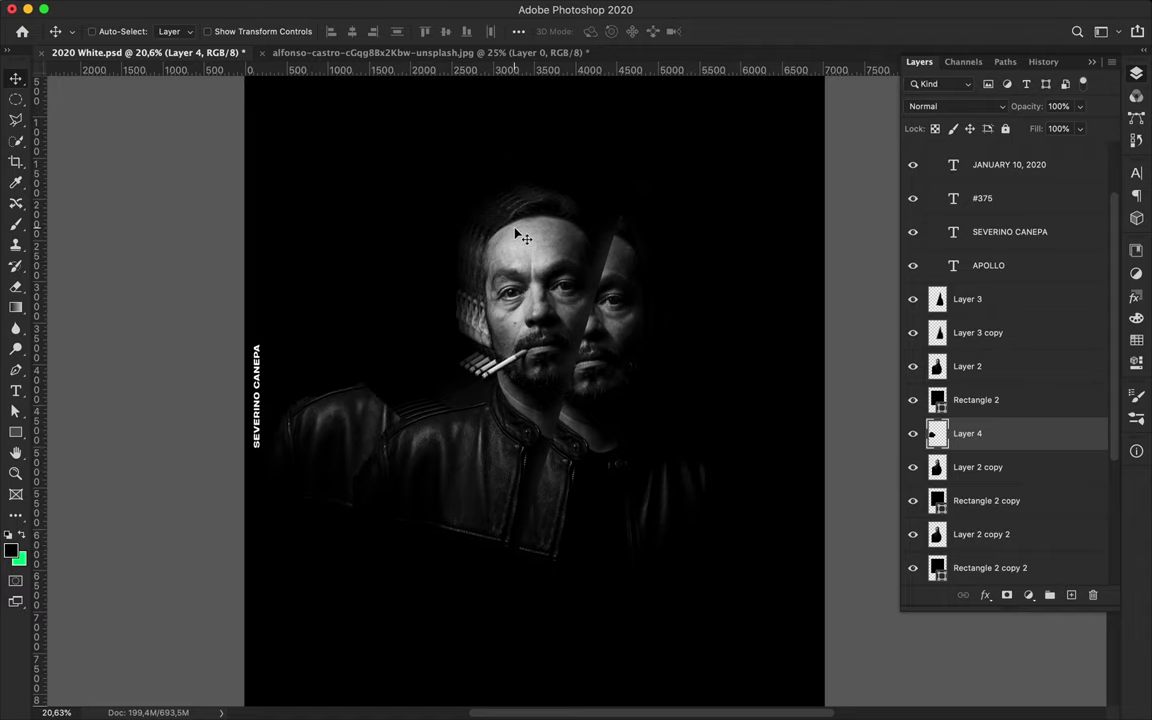
{"action": "scroll", "coordinate": [463, 204], "scroll_direction": "up", "scroll_amount": 2}
{"action": "mouse_move", "coordinate": [203, 437]}
{"action": "left_mouse_down"}
{"action": "mouse_move", "coordinate": [289, 486]}
{"action": "mouse_move", "coordinate": [293, 514]}
{"action": "left_mouse_up"}
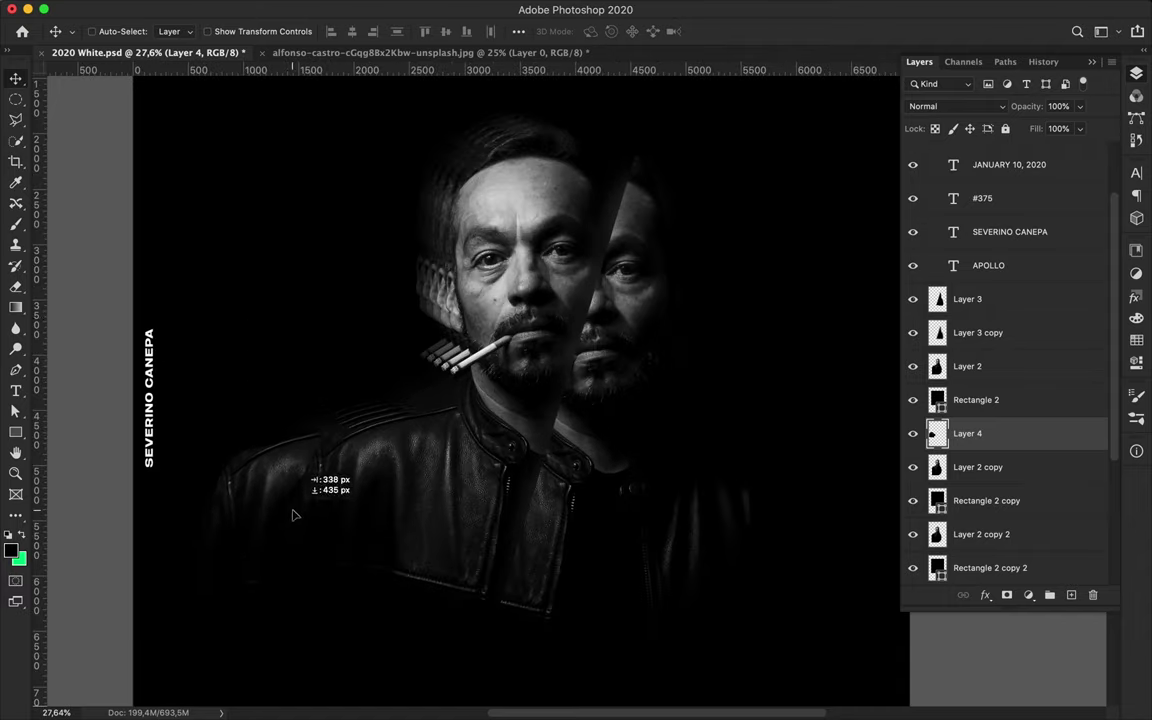
{"action": "left_click", "coordinate": [992, 399]}
Lasso a triangular slice of the upper face on Layer 2 copy 2 into Layer 5.
{"action": "left_click", "coordinate": [980, 467]}
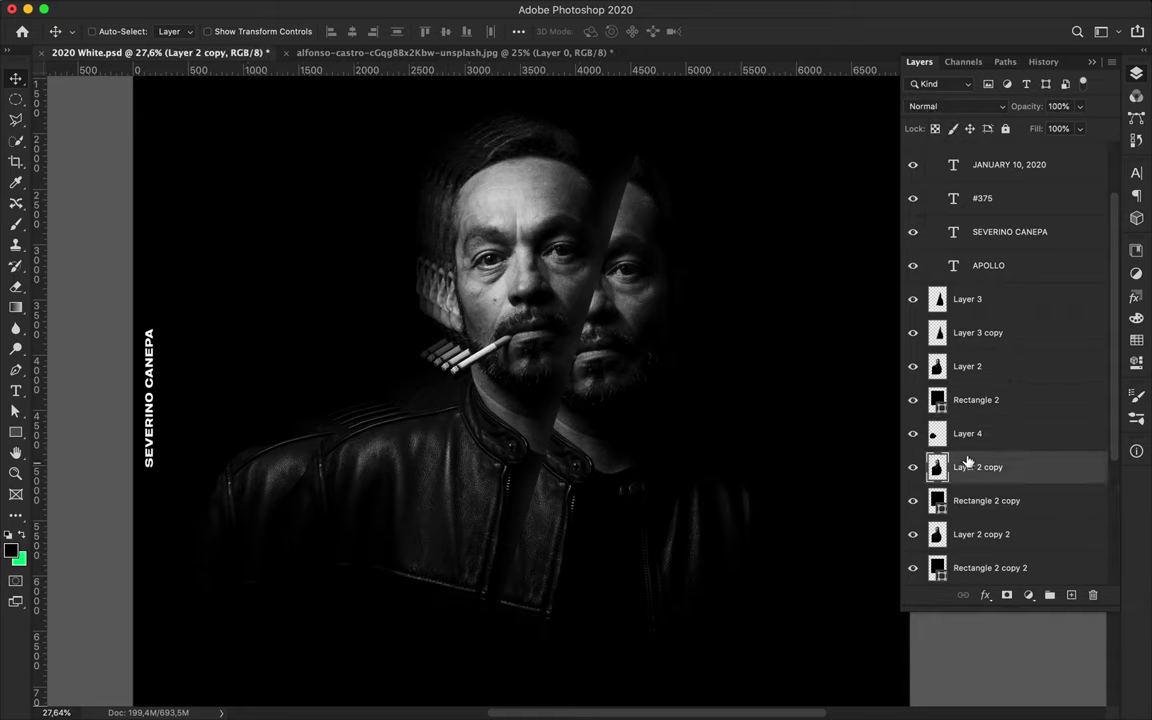
{"action": "left_click", "coordinate": [990, 534]}
{"action": "key", "text": "l"}
{"action": "left_click", "coordinate": [419, 318]}
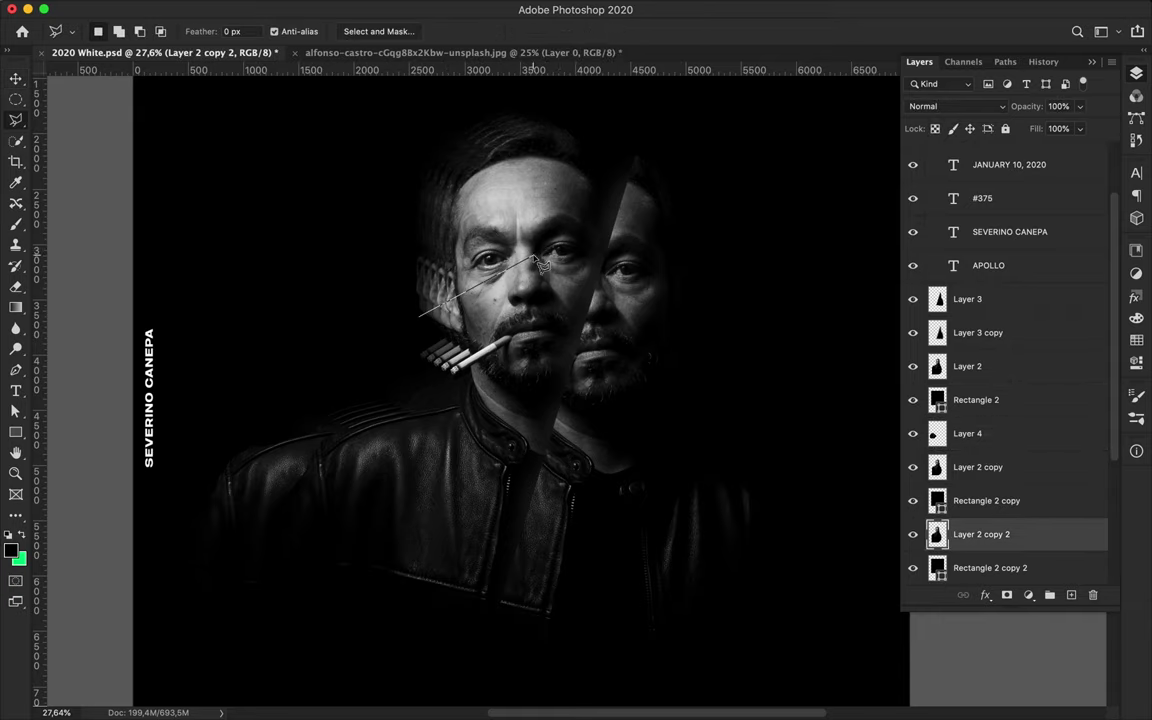
{"action": "left_click", "coordinate": [689, 160]}
{"action": "left_click", "coordinate": [550, 91]}
{"action": "left_click", "coordinate": [419, 318]}
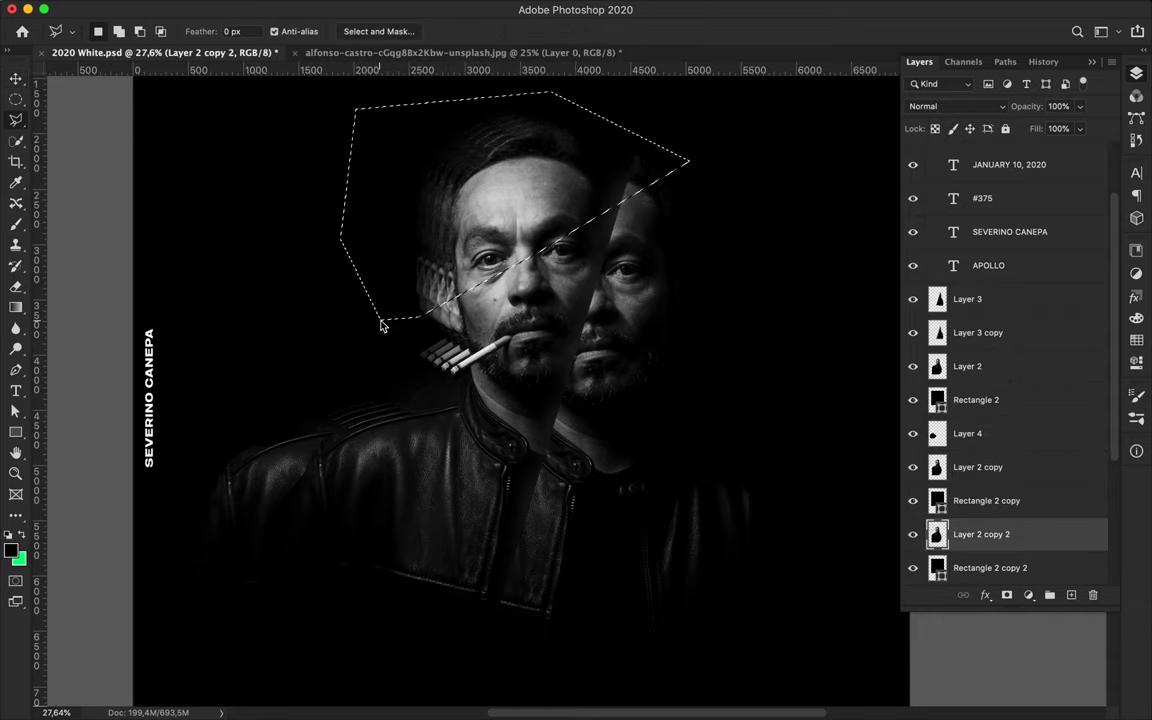
{"action": "key", "text": "ctrl+j"}
Move the Layer 5 face piece up and left, then transform it higher.
{"action": "key", "text": "v"}
{"action": "left_click_drag", "start_coordinate": [514, 319], "coordinate": [398, 216]}
{"action": "scroll", "coordinate": [466, 335], "scroll_direction": "down", "scroll_amount": 1}
{"action": "scroll", "coordinate": [466, 335], "scroll_direction": "down", "scroll_amount": 1}
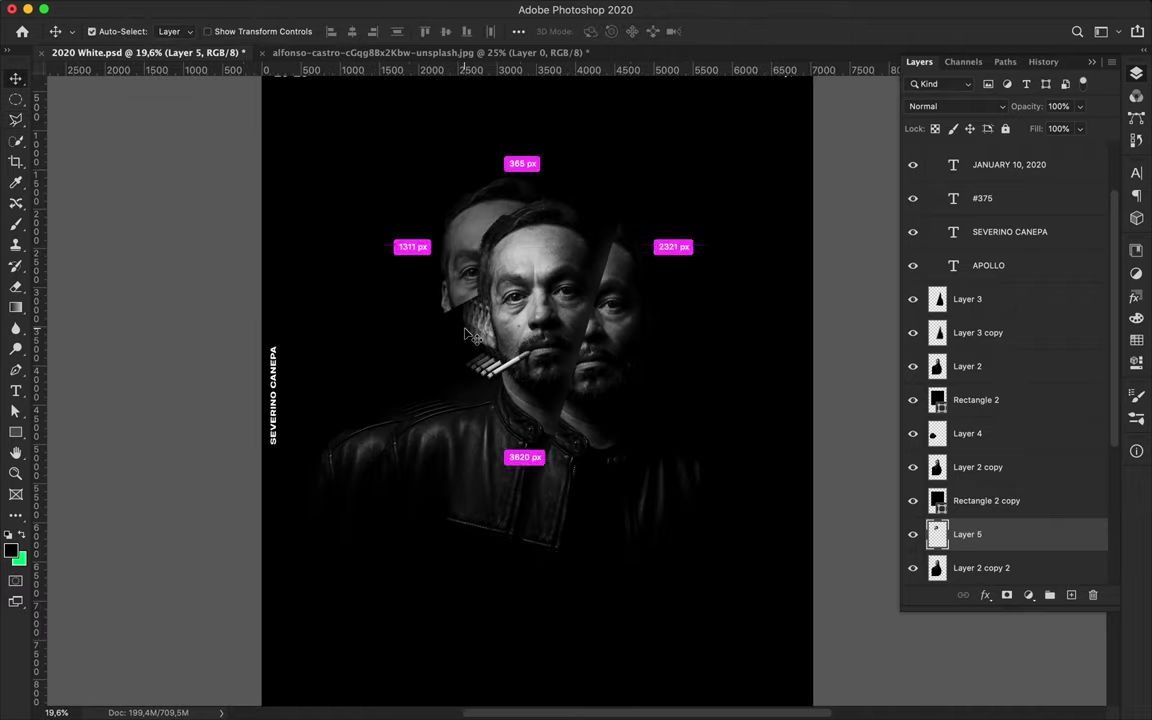
{"action": "key", "text": "ctrl+t"}
{"action": "left_click_drag", "start_coordinate": [466, 335], "coordinate": [494, 239]}
{"action": "key", "text": "Return"}
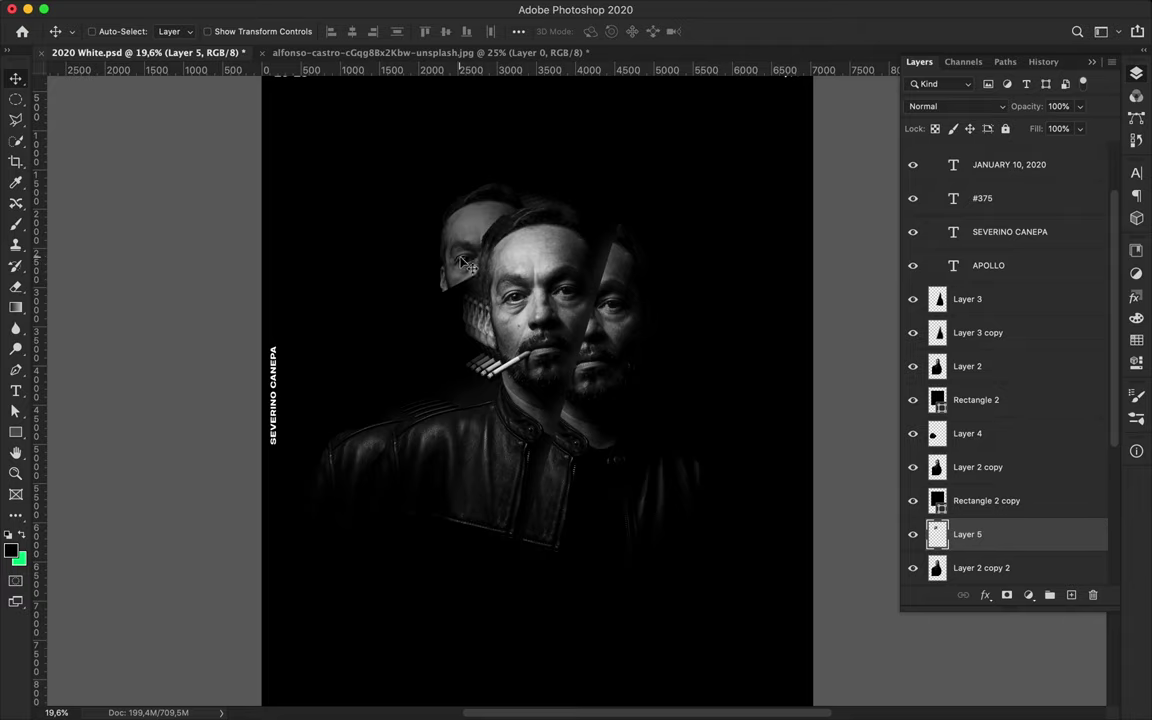
Fade Layer 5 with a black-to-white gradient layer mask and nudge it slightly.
{"action": "left_click", "coordinate": [1007, 595]}
{"action": "key", "text": "g"}
{"action": "left_click", "coordinate": [118, 31]}
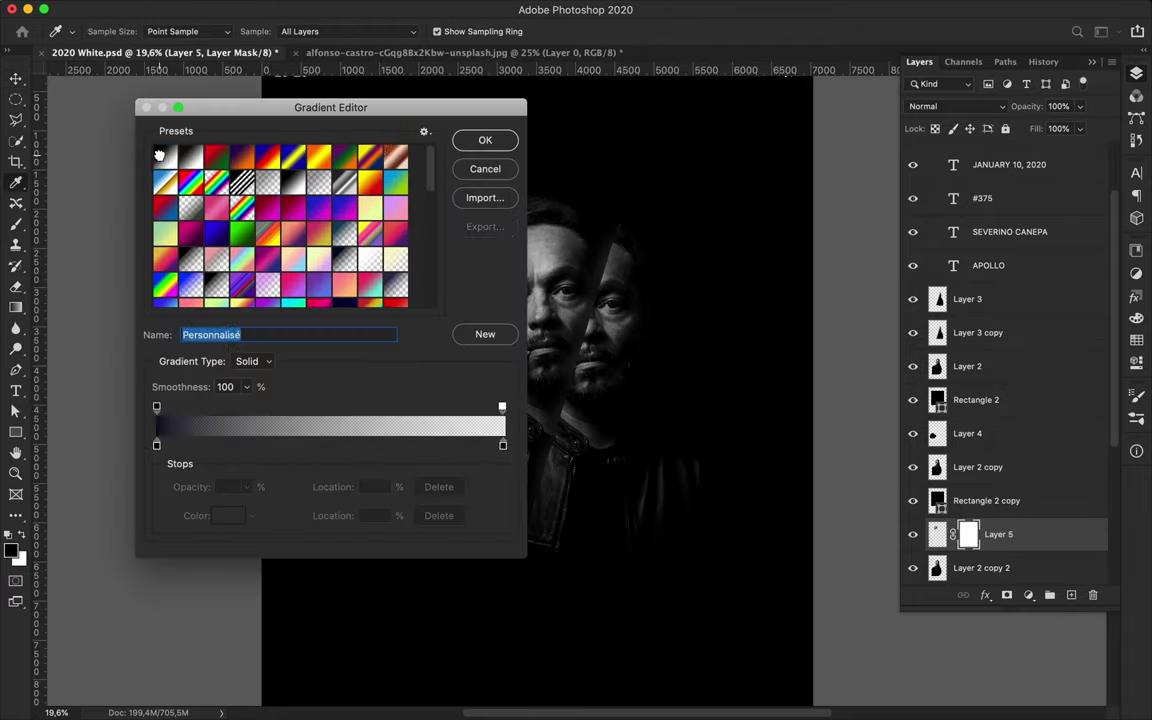
{"action": "left_click", "coordinate": [470, 139]}
{"action": "left_click_drag", "start_coordinate": [439, 246], "coordinate": [437, 247]}
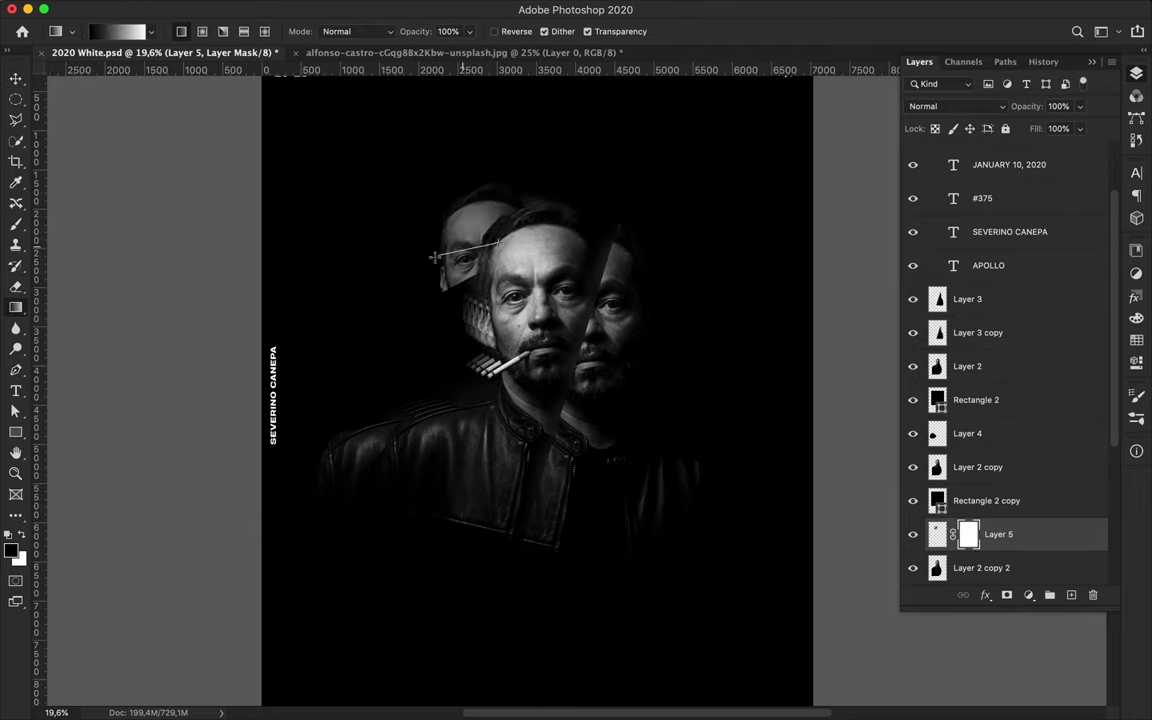
{"action": "scroll", "coordinate": [523, 281], "scroll_direction": "down", "scroll_amount": 1}
{"action": "key", "text": "v"}
{"action": "scroll", "coordinate": [523, 281], "scroll_direction": "up", "scroll_amount": 2}
{"action": "left_click_drag", "start_coordinate": [400, 170], "coordinate": [390, 178]}
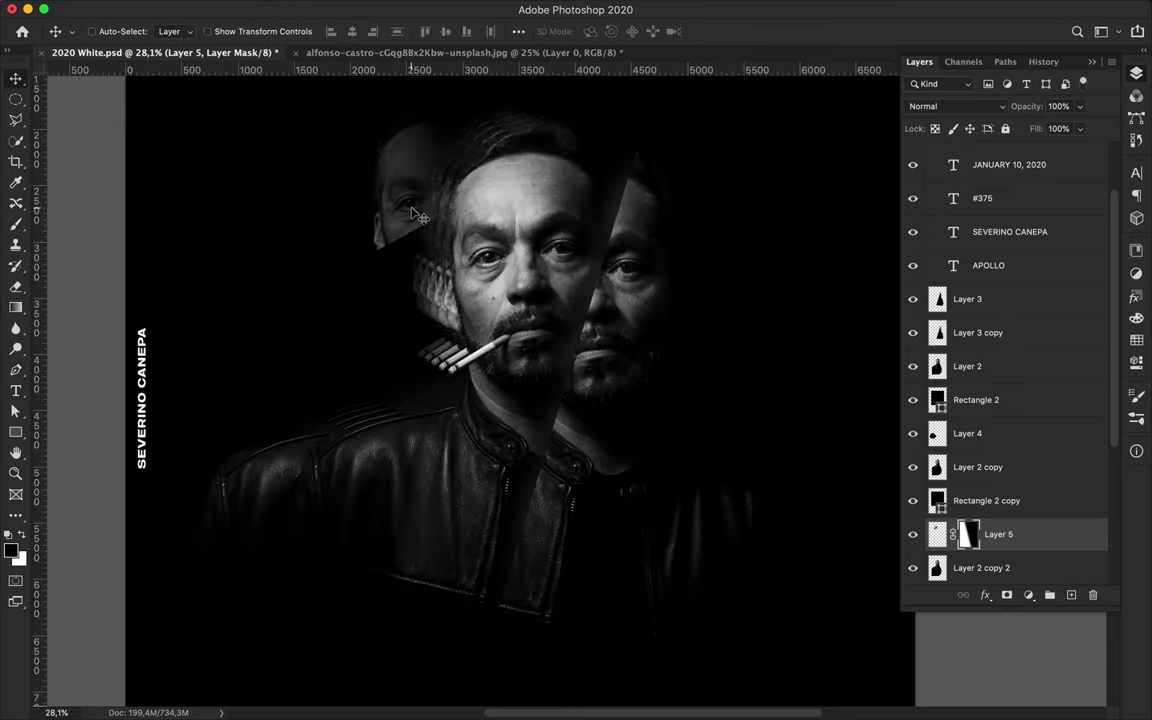
{"action": "scroll", "coordinate": [406, 292], "scroll_direction": "down", "scroll_amount": 1}
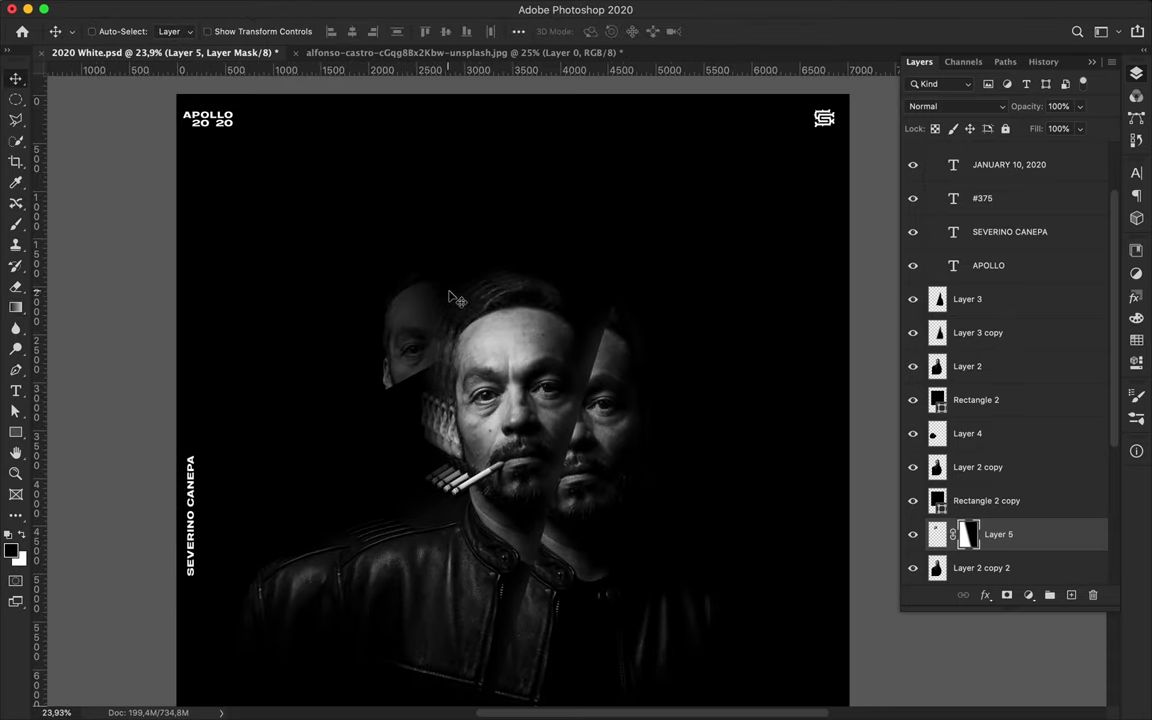
Copy a lassoed face slice from Layer 2 to Layer 6, placed below Rectangle 2 copy and shifted up.
{"action": "left_click", "coordinate": [557, 380]}
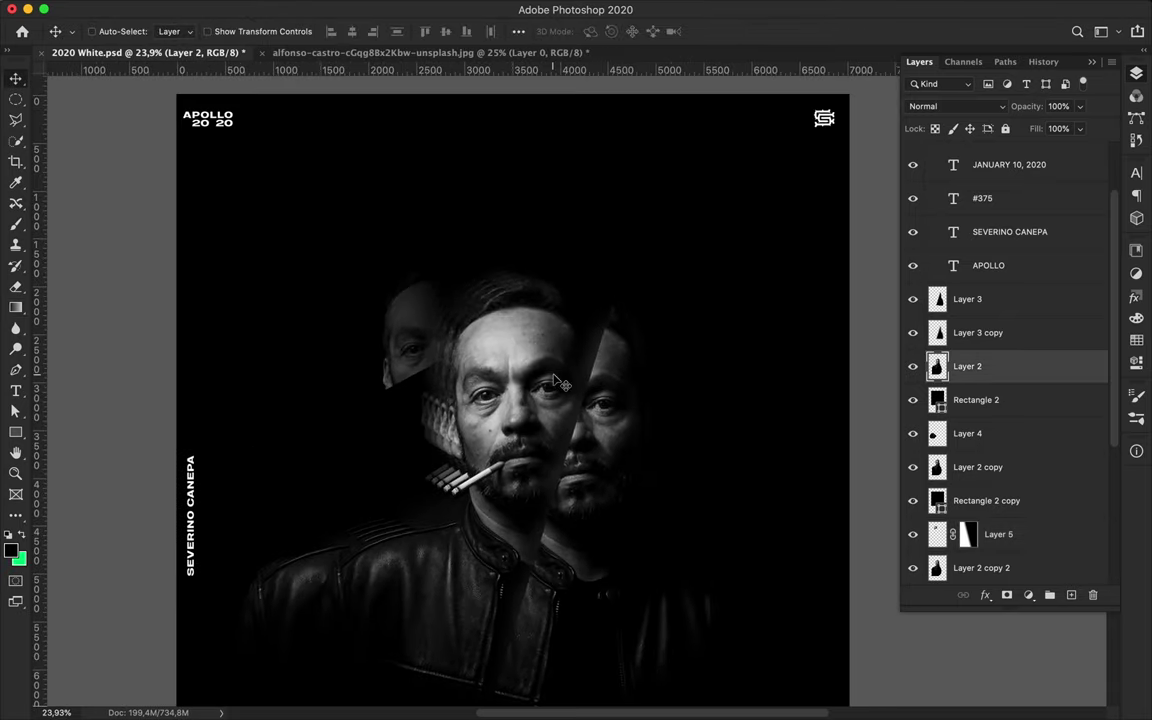
{"action": "key", "text": "l"}
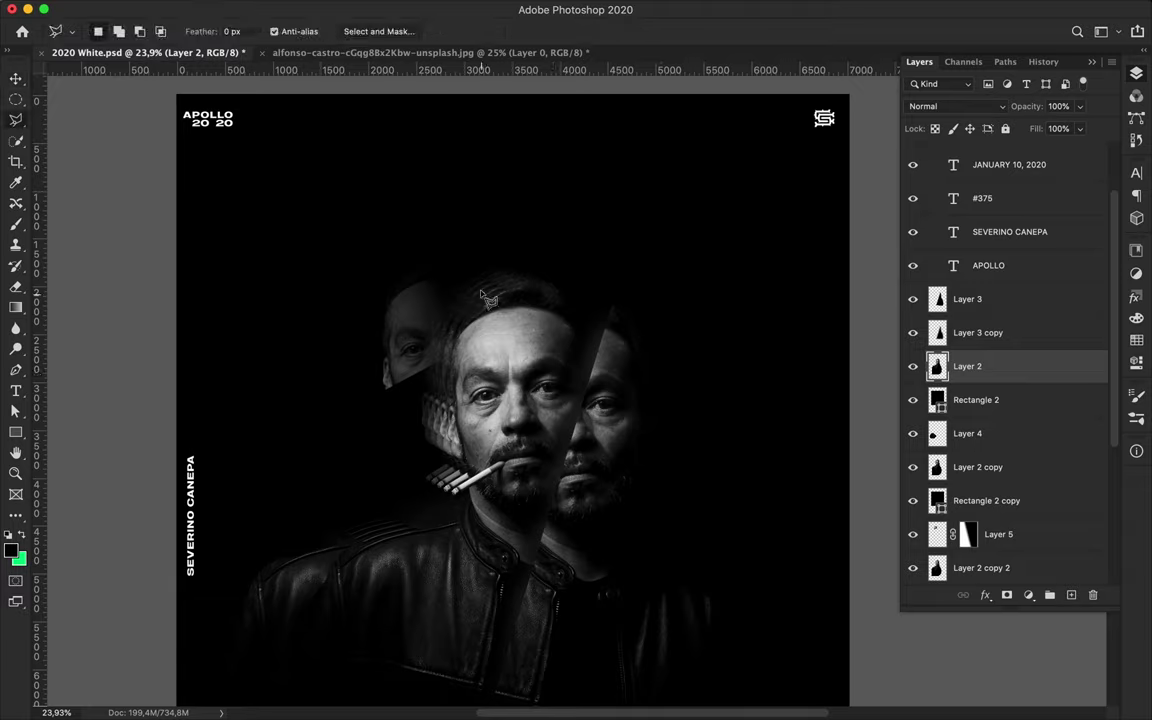
{"action": "left_click", "coordinate": [468, 280]}
{"action": "left_click", "coordinate": [573, 490]}
{"action": "left_click", "coordinate": [628, 303]}
{"action": "left_click", "coordinate": [520, 257]}
{"action": "left_click", "coordinate": [471, 285]}
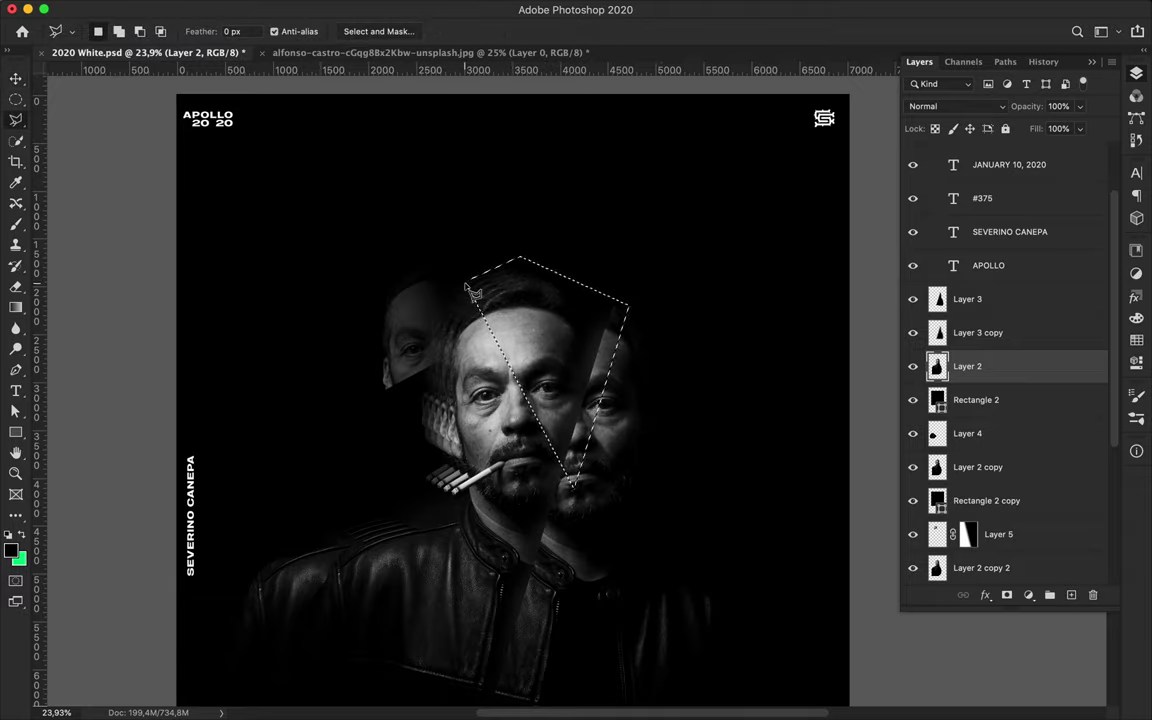
{"action": "key", "text": "ctrl+j"}
{"action": "key", "text": "v"}
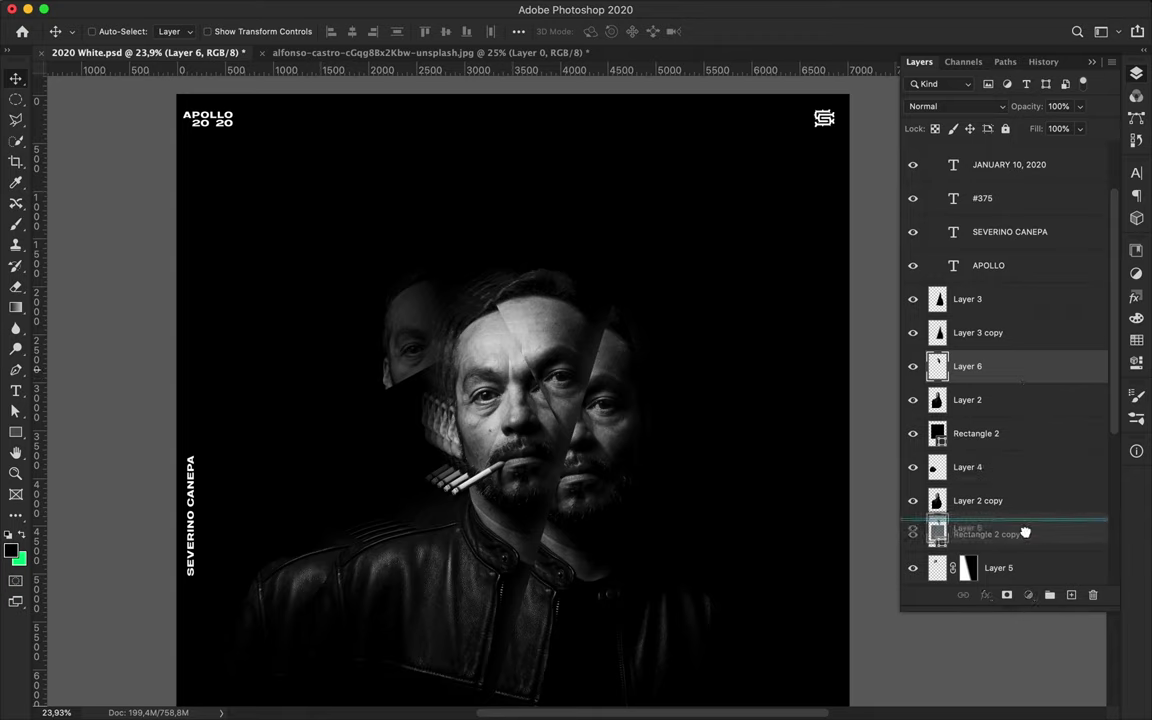
{"action": "left_click_drag", "start_coordinate": [1027, 382], "coordinate": [1000, 550]}
{"action": "mouse_move", "coordinate": [527, 446]}
{"action": "left_mouse_down"}
{"action": "mouse_move", "coordinate": [578, 288]}
{"action": "mouse_move", "coordinate": [522, 261]}
{"action": "left_mouse_up"}
Stretch Rectangle 2 about ten percent taller with Free Transform.
{"action": "left_click", "coordinate": [522, 261], "text": "ctrl"}
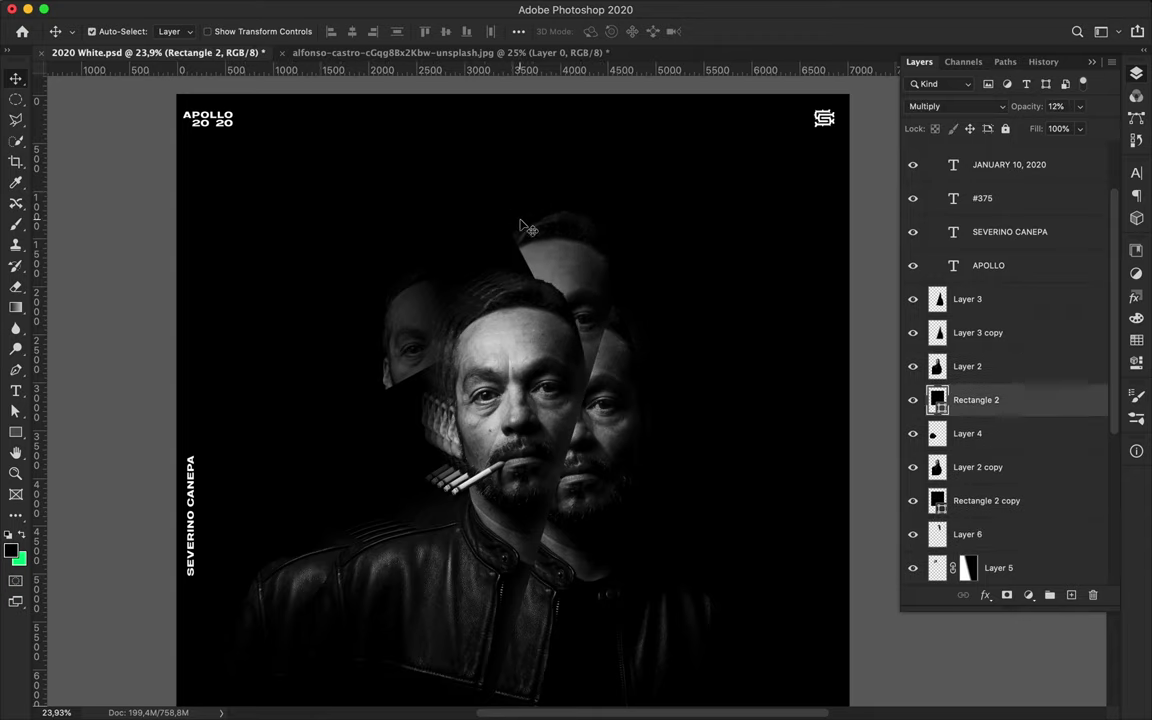
{"action": "key", "text": "ctrl+t"}
{"action": "left_click_drag", "start_coordinate": [509, 192], "coordinate": [511, 154]}
{"action": "key", "text": "Return"}
Reposition the Layer 6 face piece and shorten it from the bottom.
{"action": "left_click", "coordinate": [967, 534]}
{"action": "left_click_drag", "start_coordinate": [540, 260], "coordinate": [508, 246]}
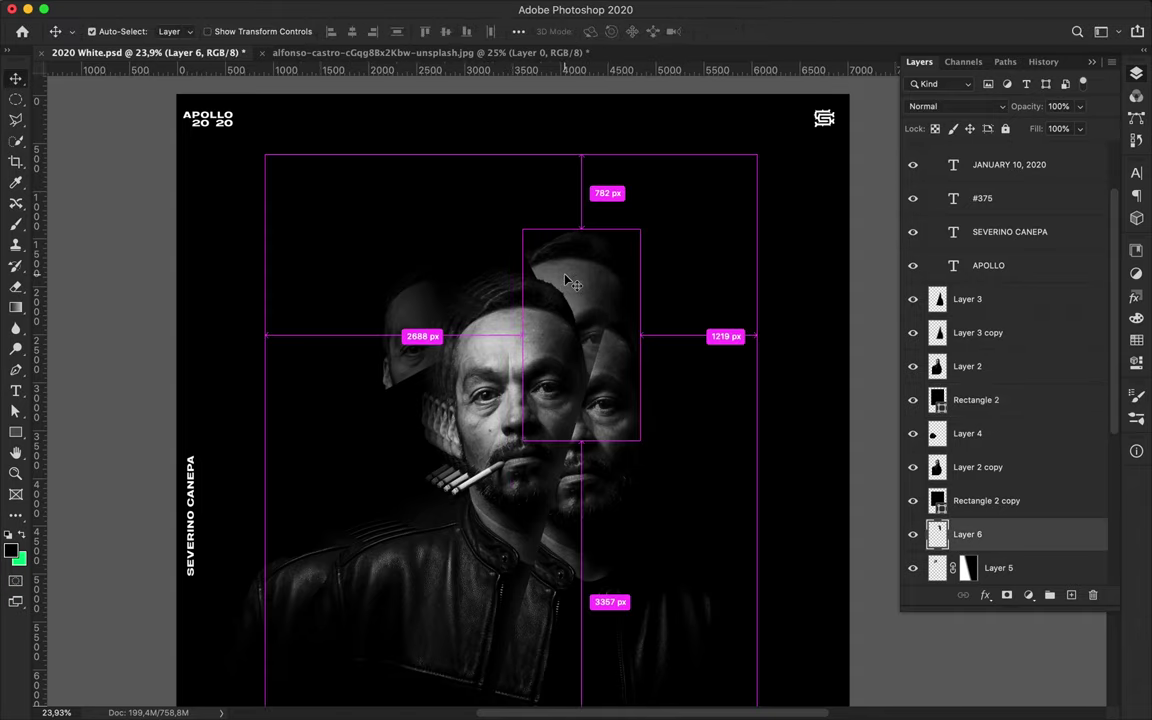
{"action": "key", "text": "ctrl+t"}
{"action": "left_click_drag", "start_coordinate": [587, 416], "coordinate": [600, 270]}
{"action": "key", "text": "Return"}
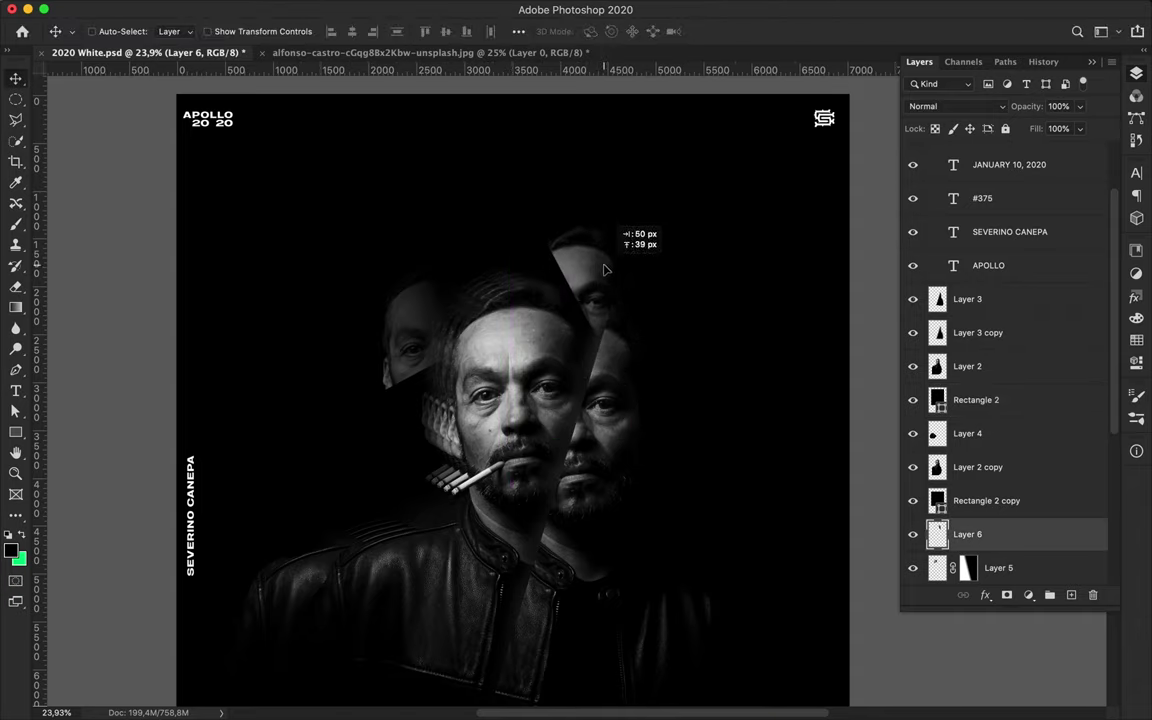
{"action": "scroll", "coordinate": [595, 320], "scroll_direction": "down", "scroll_amount": 3}
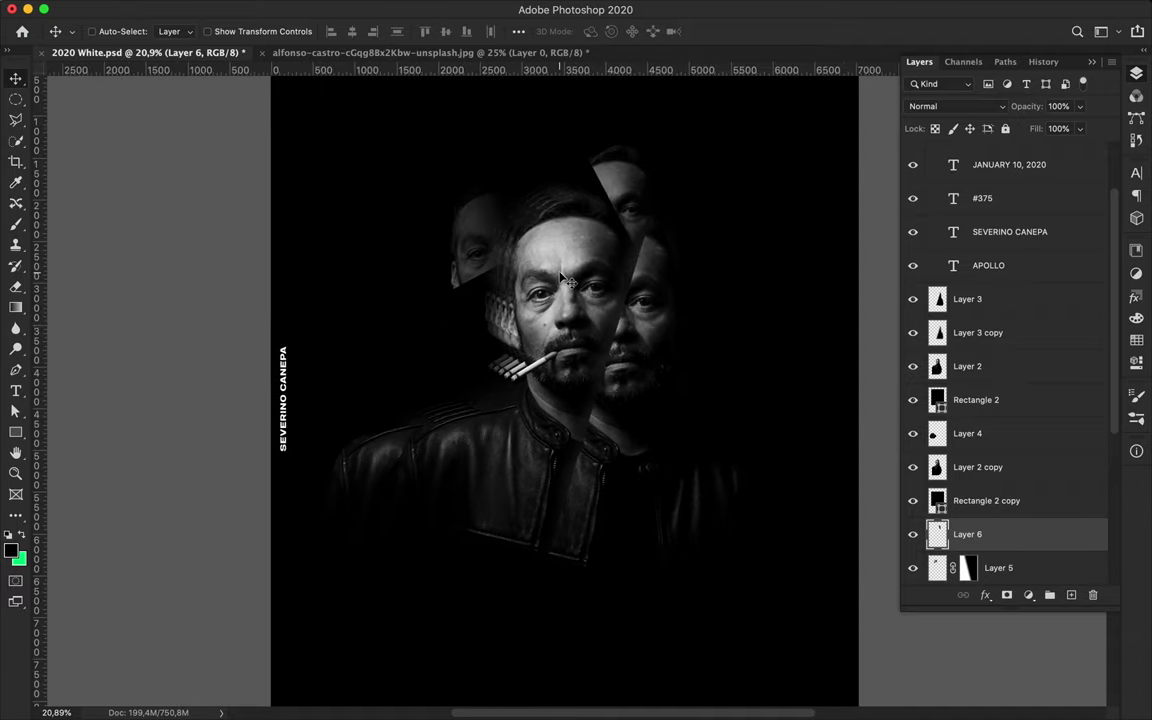
Cut a triangular slice from the top of the face on Layer 2 into Layer 7.
{"action": "key", "text": "l"}
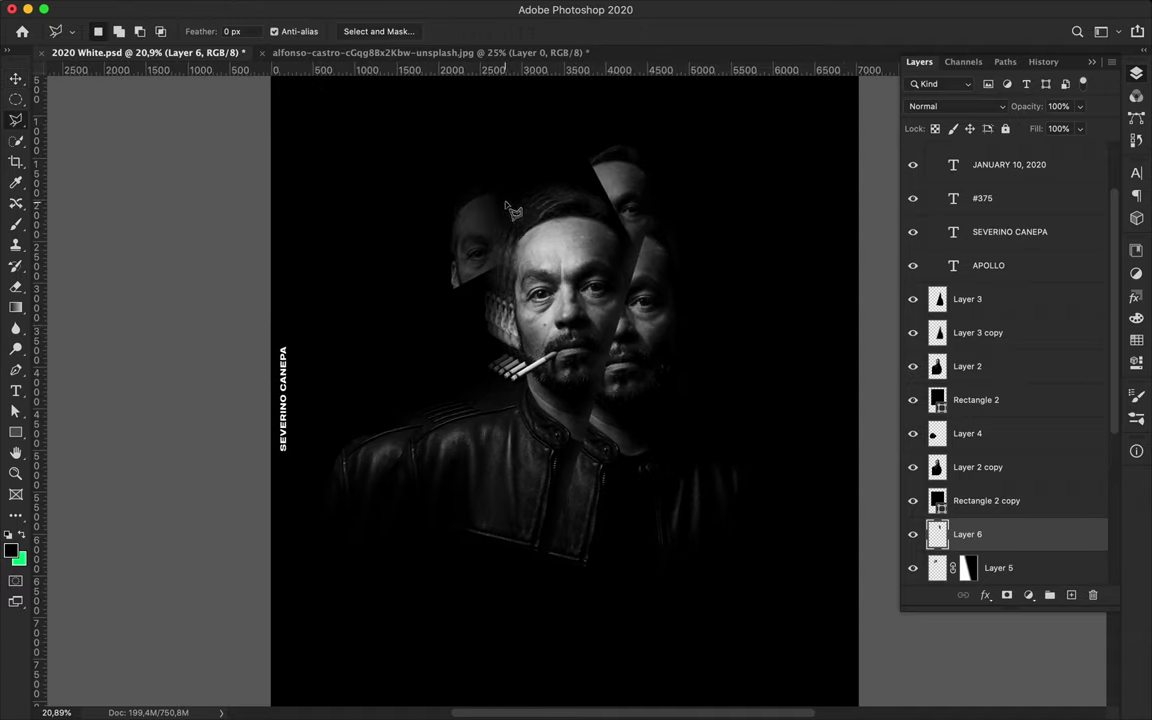
{"action": "left_click", "coordinate": [504, 201]}
{"action": "left_click", "coordinate": [628, 395]}
{"action": "left_click", "coordinate": [435, 434]}
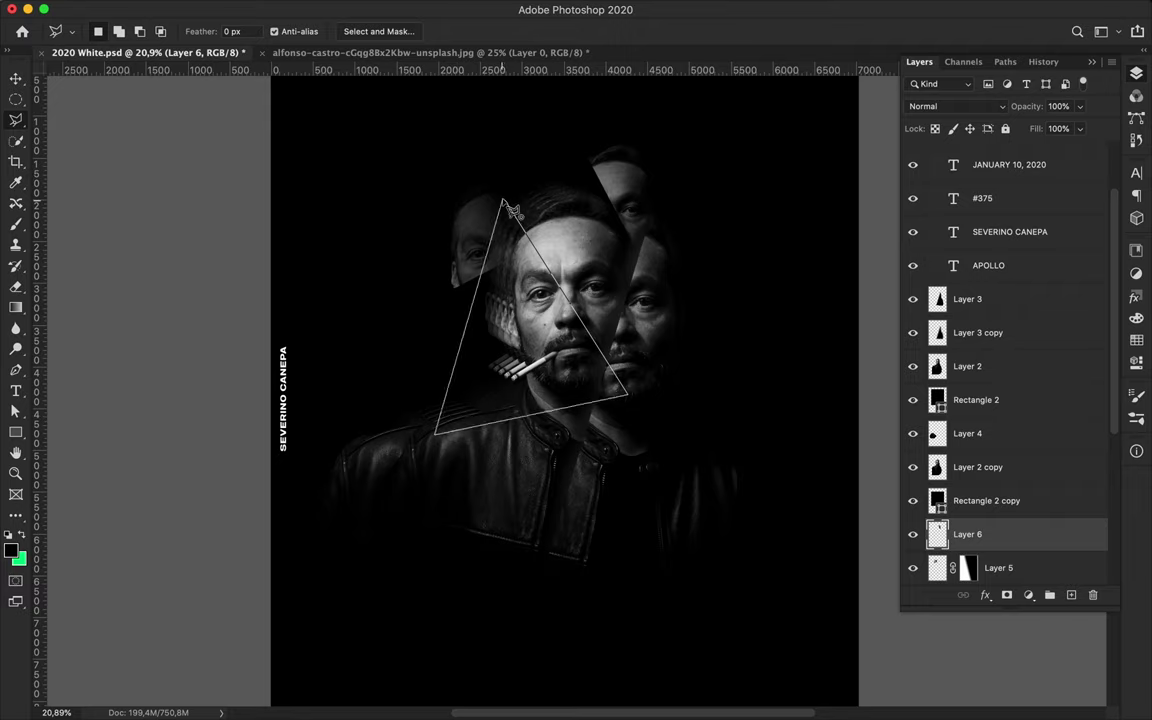
{"action": "left_click", "coordinate": [504, 201]}
{"action": "left_click", "coordinate": [967, 366]}
{"action": "key", "text": "ctrl+j"}
Shift the Layer 7 triangular slice and Layer 6 piece into their final offsets.
{"action": "key", "text": "v"}
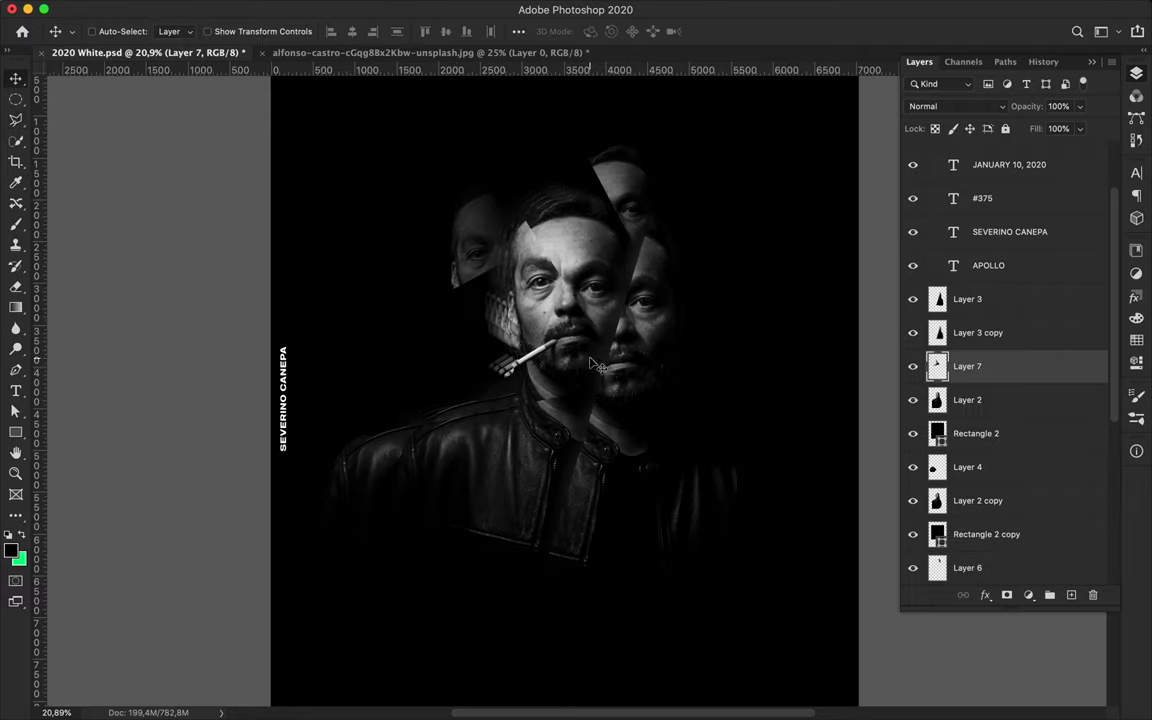
{"action": "left_click_drag", "start_coordinate": [591, 363], "coordinate": [578, 373]}
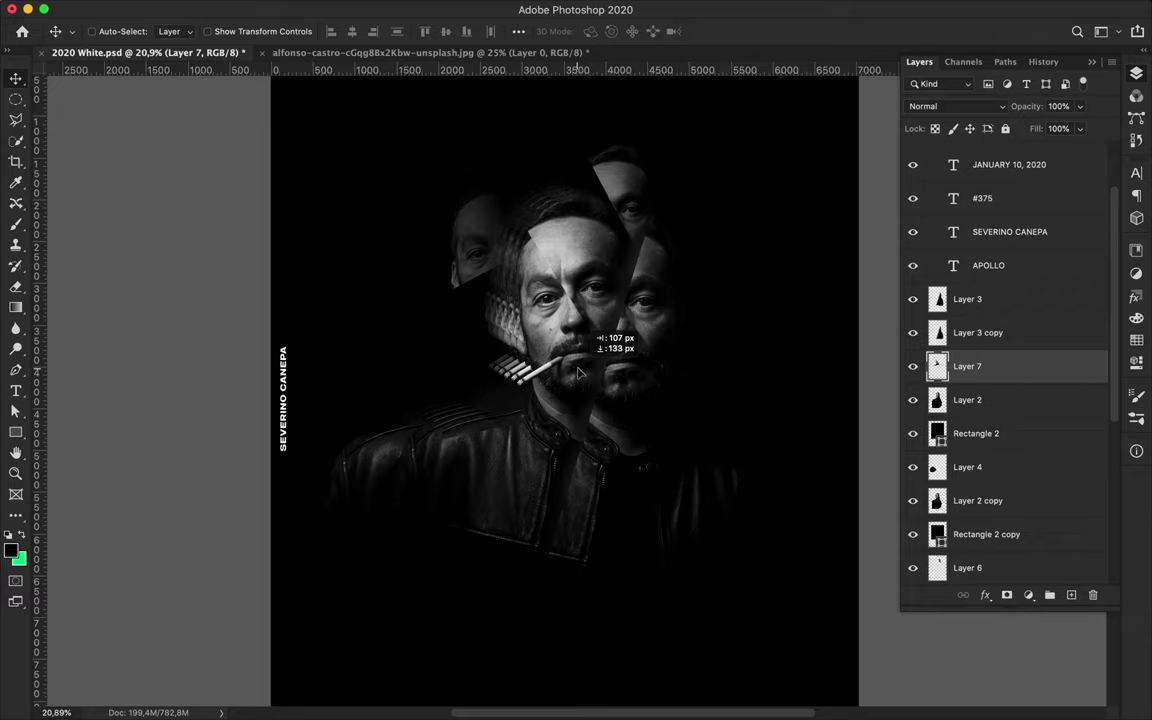
{"action": "left_click_drag", "start_coordinate": [578, 373], "coordinate": [582, 379]}
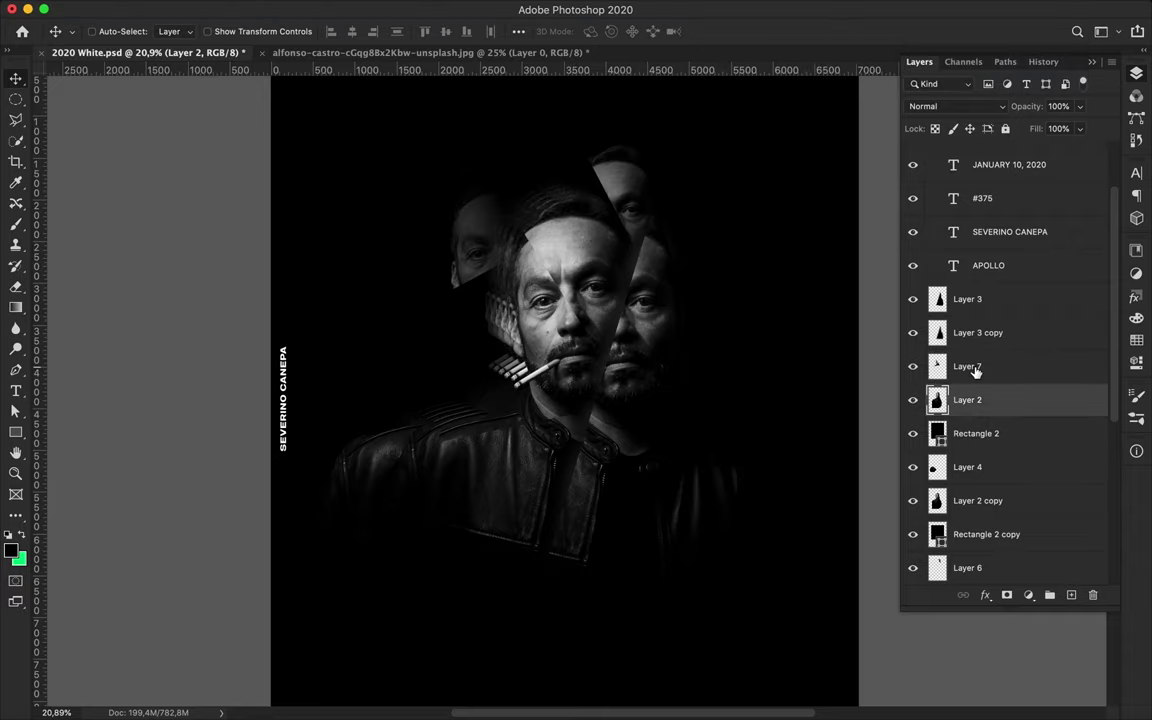
{"action": "left_click", "coordinate": [913, 367]}
{"action": "scroll", "coordinate": [913, 402], "scroll_direction": "down", "scroll_amount": 2}
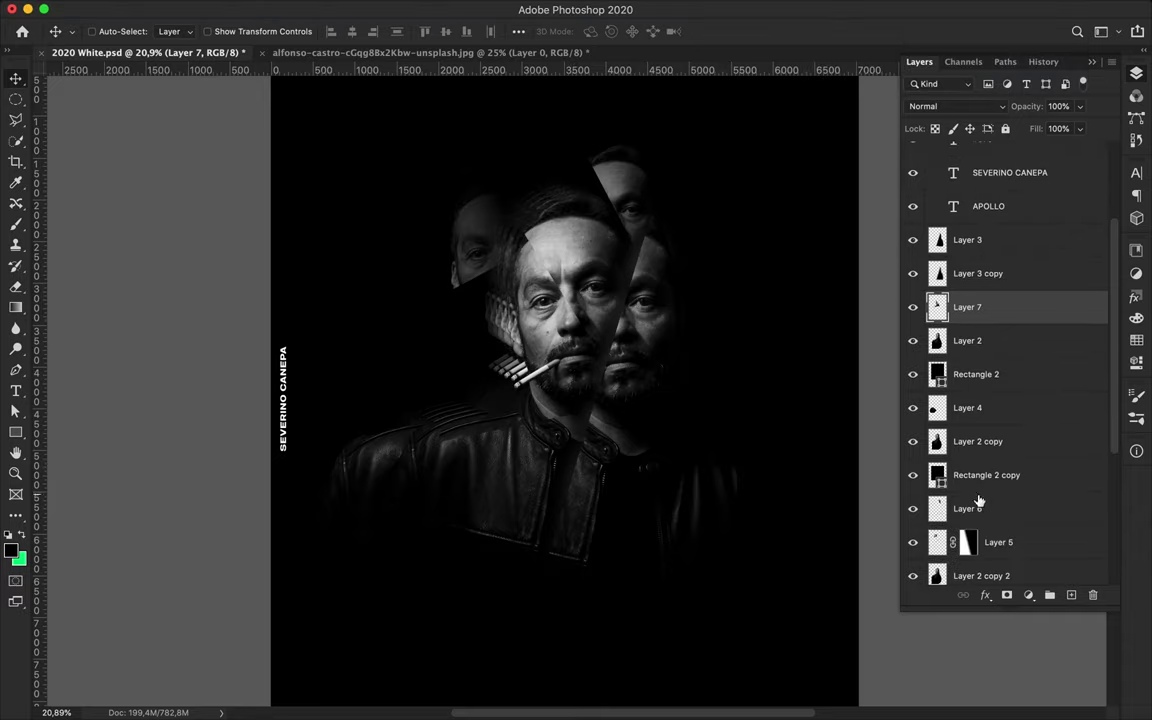
{"action": "left_click", "coordinate": [960, 508]}
{"action": "left_click", "coordinate": [674, 200]}
{"action": "left_click_drag", "start_coordinate": [660, 206], "coordinate": [585, 195]}
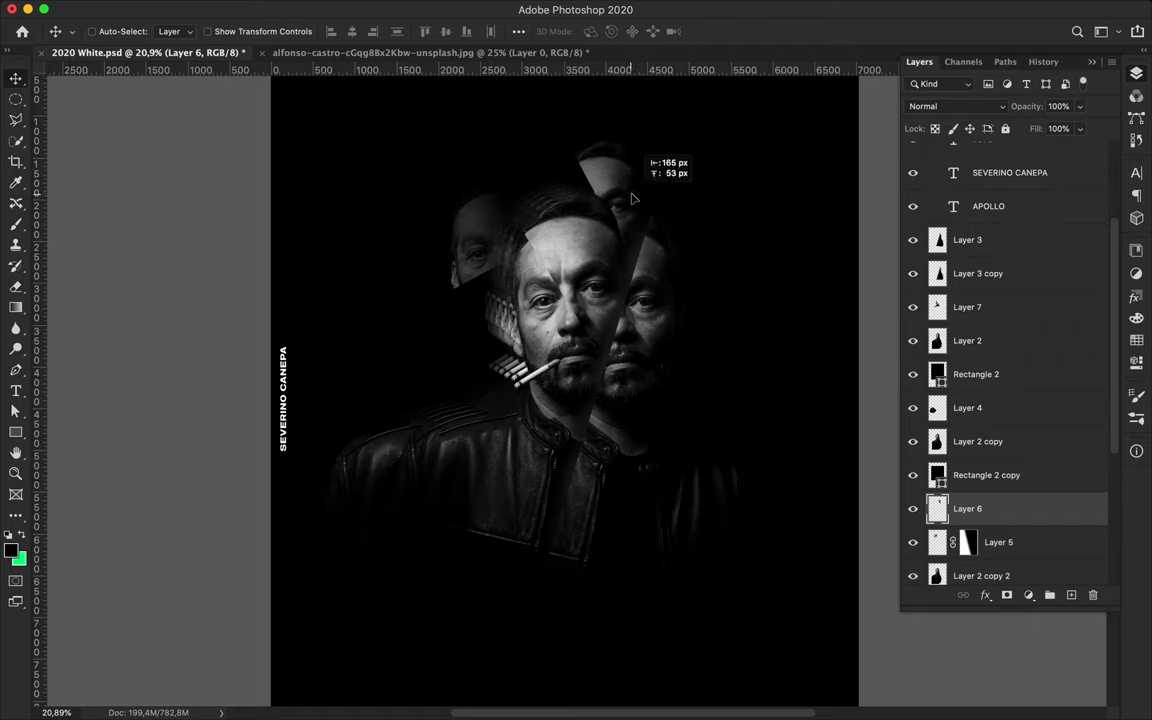
{"action": "left_click", "coordinate": [580, 283], "text": "super"}
{"action": "left_click", "coordinate": [948, 310]}
{"action": "left_click_drag", "start_coordinate": [549, 232], "coordinate": [601, 253]}
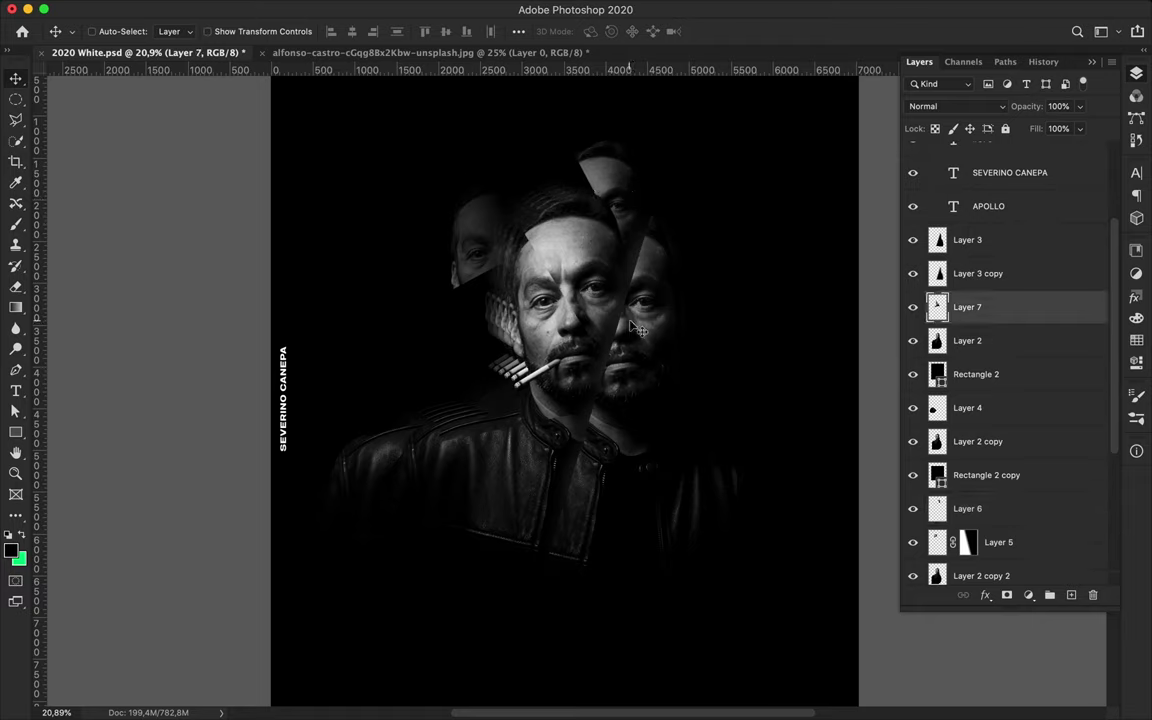
Paint soft light with a 1040 px brush on new Layer 8 inside Layer 7's triangle selection.
{"action": "left_click", "coordinate": [1000, 340]}
{"action": "key", "text": "super+shift+alt+n"}
{"action": "left_click", "coordinate": [937, 307], "text": "super"}
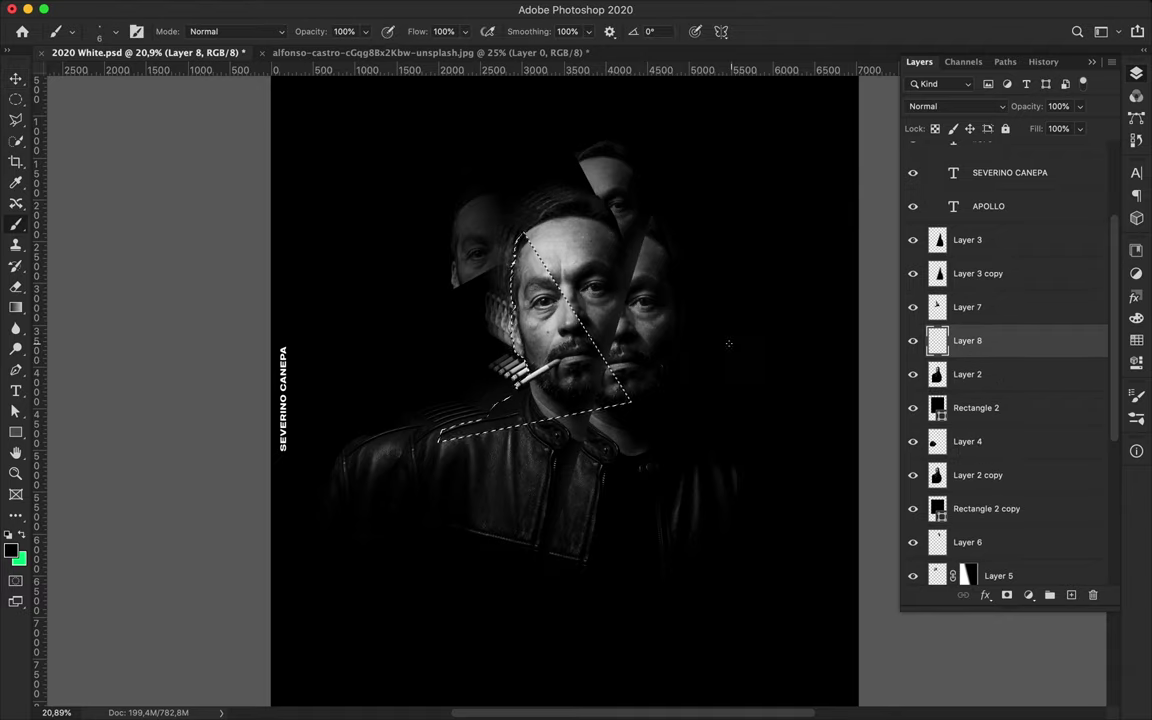
{"action": "key", "text": "b"}
{"action": "left_click", "coordinate": [116, 32]}
{"action": "left_click_drag", "start_coordinate": [125, 76], "coordinate": [183, 83]}
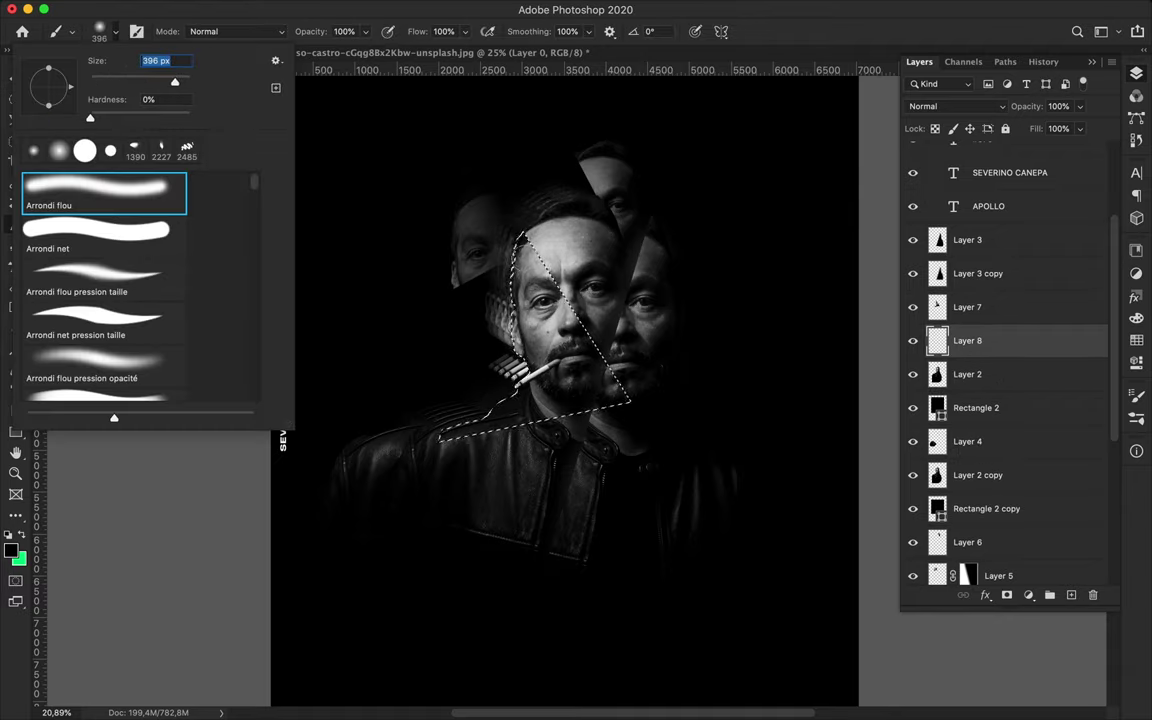
{"action": "key", "text": "Return"}
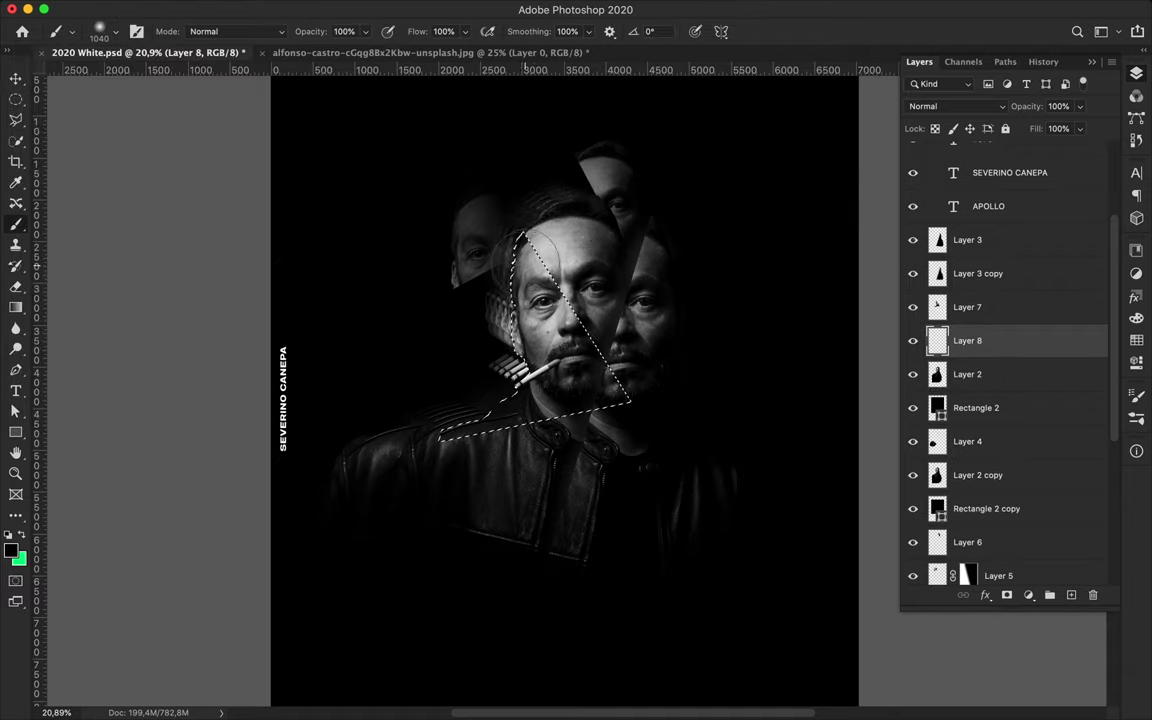
{"action": "left_click", "coordinate": [541, 396]}
Deselect and soften Layer 8 with a roughly 100 px Gaussian Blur.
{"action": "key", "text": "v"}
{"action": "key", "text": "m"}
{"action": "key", "text": "super+d"}
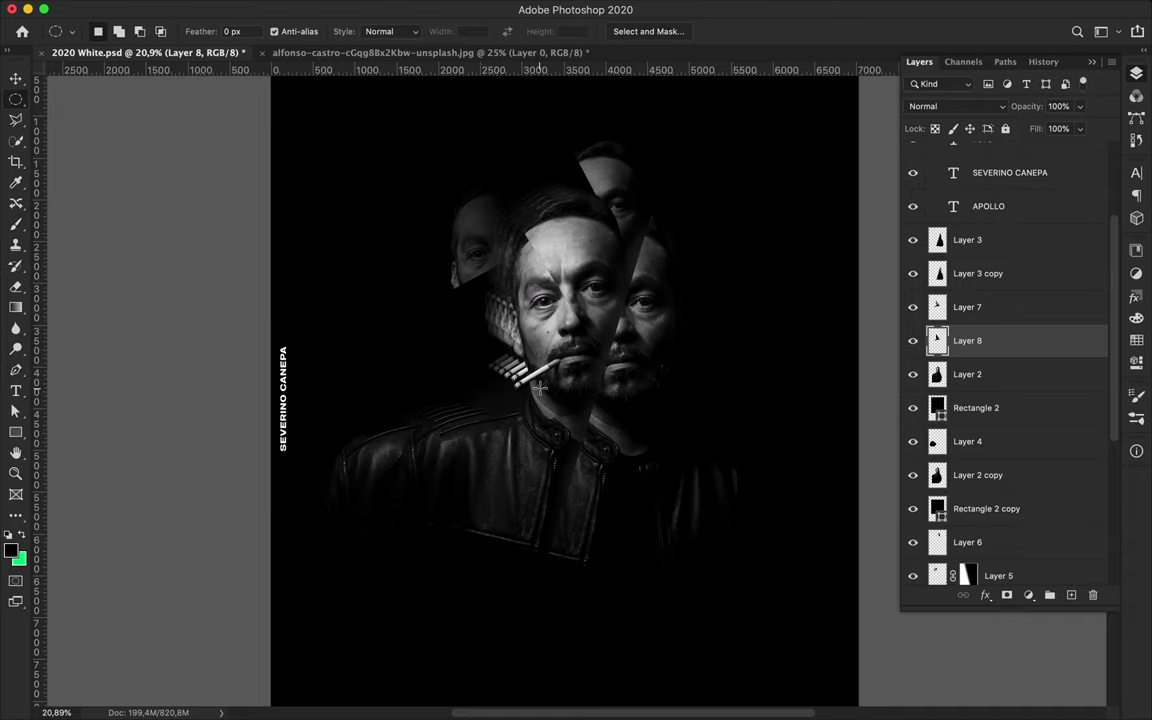
{"action": "right_click", "coordinate": [1013, 345]}
{"action": "left_click", "coordinate": [1057, 311]}
{"action": "left_click", "coordinate": [375, 8]}
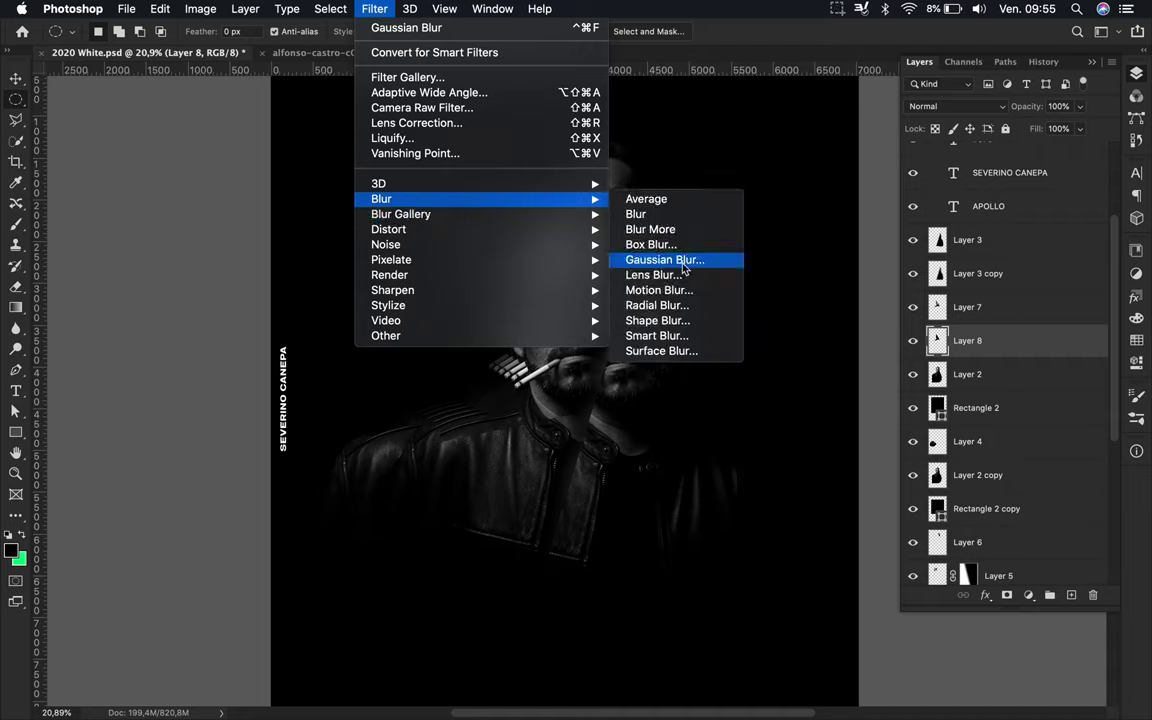
{"action": "left_click", "coordinate": [675, 258]}
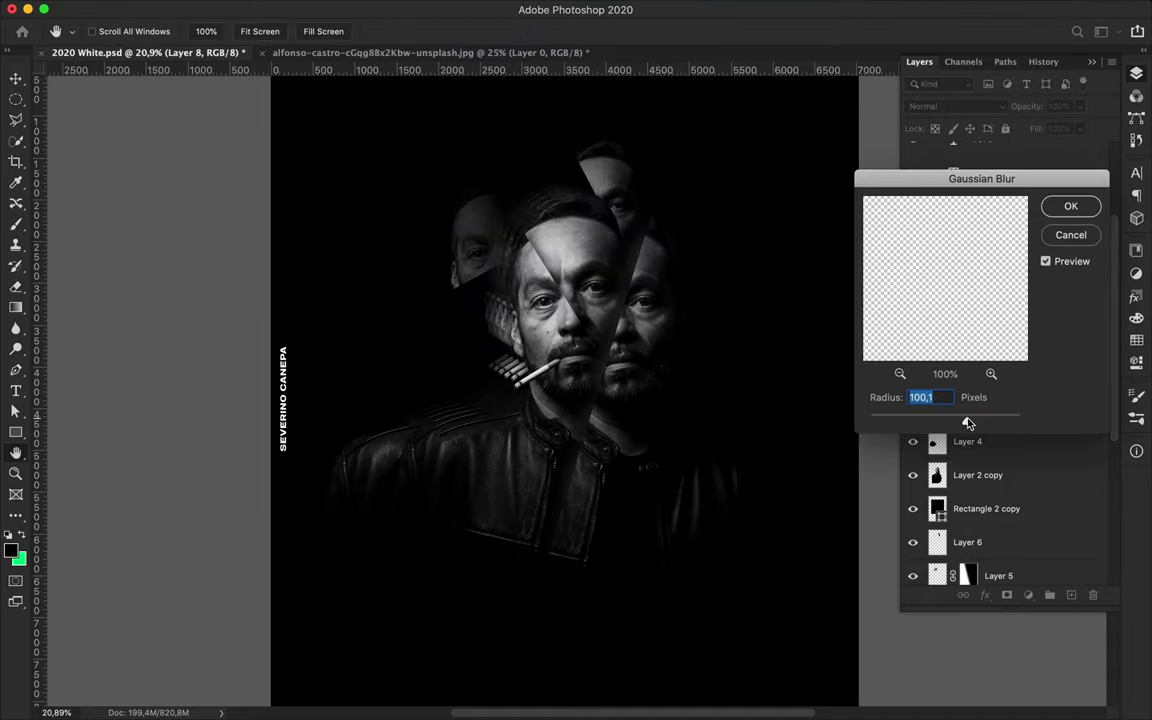
{"action": "key", "text": "Return"}
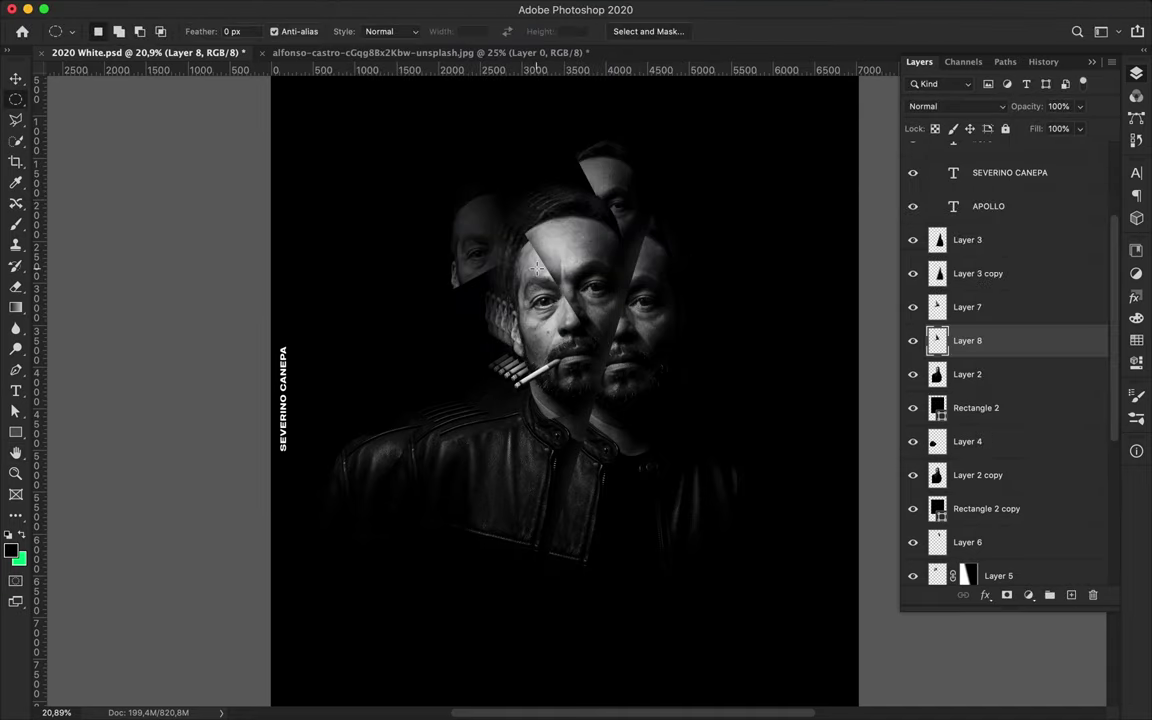
{"action": "key", "text": "v"}
{"action": "scroll", "coordinate": [576, 390], "scroll_direction": "up", "scroll_amount": 2}
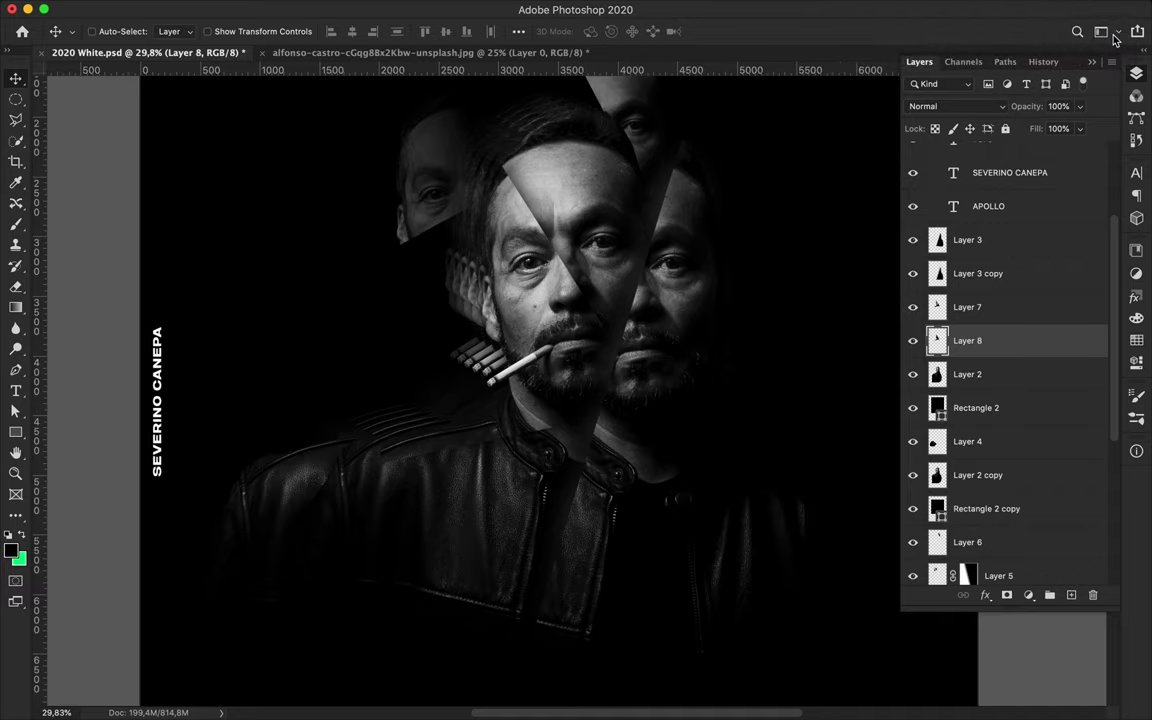
Copy a lassoed face-and-jacket piece from Layer 2 to Layer 9 and offset it downward.
{"action": "scroll", "coordinate": [705, 289], "scroll_direction": "down", "scroll_amount": 1}
{"action": "scroll", "coordinate": [705, 289], "scroll_direction": "down", "scroll_amount": 1}
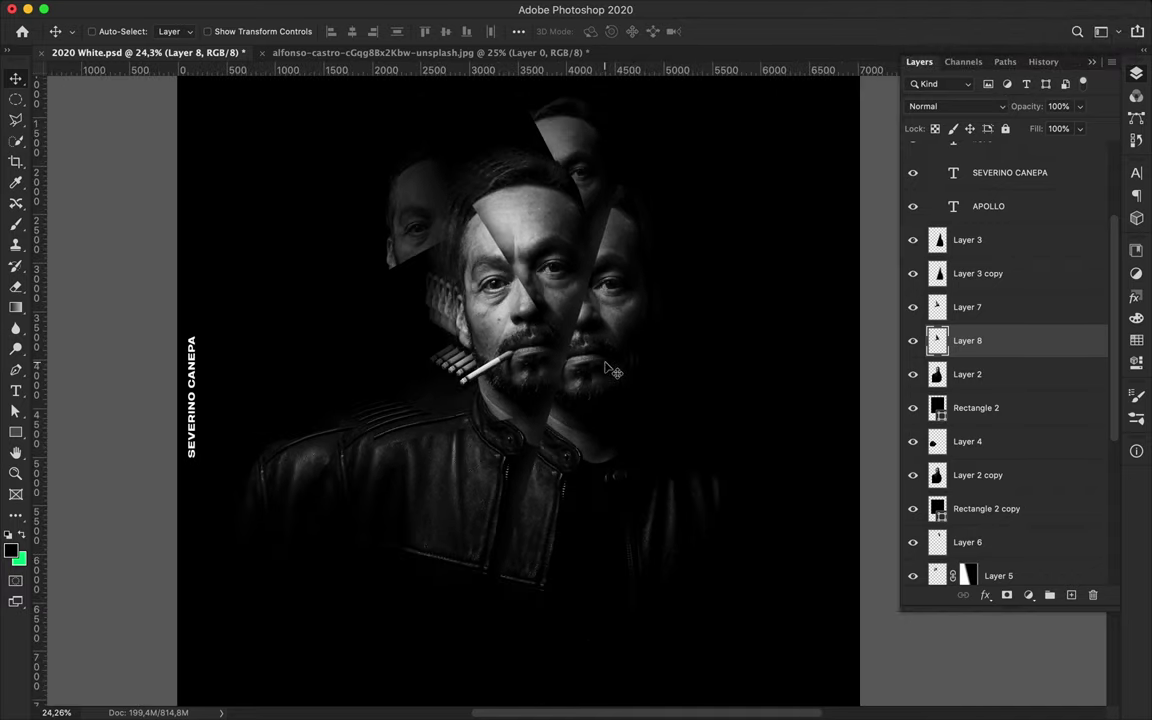
{"action": "left_click", "coordinate": [543, 214]}
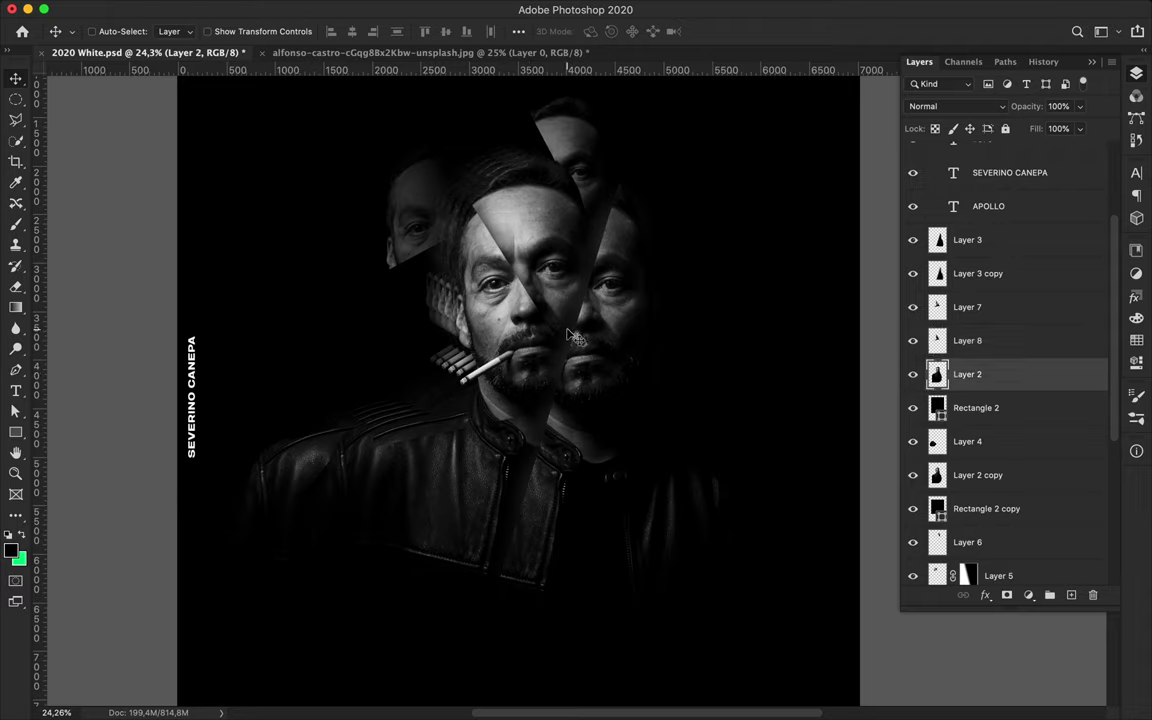
{"action": "key", "text": "l"}
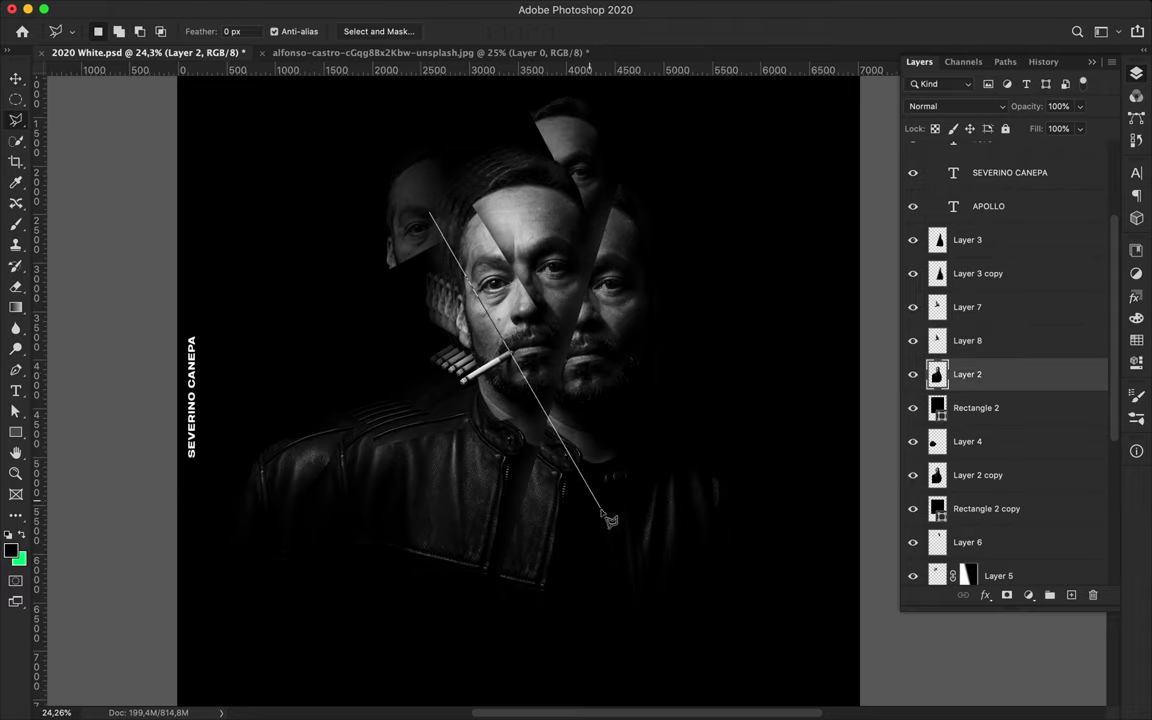
{"action": "left_click", "coordinate": [660, 588]}
{"action": "left_click", "coordinate": [510, 672]}
{"action": "left_click", "coordinate": [228, 636]}
{"action": "double_click", "coordinate": [219, 424]}
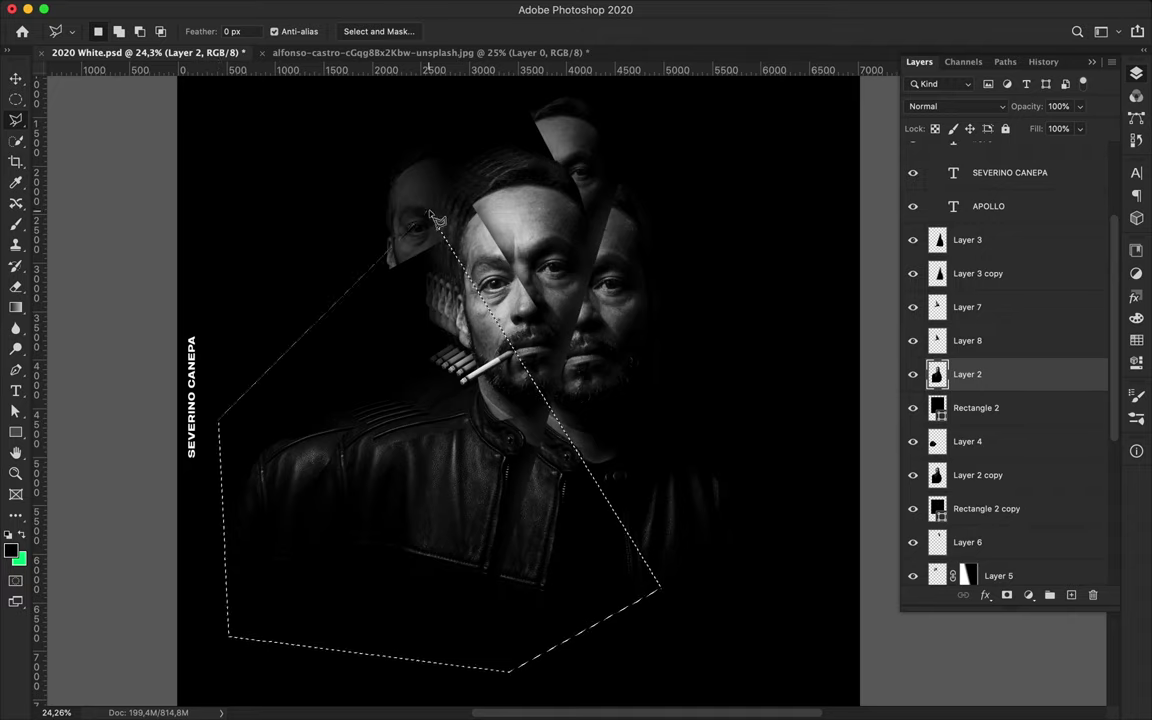
{"action": "key", "text": "ctrl+j"}
{"action": "key", "text": "v"}
{"action": "mouse_move", "coordinate": [407, 236]}
{"action": "left_mouse_down"}
{"action": "mouse_move", "coordinate": [445, 350]}
{"action": "mouse_move", "coordinate": [453, 430]}
{"action": "left_mouse_up"}
Cut a lower-left jacket shard onto Layer 10 with the Polygonal Lasso.
{"action": "scroll", "coordinate": [445, 390], "scroll_direction": "down", "scroll_amount": 2}
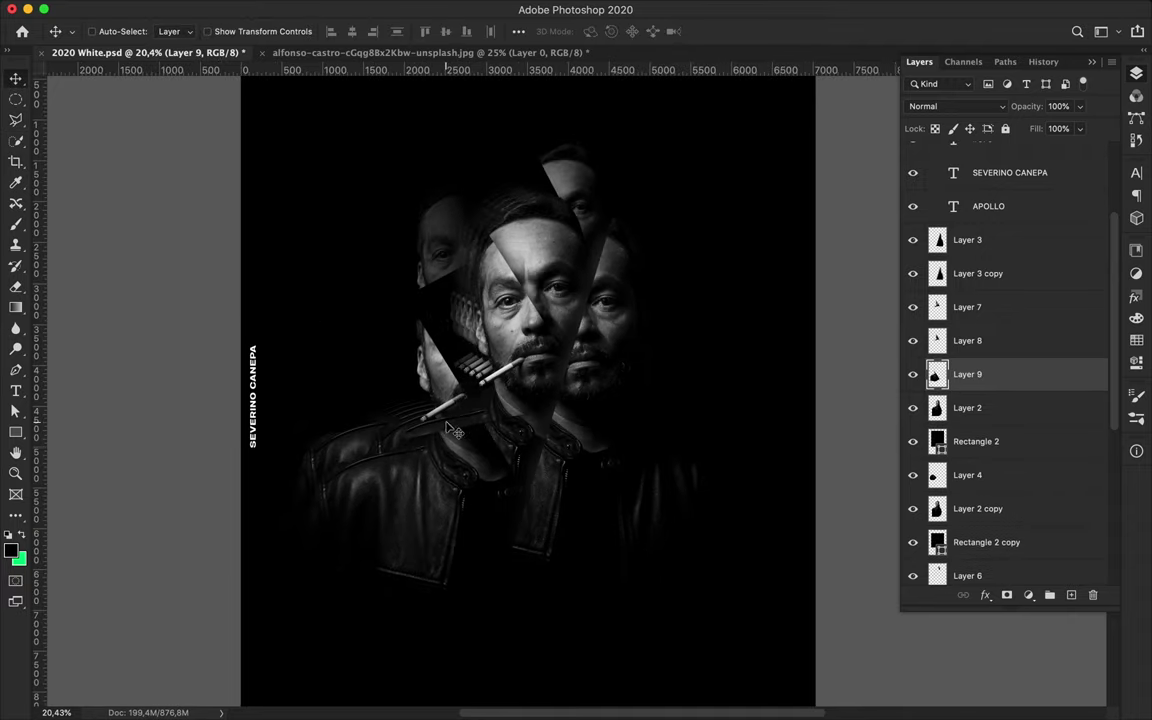
{"action": "scroll", "coordinate": [453, 430], "scroll_direction": "down", "scroll_amount": 2}
{"action": "key", "text": "l"}
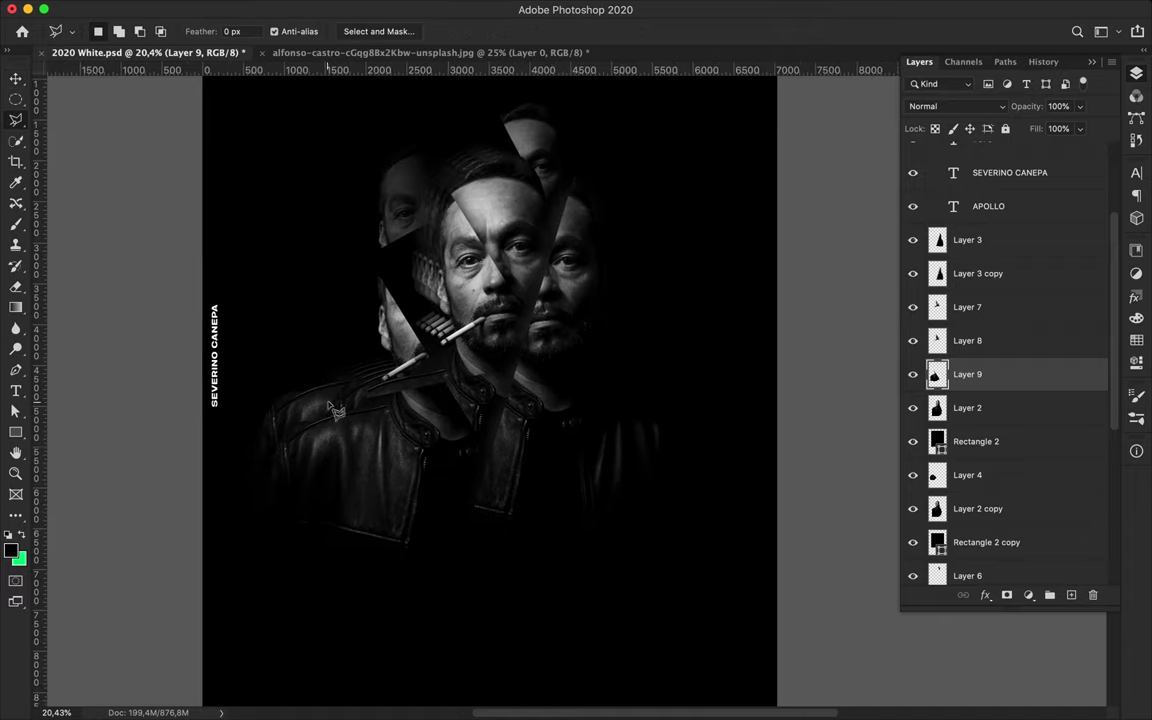
{"action": "left_click", "coordinate": [329, 403]}
{"action": "left_click", "coordinate": [442, 548]}
{"action": "left_click", "coordinate": [316, 571]}
{"action": "double_click", "coordinate": [226, 468]}
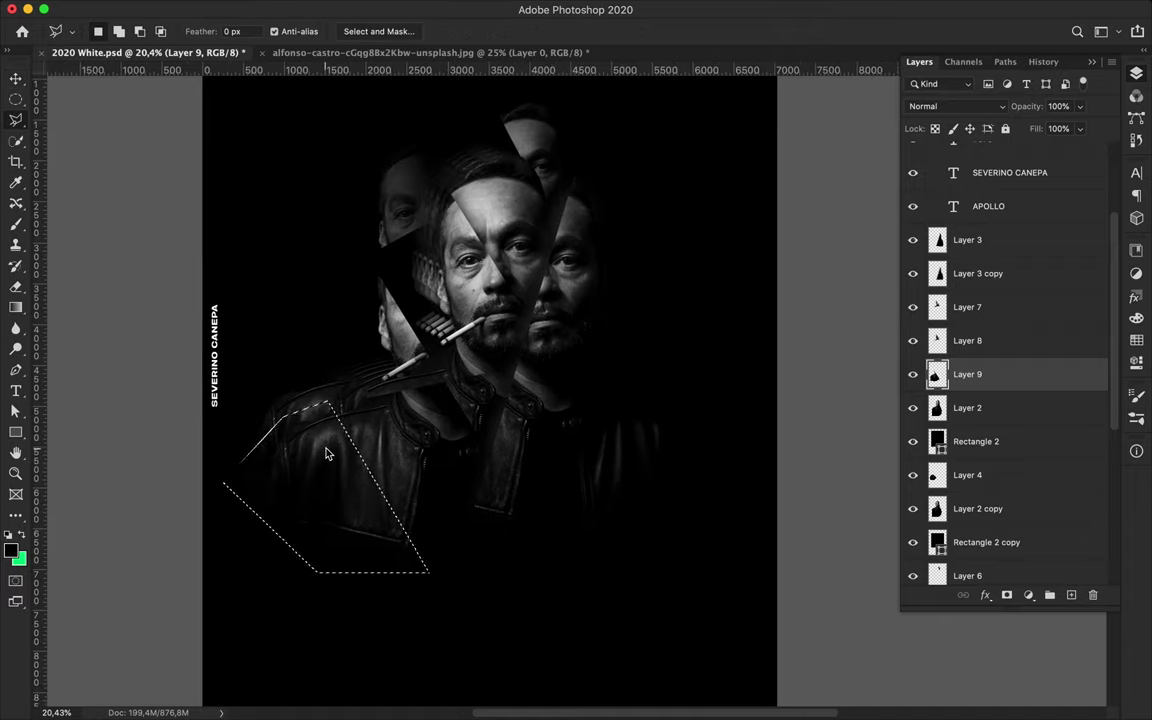
{"action": "key", "text": "ctrl+j"}
{"action": "key", "text": "v"}
Make two slightly offset copies of the Layer 10 shard, each stacked below the previous.
{"action": "left_click_drag", "start_coordinate": [321, 469], "coordinate": [322, 470]}
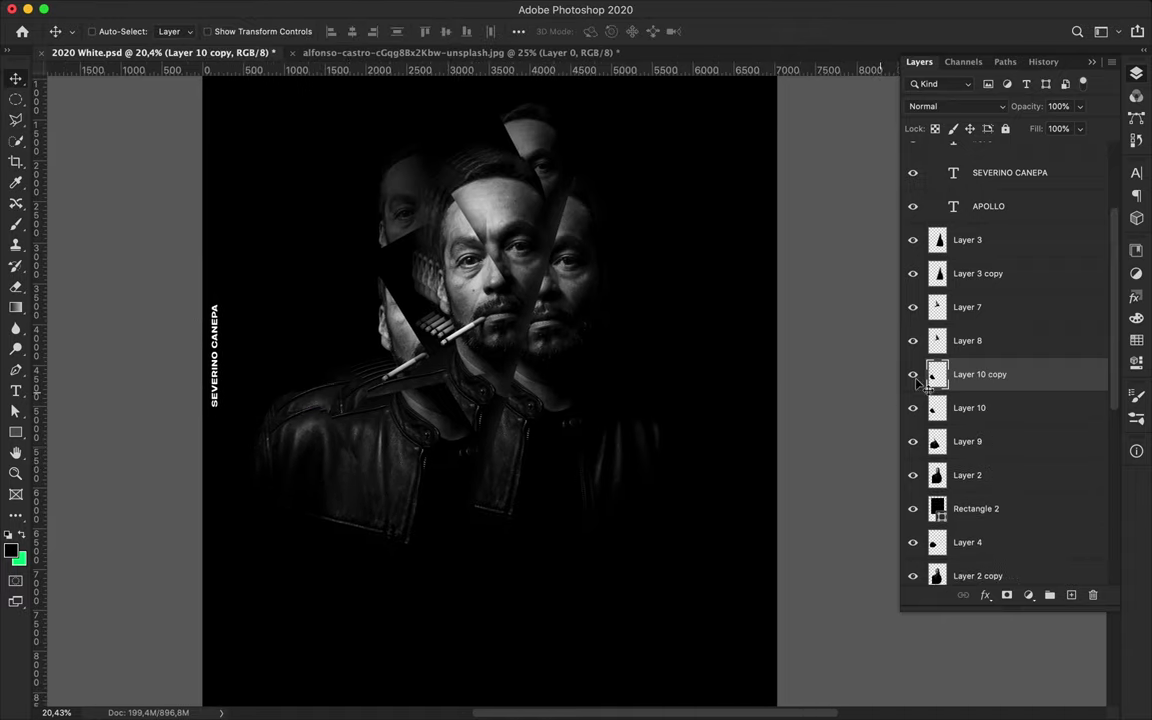
{"action": "key", "text": "ctrl+bracketleft"}
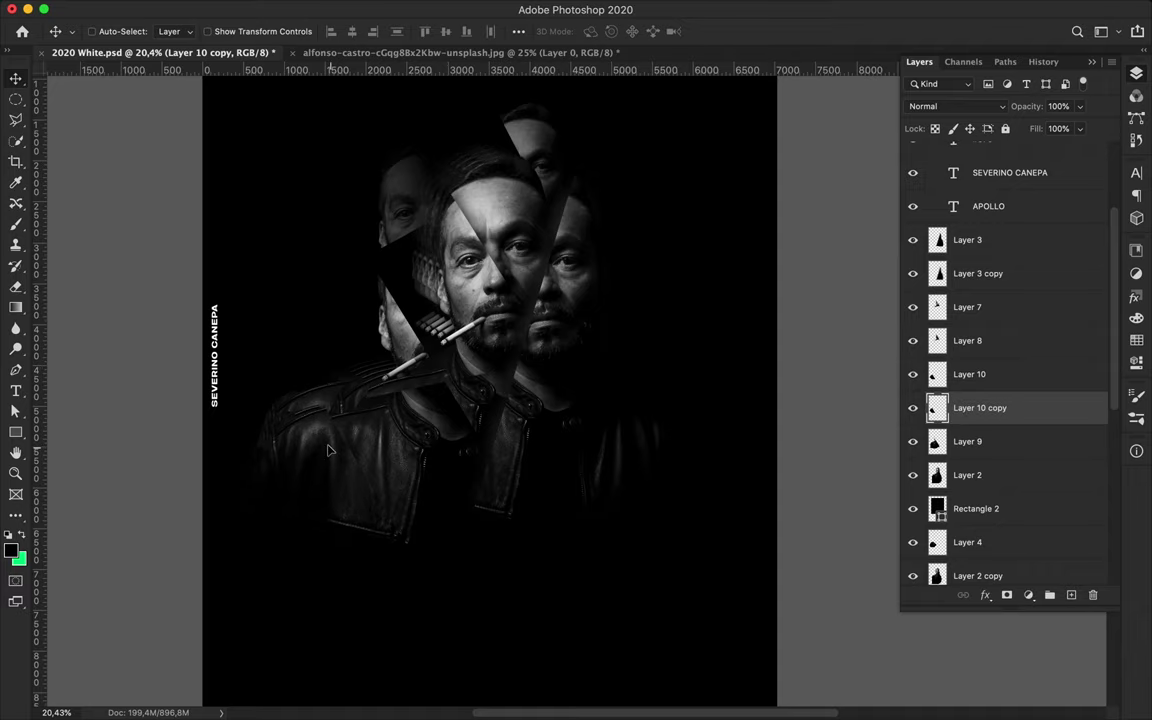
{"action": "left_click_drag", "start_coordinate": [327, 450], "coordinate": [328, 451]}
{"action": "key", "text": "ctrl+bracketleft"}
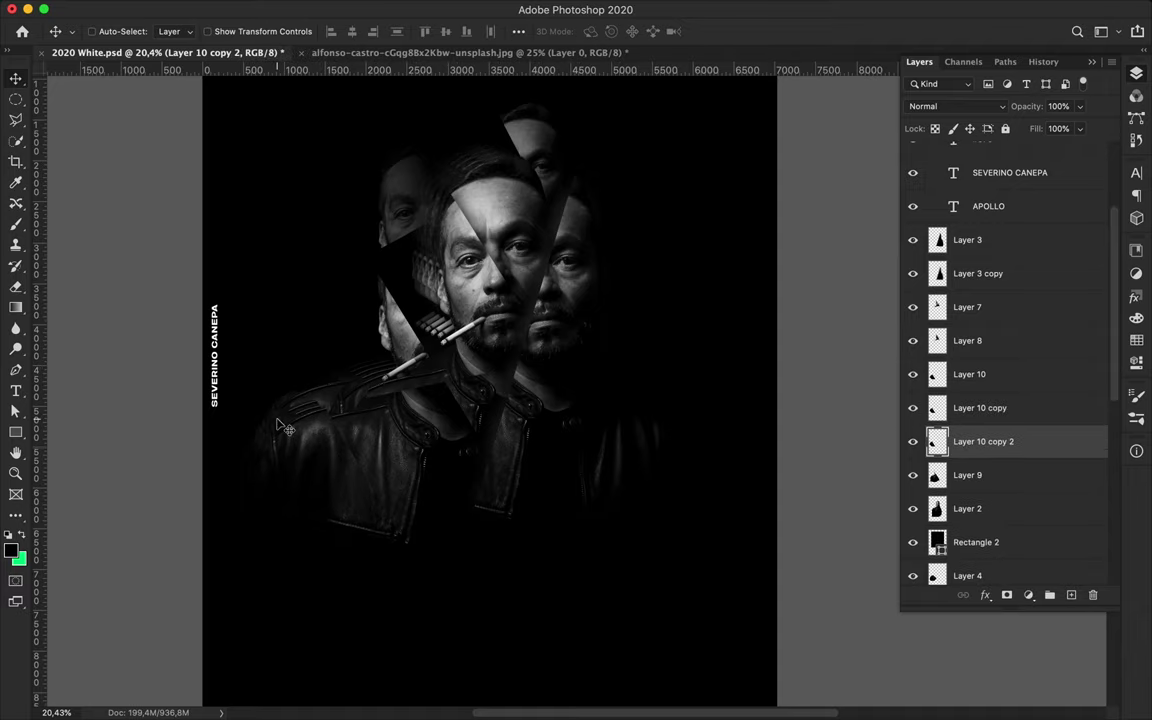
{"action": "scroll", "coordinate": [553, 363], "scroll_direction": "up", "scroll_amount": 2, "text": "alt"}
Cut a chest triangle from Layer 3 onto Layer 11 and add an offset copy.
{"action": "left_click", "coordinate": [540, 447], "text": "ctrl"}
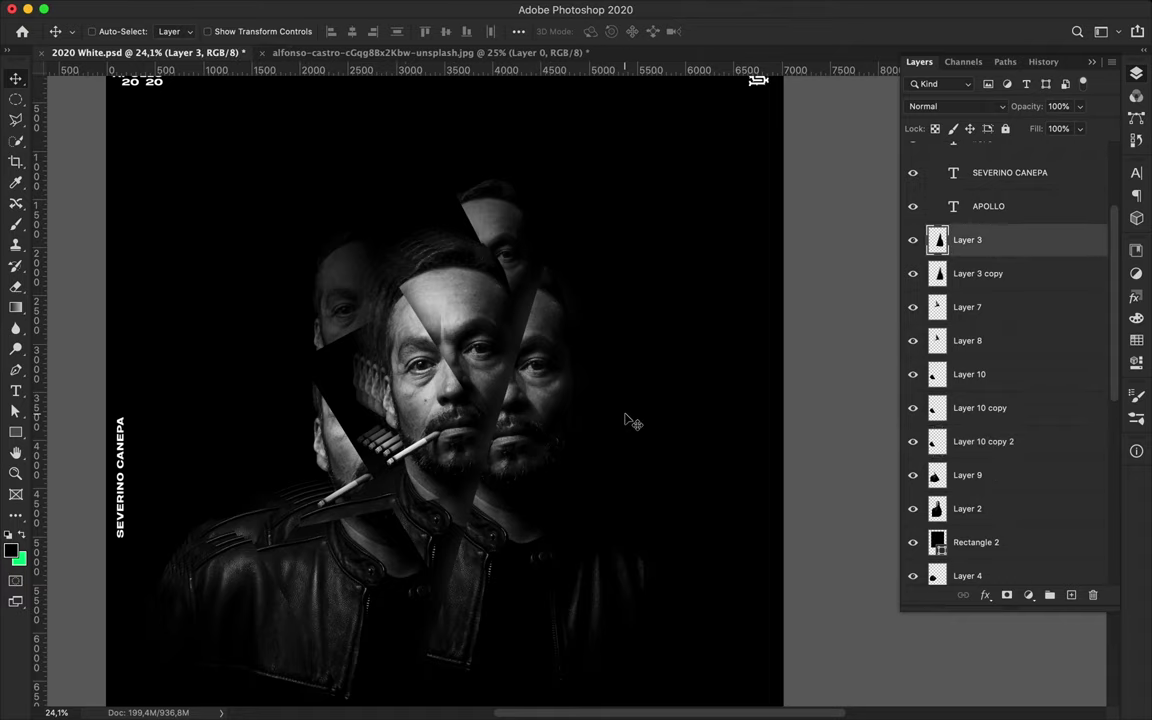
{"action": "key", "text": "l"}
{"action": "left_click", "coordinate": [435, 430]}
{"action": "left_click", "coordinate": [645, 672]}
{"action": "left_click", "coordinate": [347, 604]}
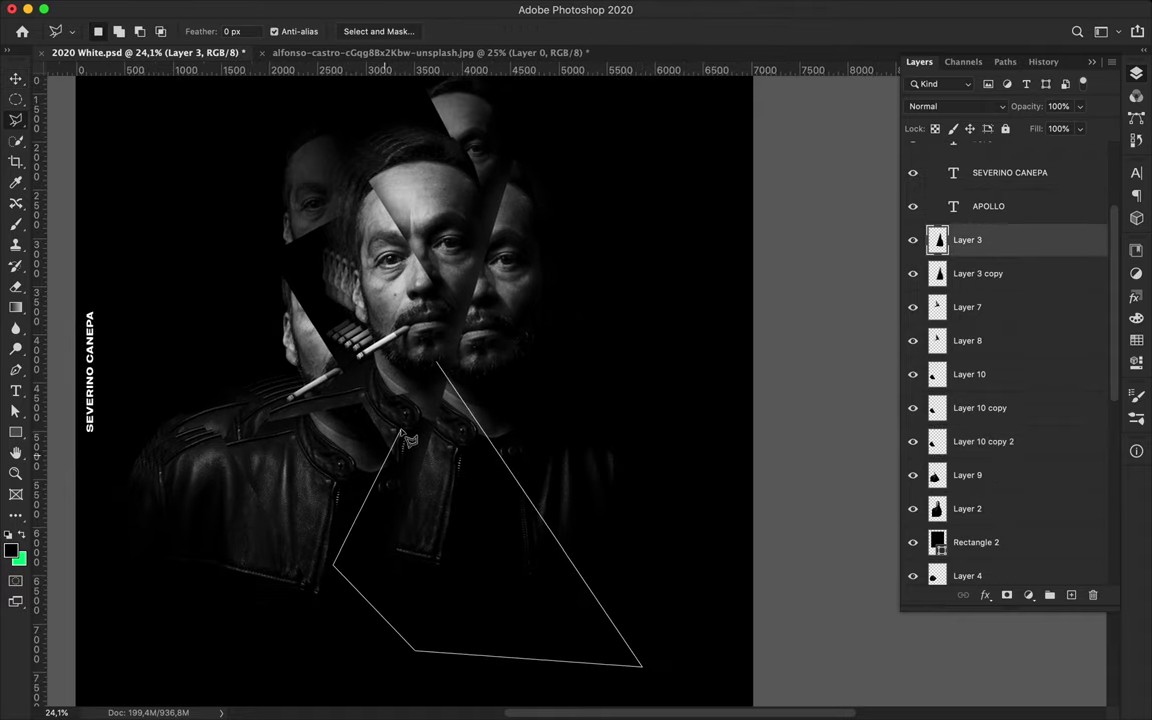
{"action": "double_click", "coordinate": [411, 450]}
{"action": "key", "text": "ctrl+j"}
{"action": "key", "text": "v"}
{"action": "left_click_drag", "start_coordinate": [425, 432], "coordinate": [437, 468]}
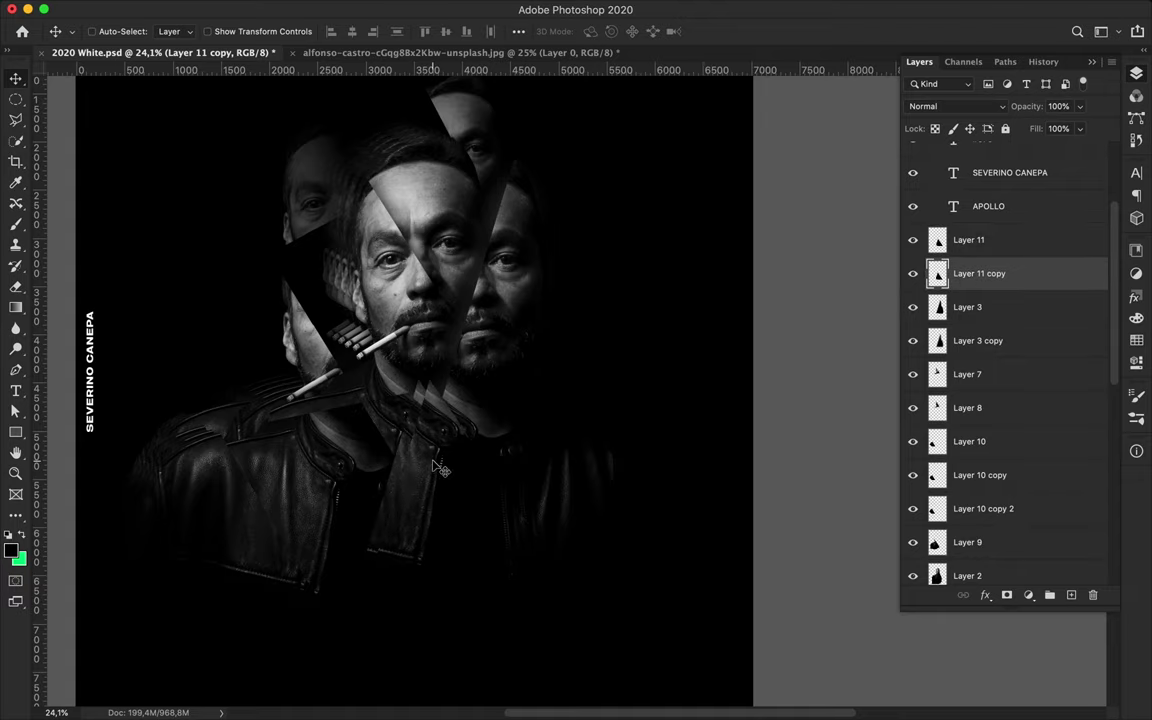
Shift the three Layer 10 jacket shards together and nudge the Layer 4 fragment.
{"action": "key", "text": "ctrl+0"}
{"action": "scroll", "coordinate": [511, 300], "scroll_direction": "down", "scroll_amount": 3, "text": "alt"}
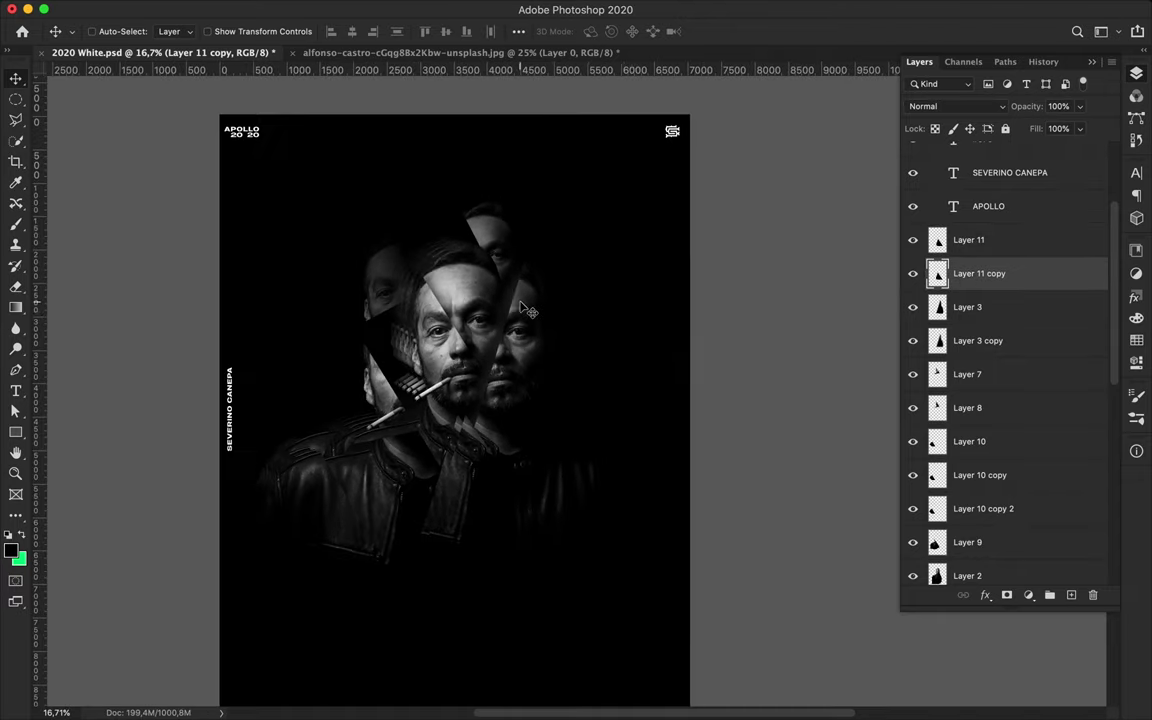
{"action": "left_click", "coordinate": [969, 441]}
{"action": "left_click", "coordinate": [983, 508], "text": "shift"}
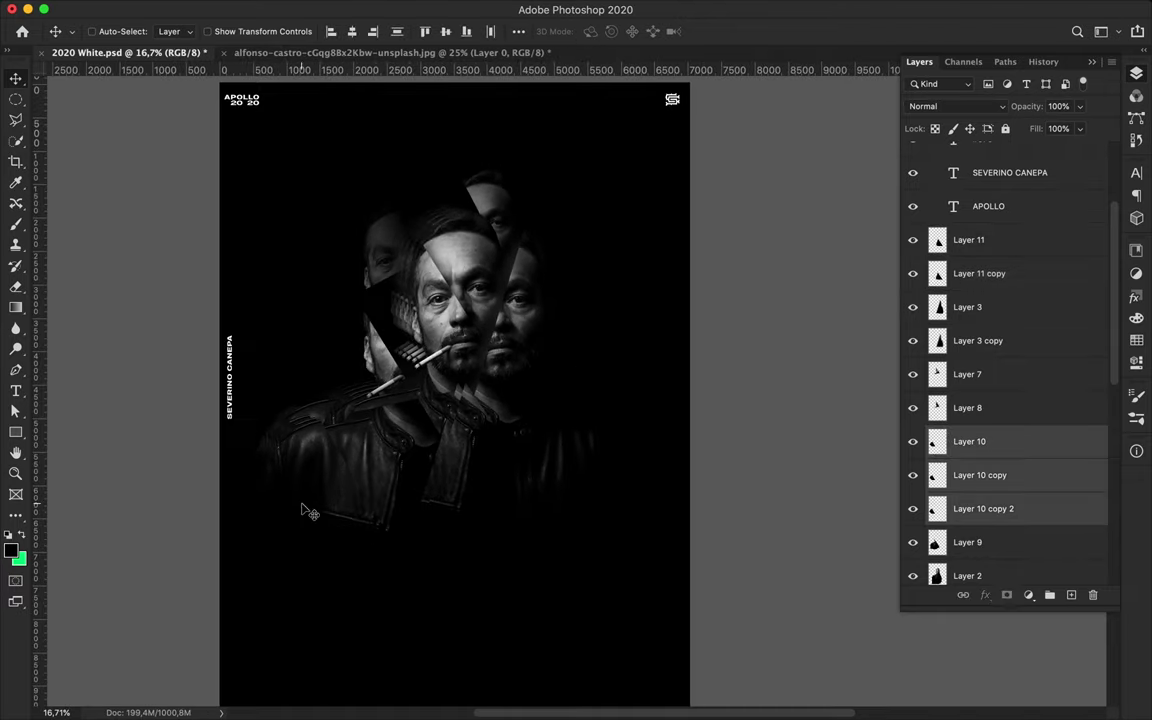
{"action": "left_click_drag", "start_coordinate": [274, 455], "coordinate": [340, 525]}
{"action": "left_click", "coordinate": [311, 424], "text": "ctrl"}
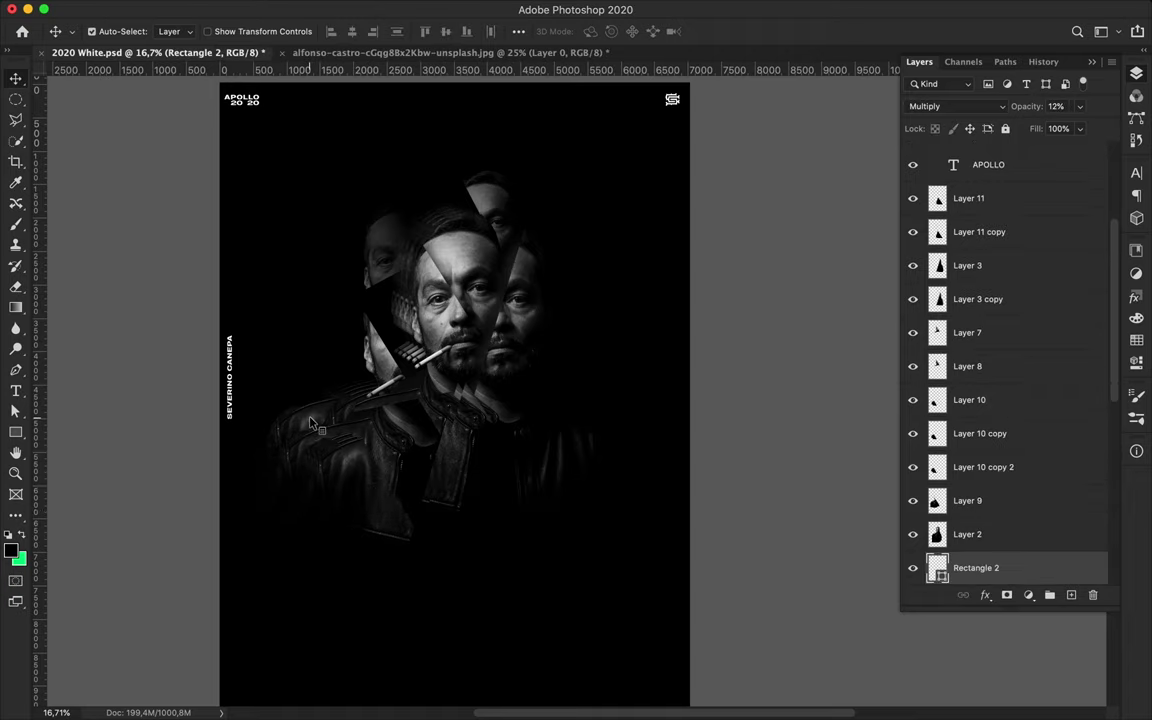
{"action": "left_click_drag", "start_coordinate": [311, 426], "coordinate": [345, 422]}
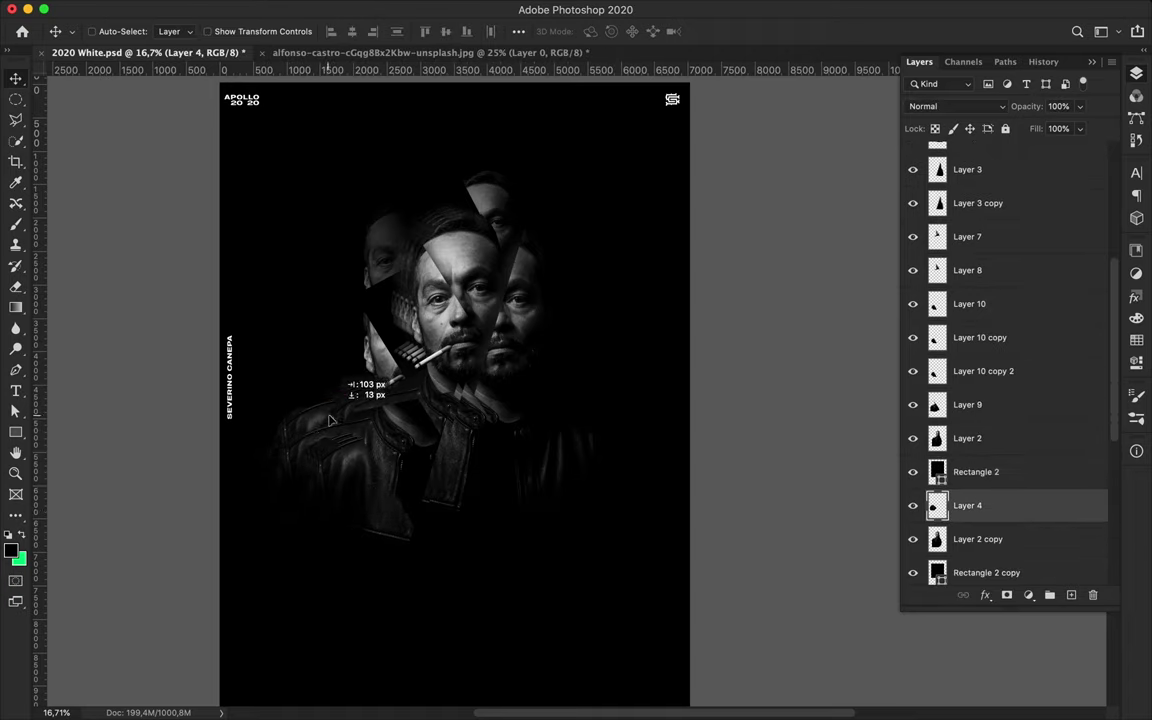
Save 2020 White.psd, then shift the Layer 11 to Layer 10 shards slightly right.
{"action": "scroll", "coordinate": [585, 430], "scroll_direction": "up", "scroll_amount": 2}
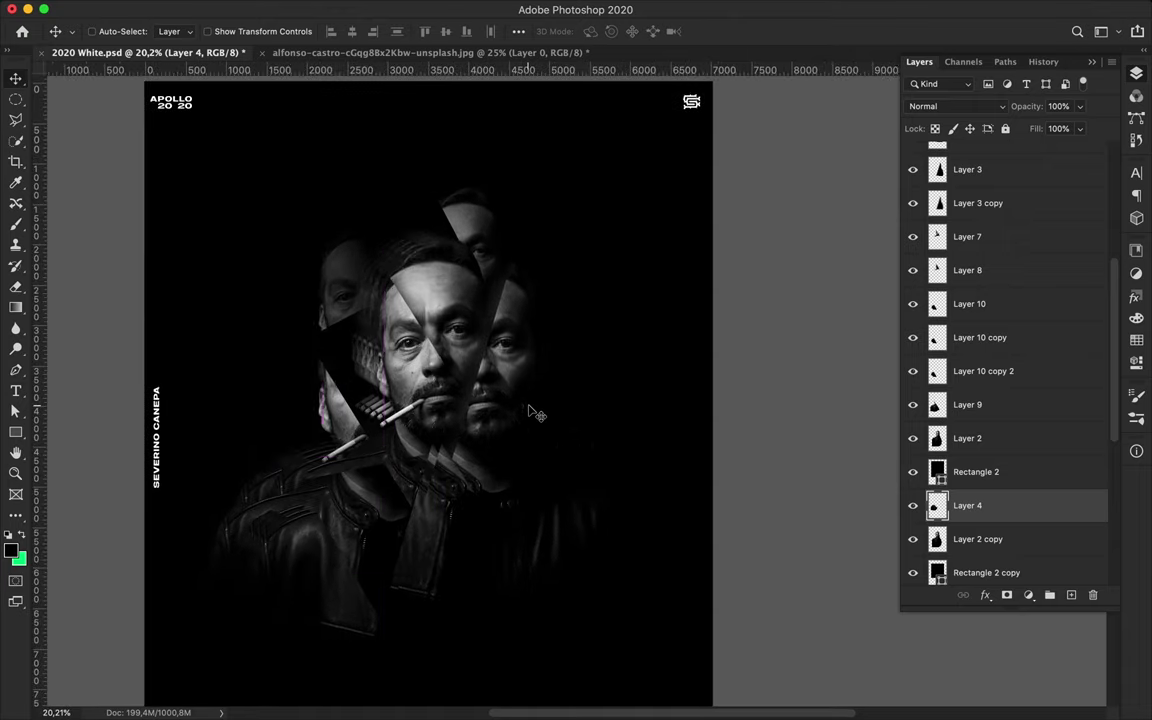
{"action": "key", "text": "ctrl+s"}
{"action": "key", "text": "ctrl+0"}
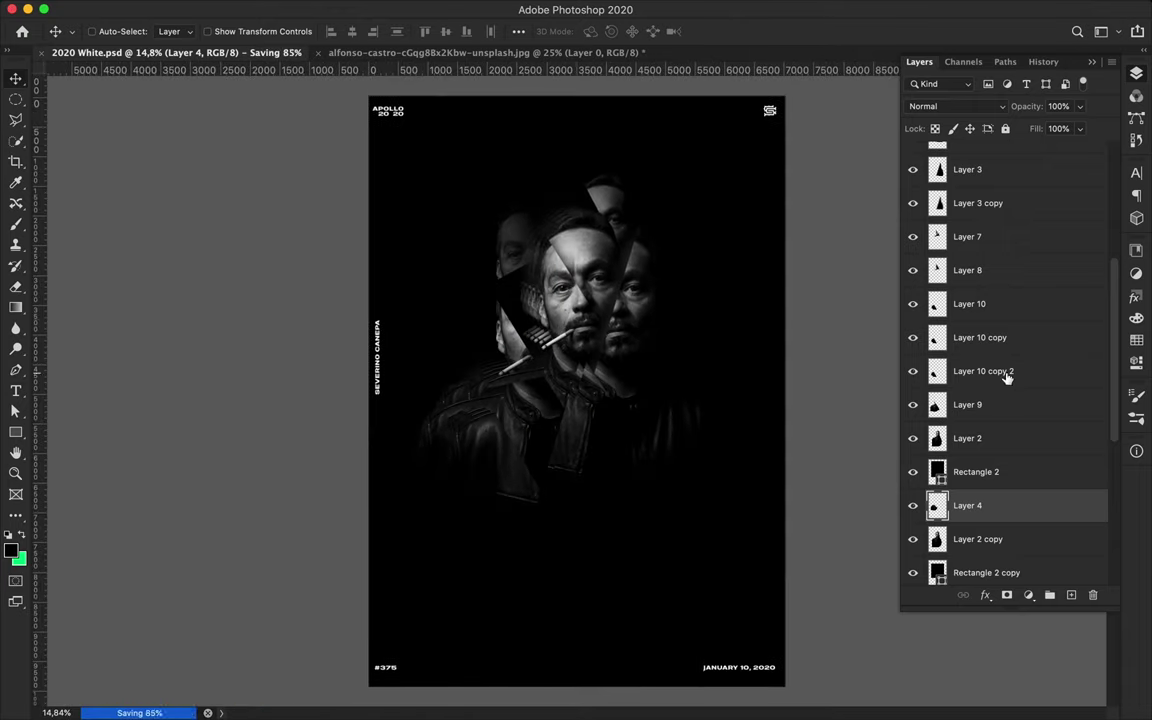
{"action": "scroll", "coordinate": [993, 520], "scroll_direction": "up", "scroll_amount": 5}
{"action": "left_click", "coordinate": [968, 380], "text": "shift"}
{"action": "left_click_drag", "start_coordinate": [630, 351], "coordinate": [645, 352]}
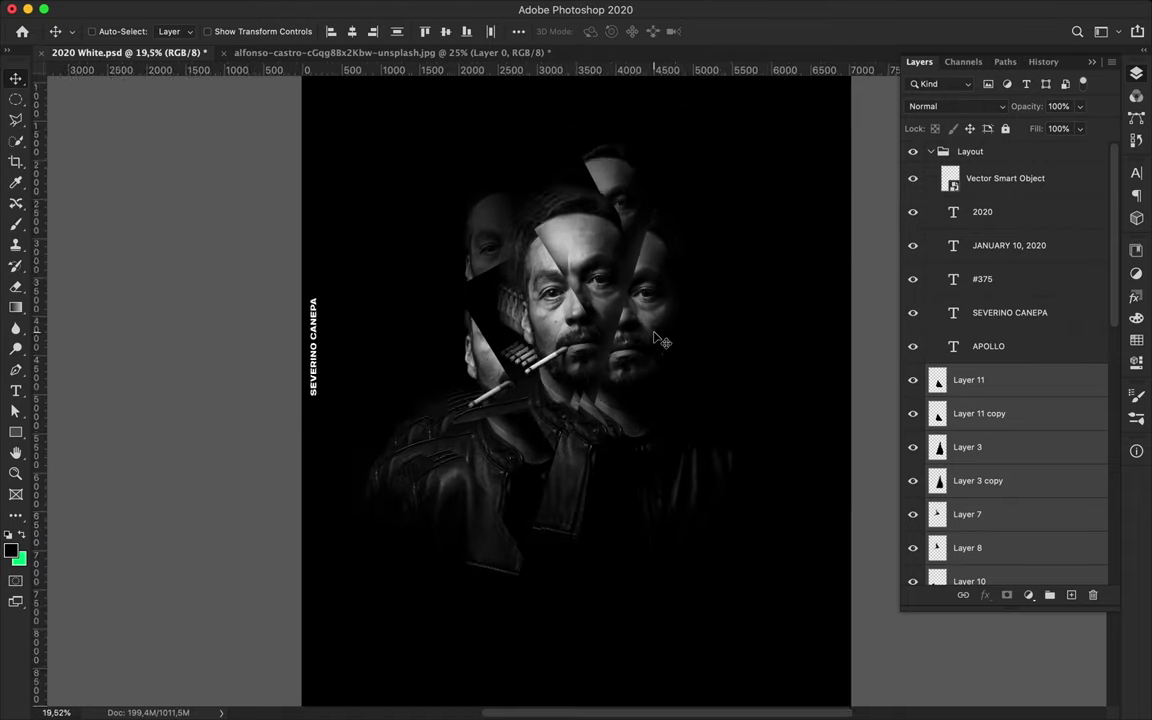
Try a lassoed face shard from Layer 7, move it around, then delete it.
{"action": "scroll", "coordinate": [655, 345], "scroll_direction": "up", "scroll_amount": 3}
{"action": "left_click", "coordinate": [565, 292]}
{"action": "key", "text": "l"}
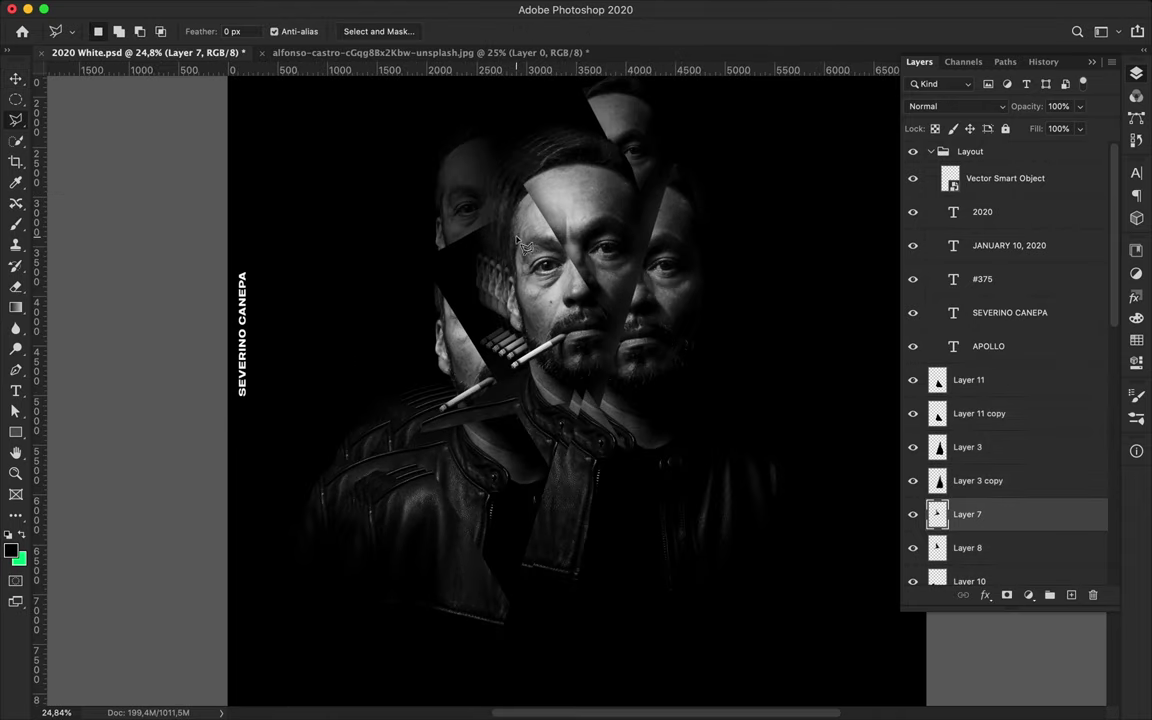
{"action": "left_click", "coordinate": [497, 335]}
{"action": "left_click", "coordinate": [445, 190]}
{"action": "left_click", "coordinate": [503, 124]}
{"action": "left_click", "coordinate": [583, 167]}
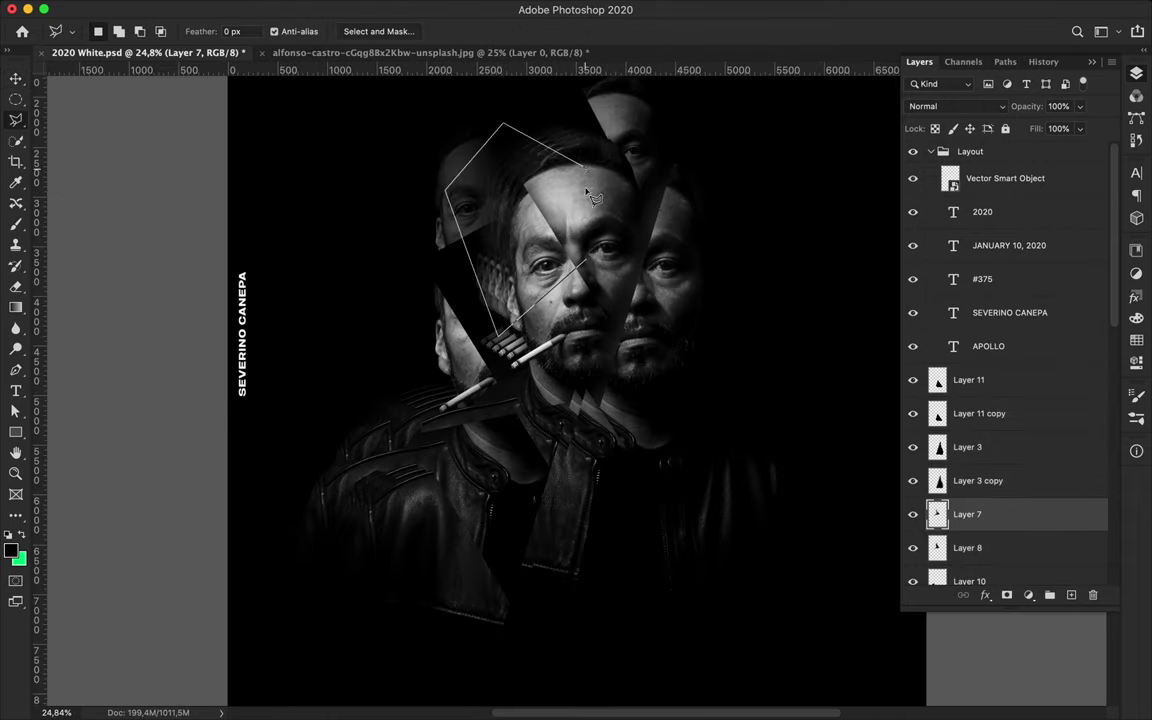
{"action": "double_click", "coordinate": [590, 264]}
{"action": "key", "text": "ctrl+j"}
{"action": "key", "text": "v"}
{"action": "left_click_drag", "start_coordinate": [565, 262], "coordinate": [543, 276]}
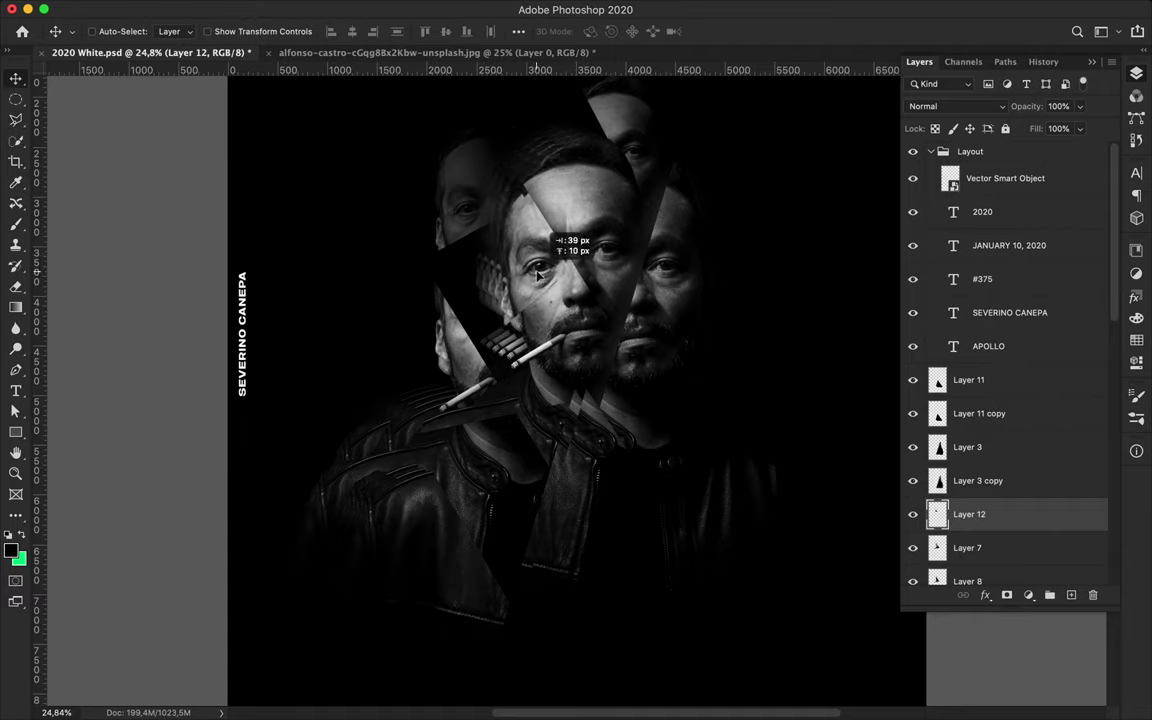
{"action": "left_click_drag", "start_coordinate": [550, 328], "coordinate": [602, 282]}
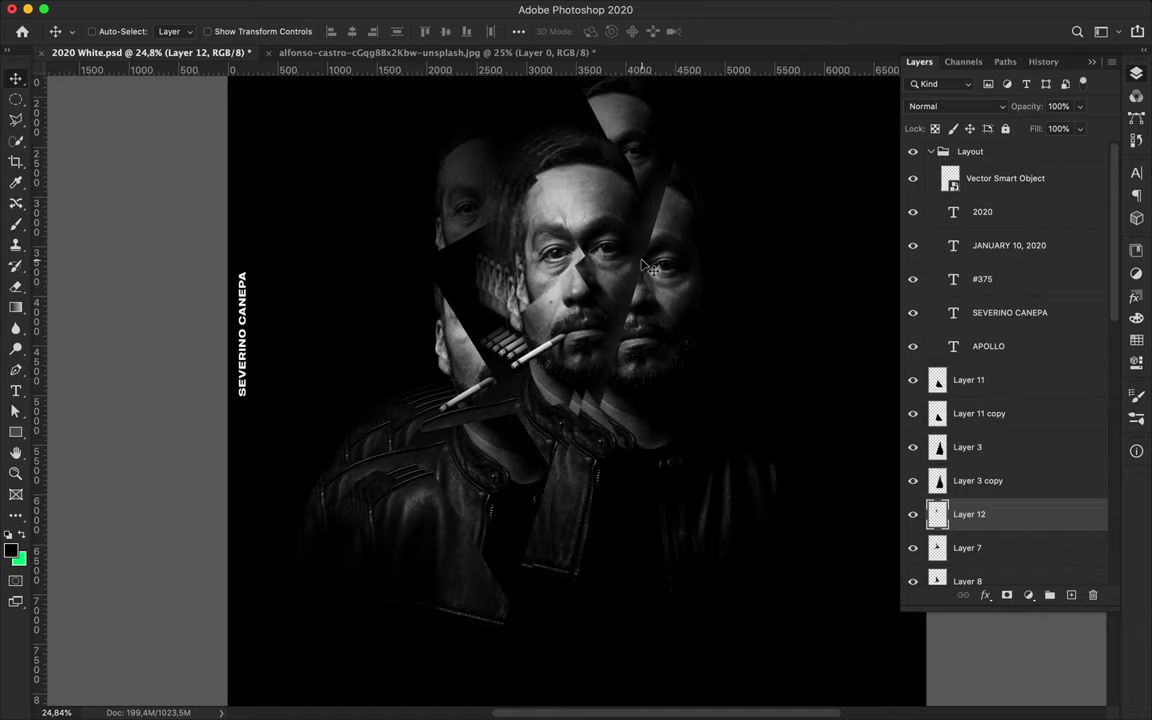
{"action": "key", "text": "Delete"}
Copy a lassoed triangle from the Layer 11 shard onto new Layer 12 and reposition it.
{"action": "scroll", "coordinate": [605, 413], "scroll_direction": "down", "scroll_amount": 2}
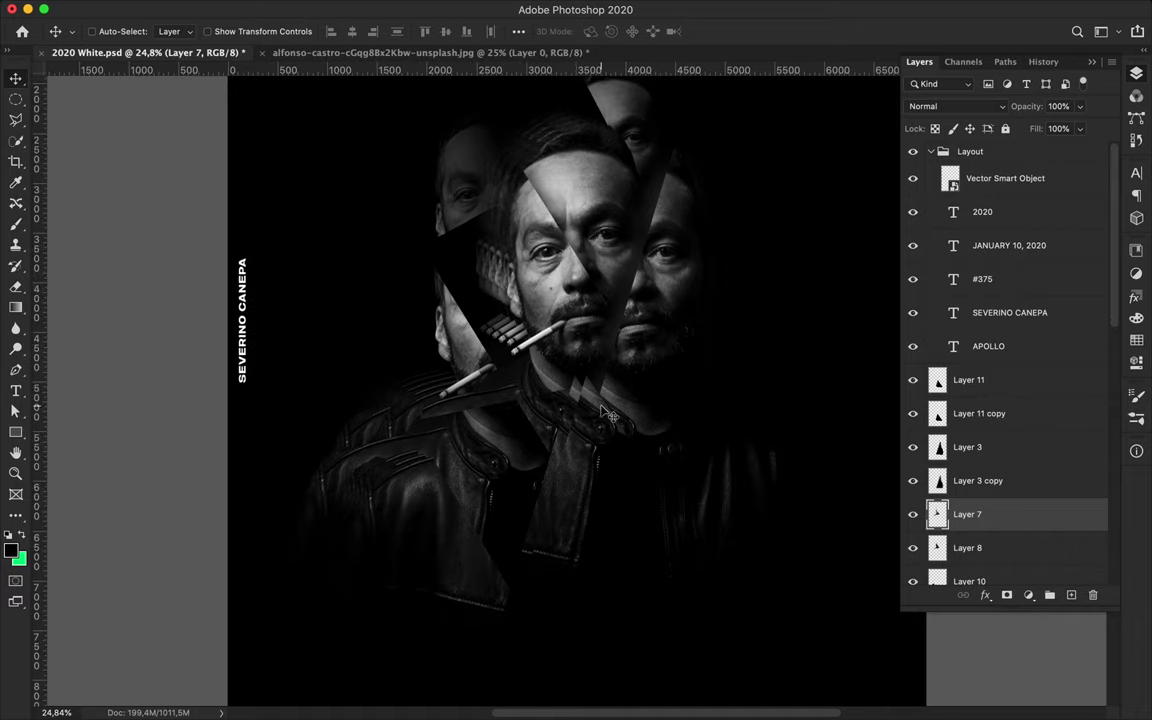
{"action": "key", "text": "l"}
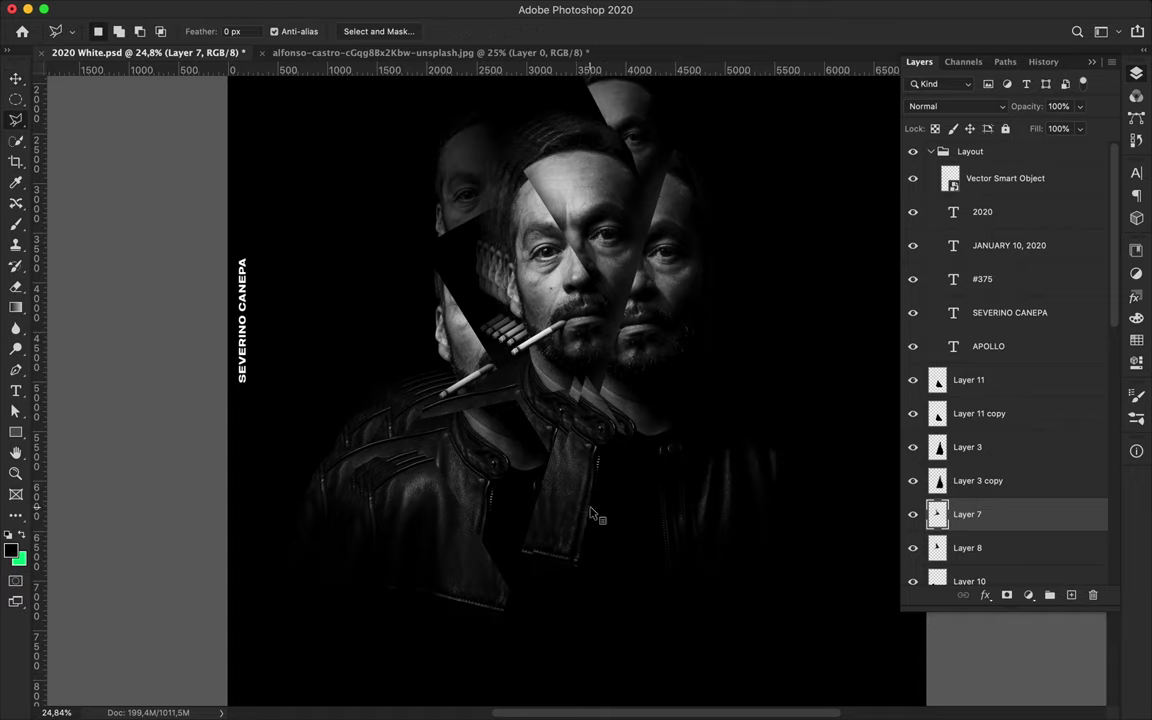
{"action": "left_click", "coordinate": [530, 455]}
{"action": "left_click", "coordinate": [476, 630]}
{"action": "left_click", "coordinate": [630, 620]}
{"action": "left_click", "coordinate": [530, 455]}
{"action": "key", "text": "ctrl+j"}
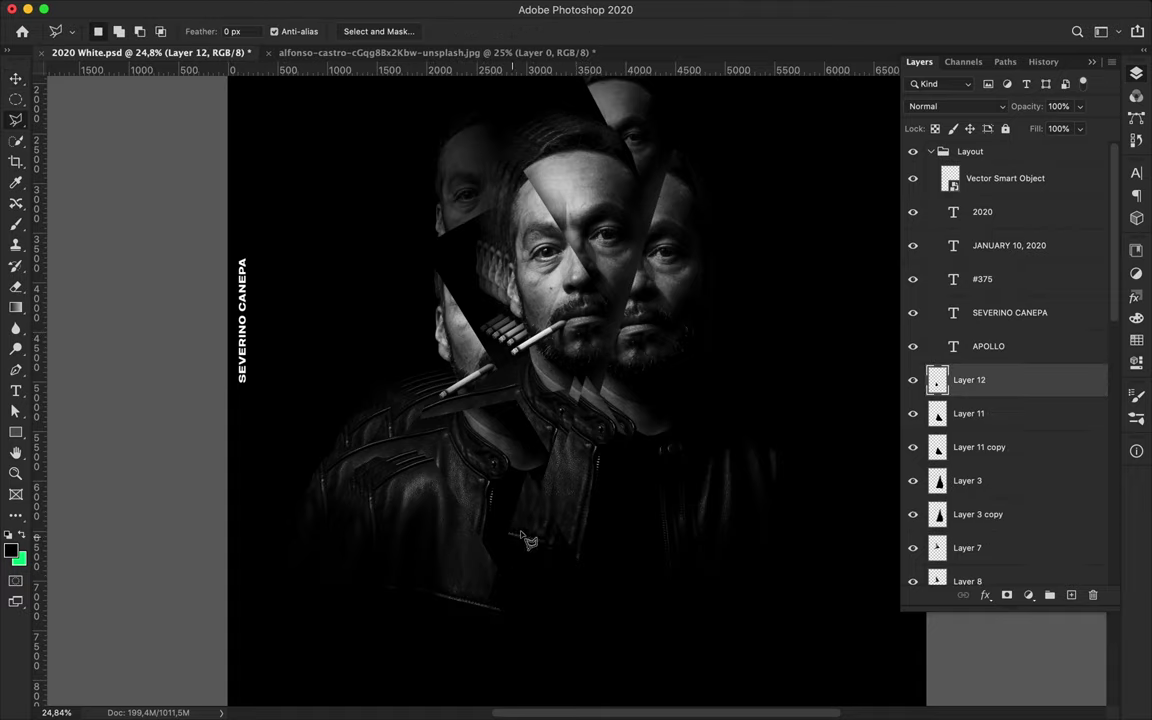
{"action": "key", "text": "v"}
{"action": "left_click_drag", "start_coordinate": [530, 440], "coordinate": [470, 425]}
Place Layer 12 below Layer 11 copy, shift it right, and save the poster.
{"action": "key", "text": "ctrl+bracketleft"}
{"action": "key", "text": "ctrl+bracketleft"}
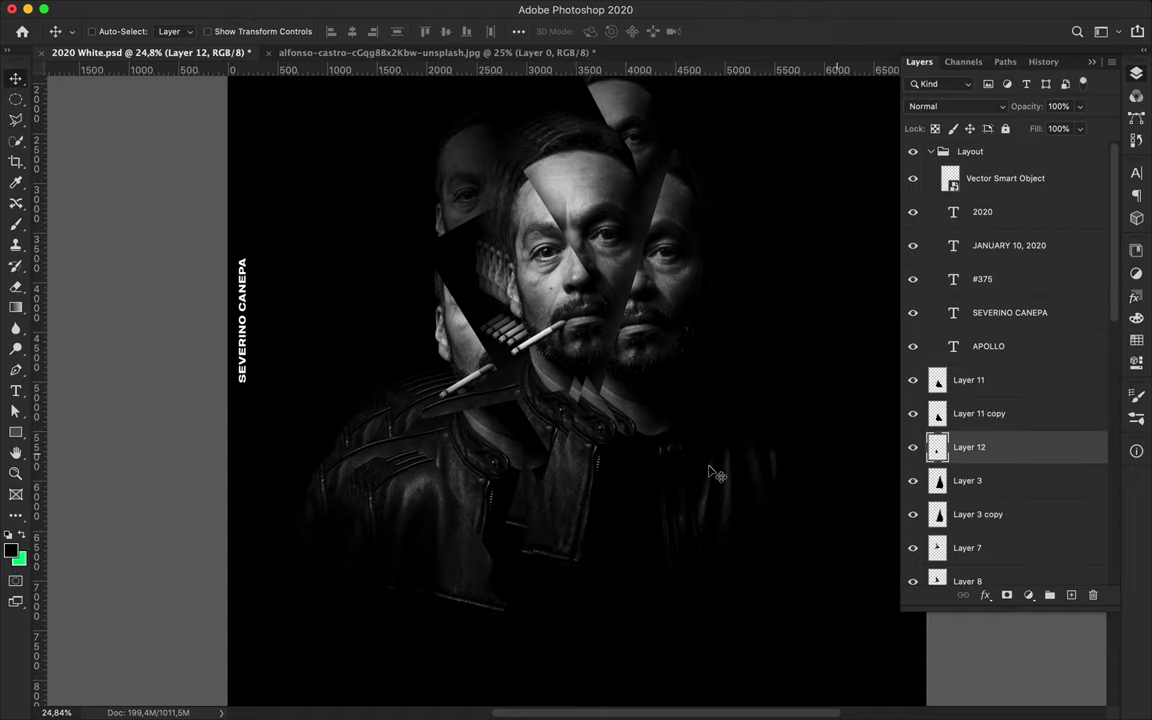
{"action": "left_click_drag", "start_coordinate": [501, 514], "coordinate": [526, 522]}
{"action": "scroll", "coordinate": [663, 500], "scroll_direction": "up", "scroll_amount": 3}
{"action": "key", "text": "ctrl+s"}
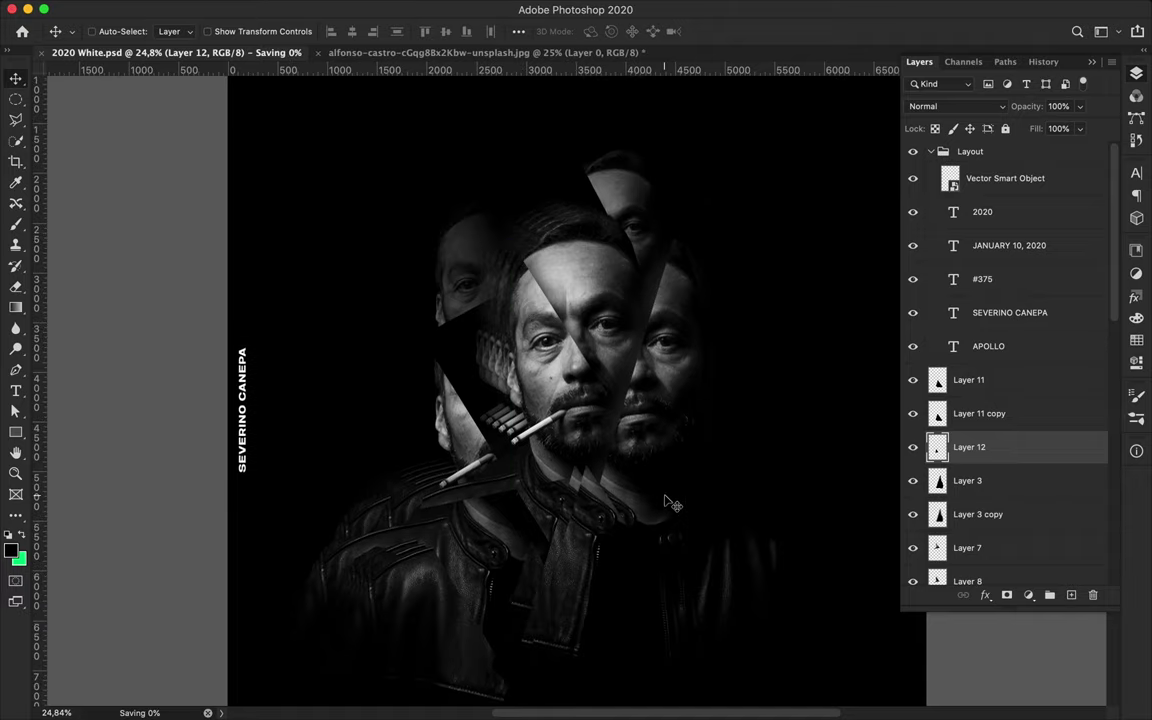
{"action": "left_click", "coordinate": [757, 10]}
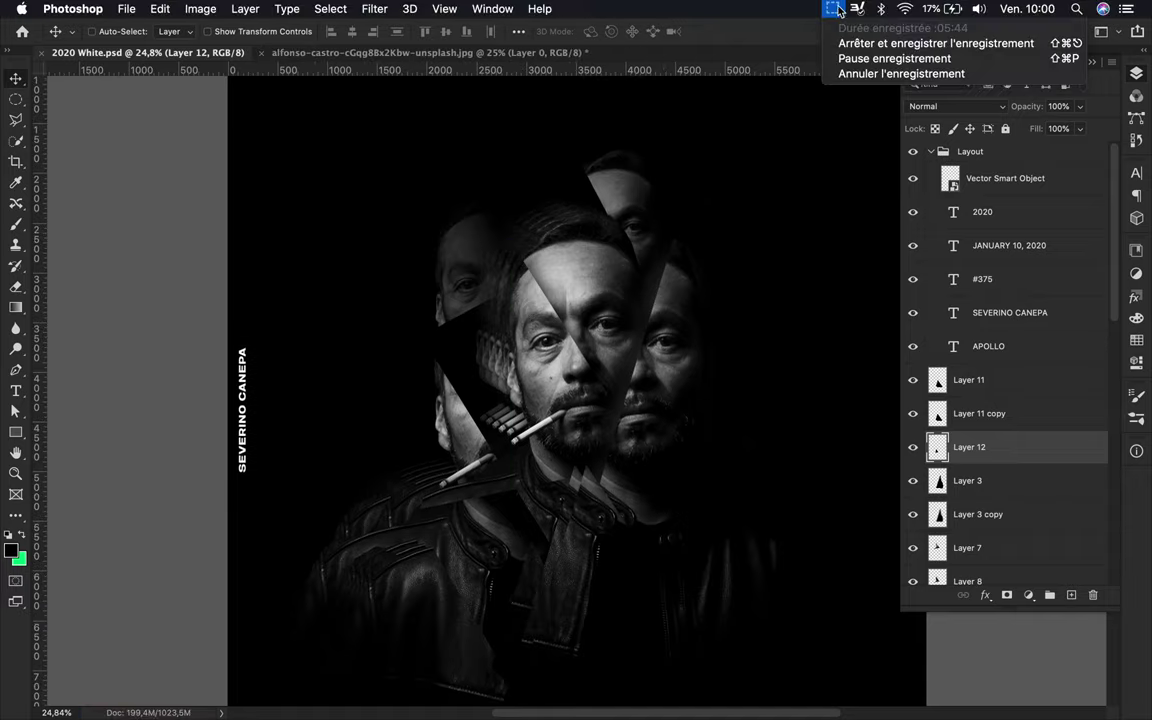